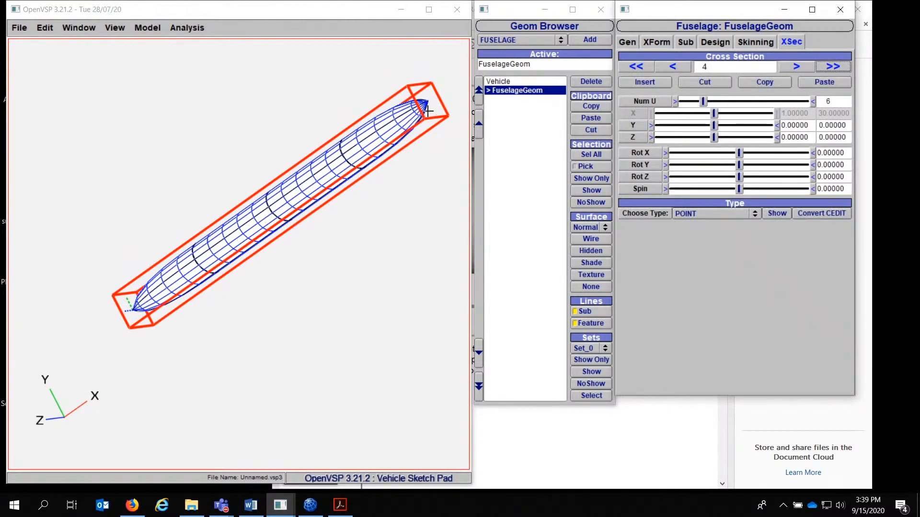
Add a BLANK component as a child of FuselageGeom.
{"action": "left_click", "coordinate": [509, 43]}
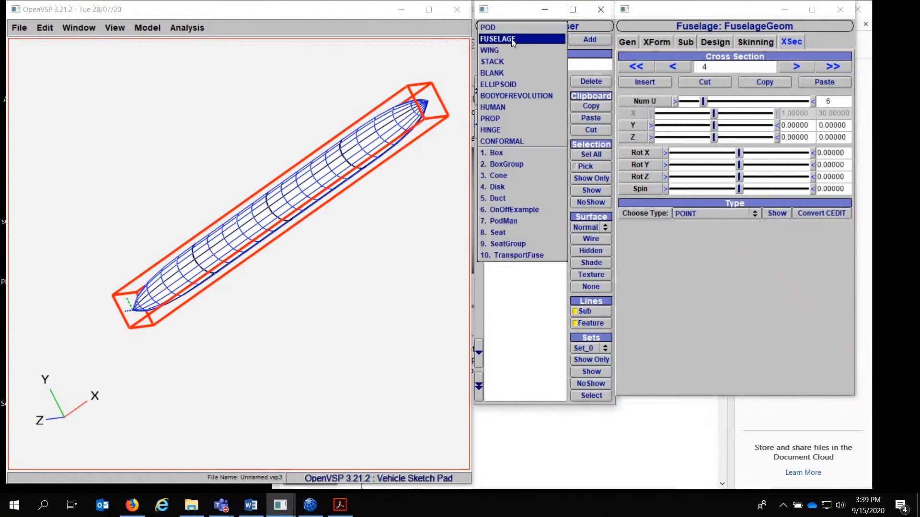
{"action": "left_click", "coordinate": [530, 68]}
{"action": "left_click", "coordinate": [584, 42]}
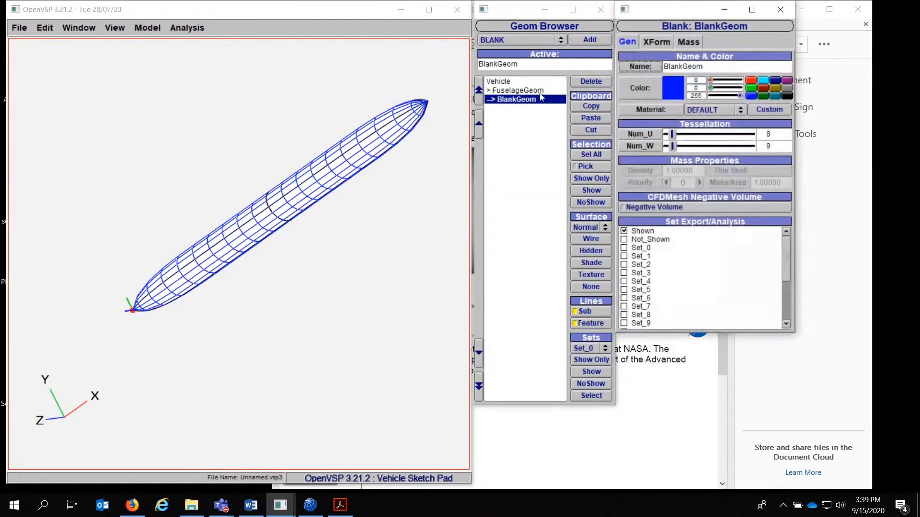
Attach the blank's translation to the fuselage surface by UW and set its U position to 0.5.
{"action": "left_click", "coordinate": [659, 44]}
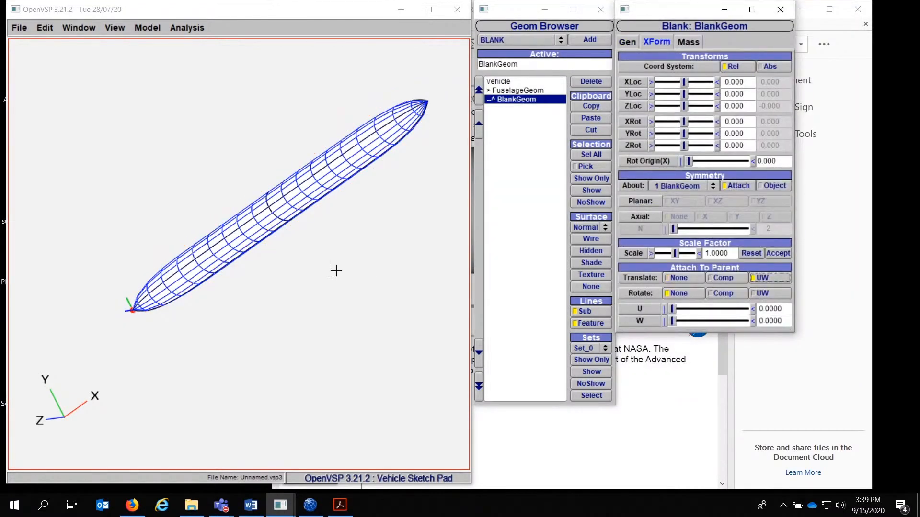
{"action": "left_click_drag", "start_coordinate": [336, 269], "coordinate": [379, 239]}
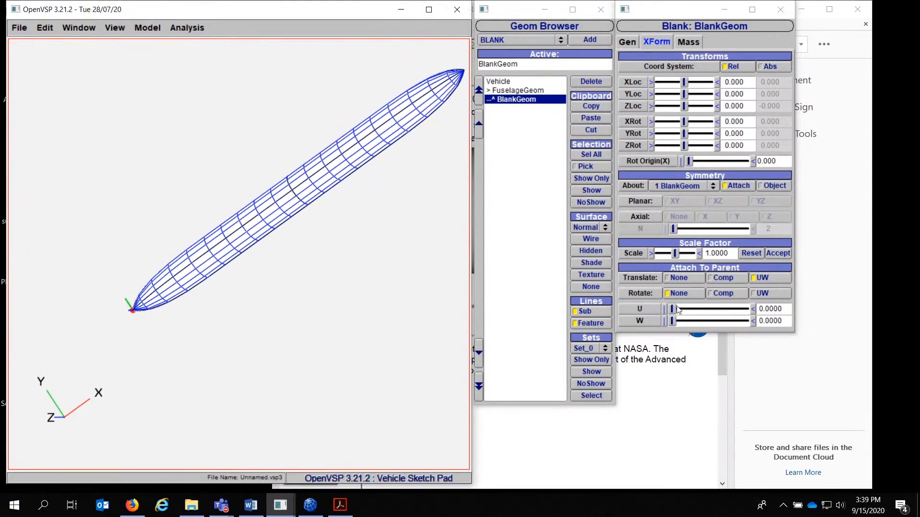
{"action": "left_click_drag", "start_coordinate": [673, 309], "coordinate": [738, 309]}
{"action": "double_click", "coordinate": [771, 309]}
{"action": "type", "text": "0.5"}
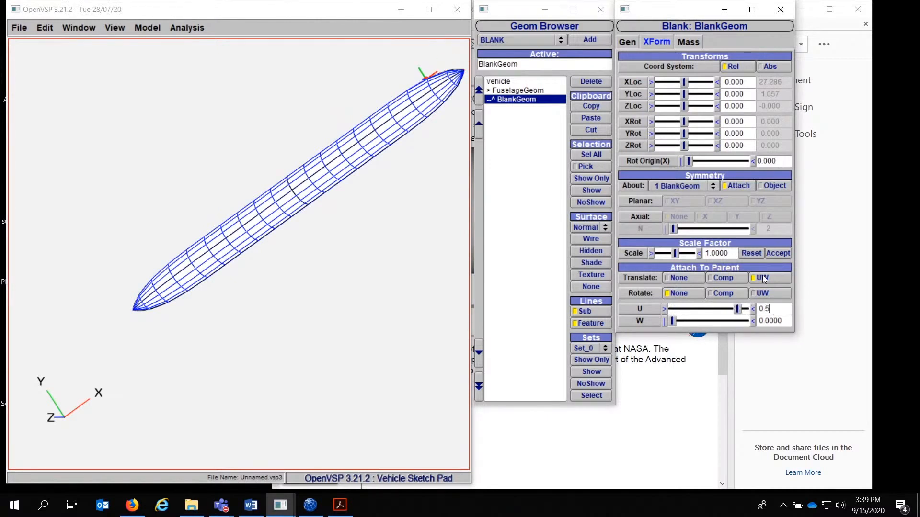
{"action": "key", "text": "Return"}
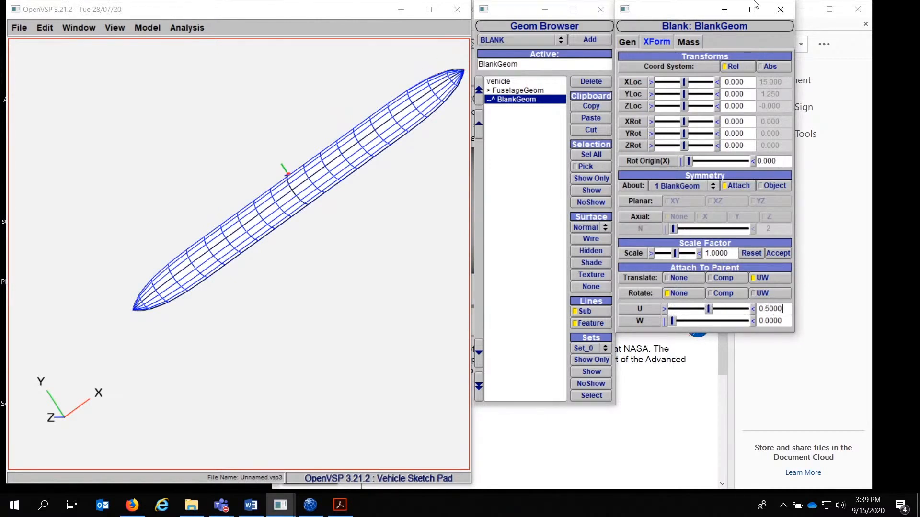
Cut cross section 3 and the tail's end point section from FuselageGeom.
{"action": "left_click", "coordinate": [519, 91]}
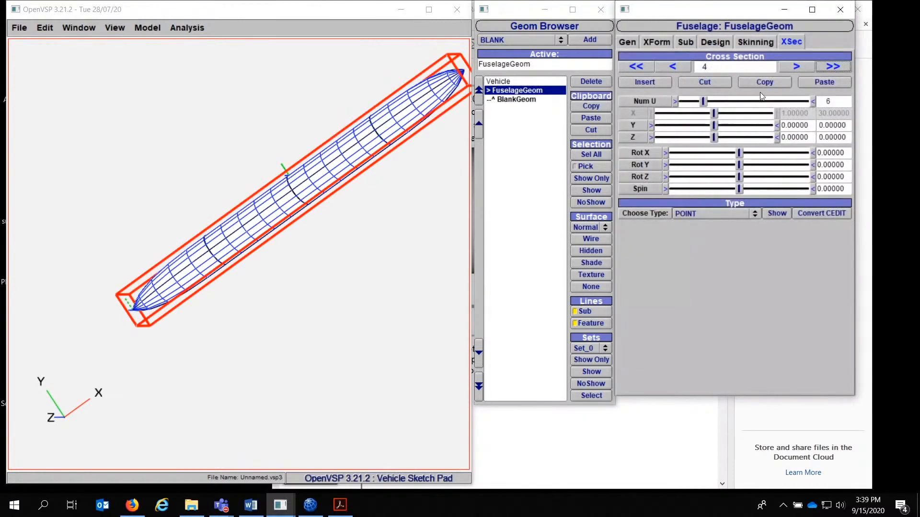
{"action": "left_click", "coordinate": [673, 67]}
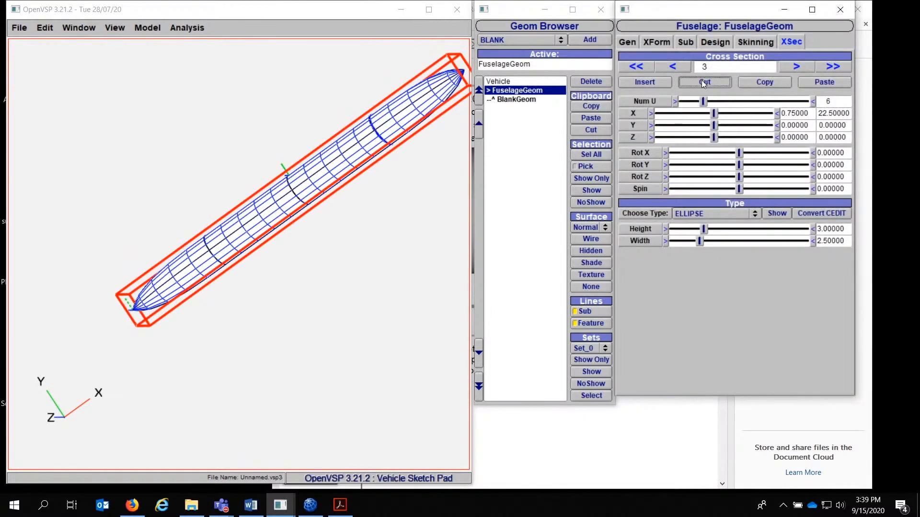
{"action": "left_click", "coordinate": [703, 82]}
{"action": "left_click", "coordinate": [703, 82]}
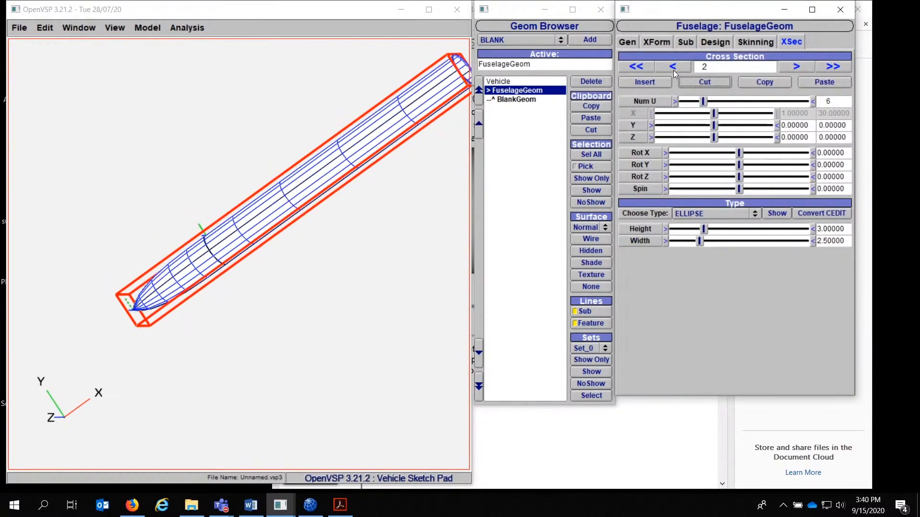
Examine the fuselage's remaining cross sections 0 to 2 and where the blank sits on the shortened section list.
{"action": "left_click", "coordinate": [804, 65]}
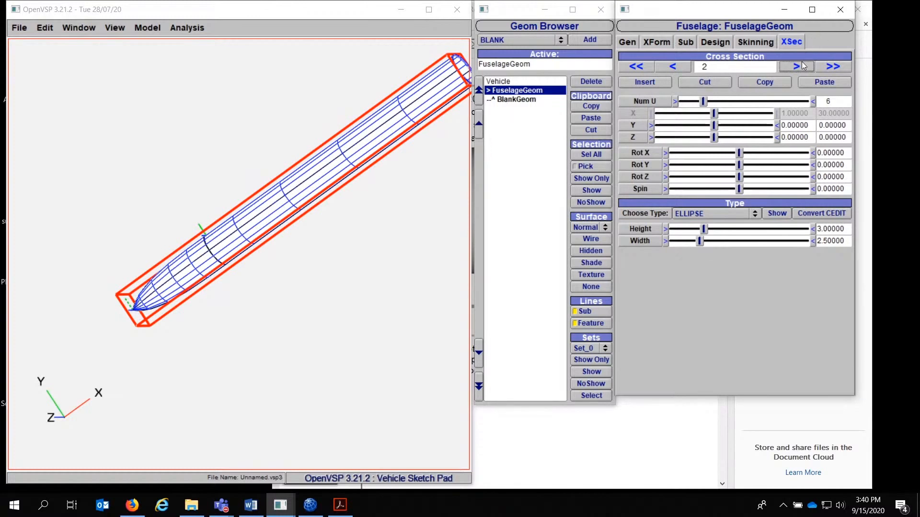
{"action": "left_click", "coordinate": [675, 67]}
{"action": "left_click", "coordinate": [677, 67]}
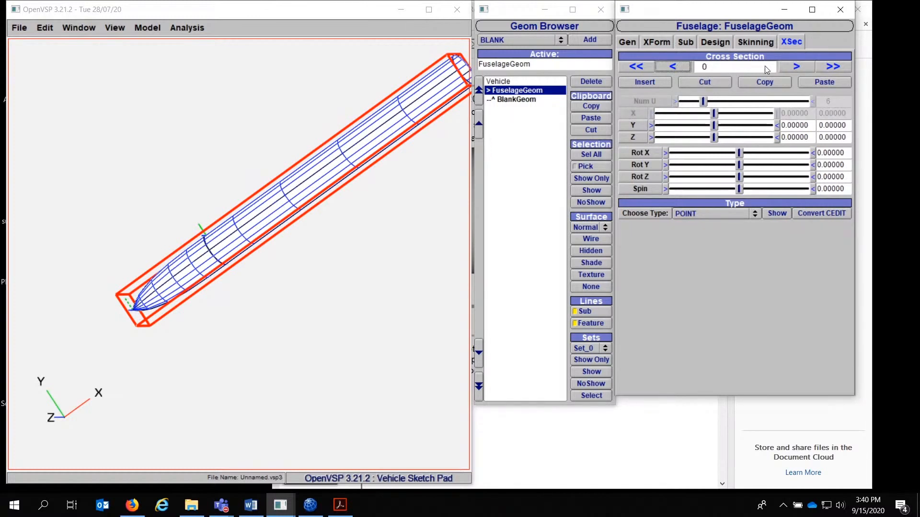
{"action": "left_click", "coordinate": [778, 66]}
{"action": "left_click", "coordinate": [777, 67]}
{"action": "left_click_drag", "start_coordinate": [206, 216], "coordinate": [254, 273]}
{"action": "scroll", "coordinate": [254, 273], "scroll_direction": "up", "scroll_amount": 1}
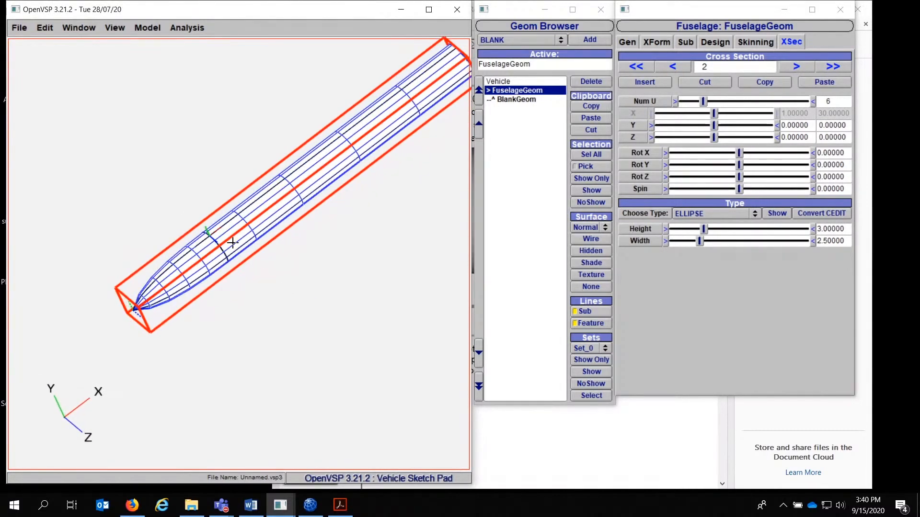
{"action": "scroll", "coordinate": [233, 243], "scroll_direction": "up", "scroll_amount": 3}
{"action": "scroll", "coordinate": [211, 205], "scroll_direction": "up", "scroll_amount": 1}
{"action": "left_click_drag", "start_coordinate": [247, 221], "coordinate": [238, 220]}
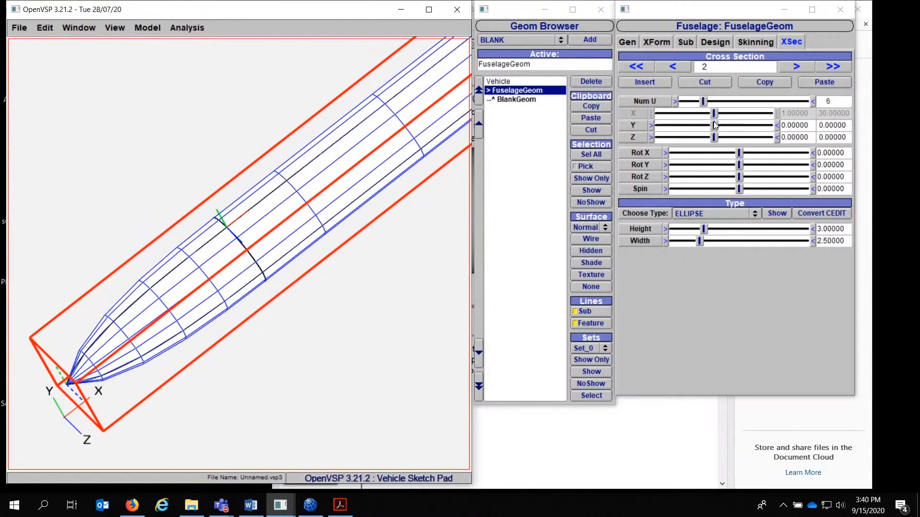
Move fuselage cross section 1 toward the tail, to an X fraction of about 0.957.
{"action": "left_click", "coordinate": [679, 66]}
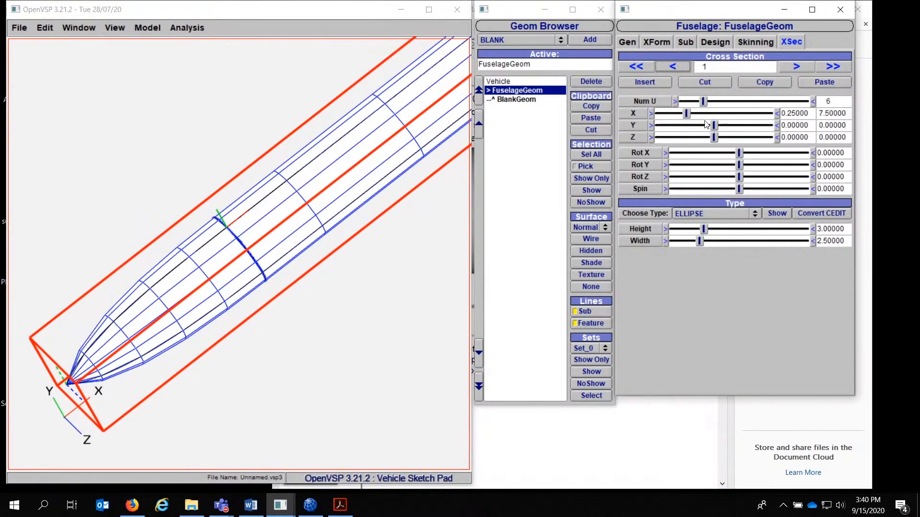
{"action": "mouse_move", "coordinate": [690, 114]}
{"action": "left_mouse_down"}
{"action": "mouse_move", "coordinate": [662, 118]}
{"action": "mouse_move", "coordinate": [689, 115]}
{"action": "left_mouse_up"}
{"action": "scroll", "coordinate": [351, 202], "scroll_direction": "down", "scroll_amount": 5}
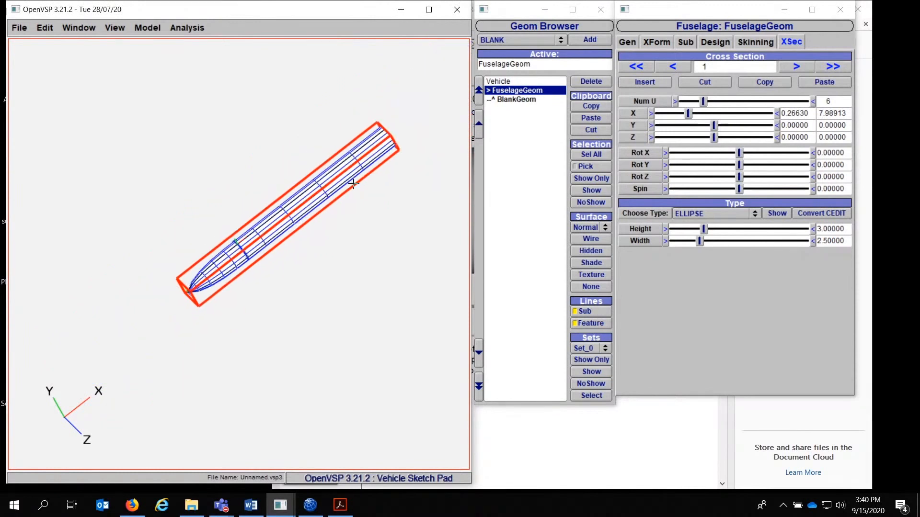
{"action": "right_click_drag", "start_coordinate": [353, 184], "coordinate": [334, 205]}
{"action": "left_click_drag", "start_coordinate": [686, 111], "coordinate": [764, 101]}
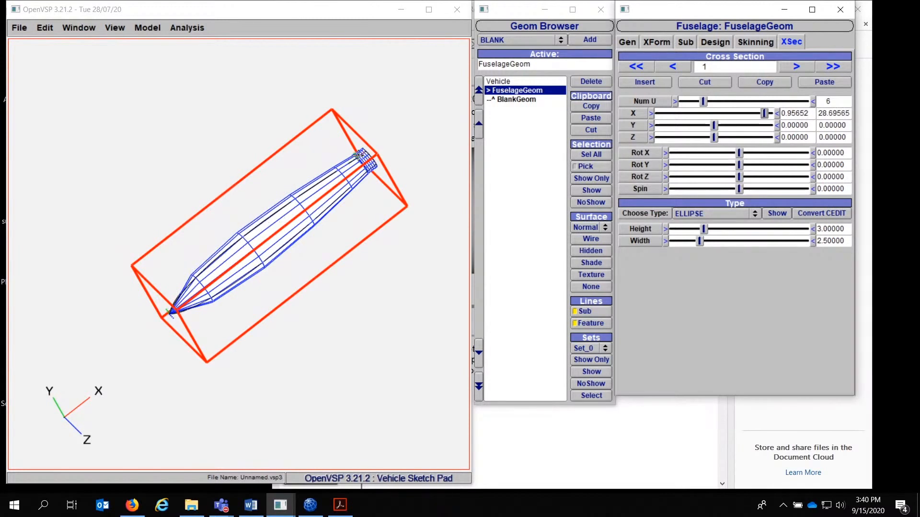
{"action": "scroll", "coordinate": [357, 155], "scroll_direction": "up", "scroll_amount": 8}
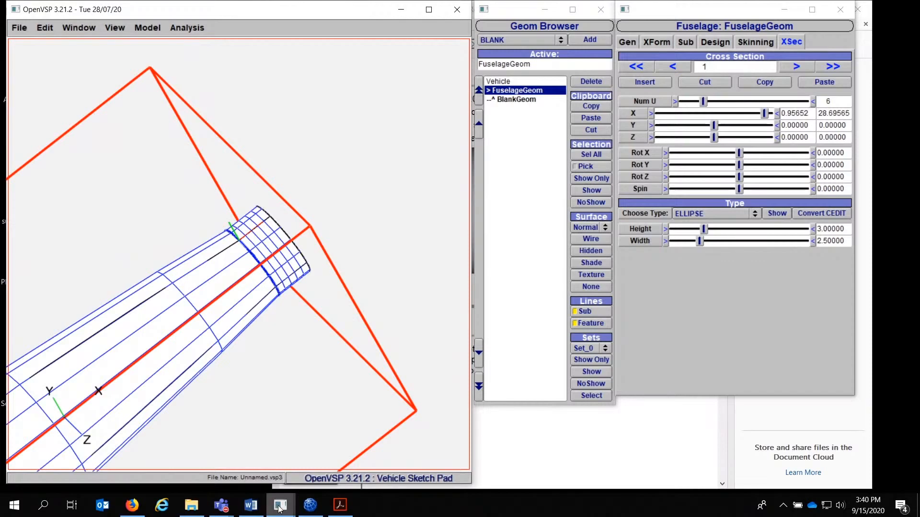
Switch to the OpenVSP window with the Turbofan model and close its Export window.
{"action": "mouse_move", "coordinate": [279, 507]}
{"action": "left_click", "coordinate": [257, 474]}
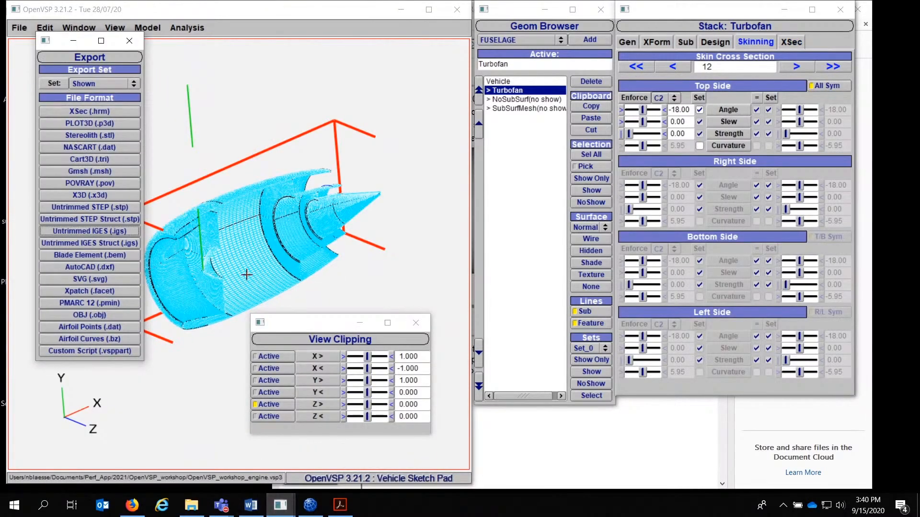
{"action": "left_click_drag", "start_coordinate": [246, 275], "coordinate": [250, 266]}
{"action": "right_click_drag", "start_coordinate": [252, 225], "coordinate": [335, 148]}
{"action": "scroll", "coordinate": [272, 142], "scroll_direction": "up", "scroll_amount": 4}
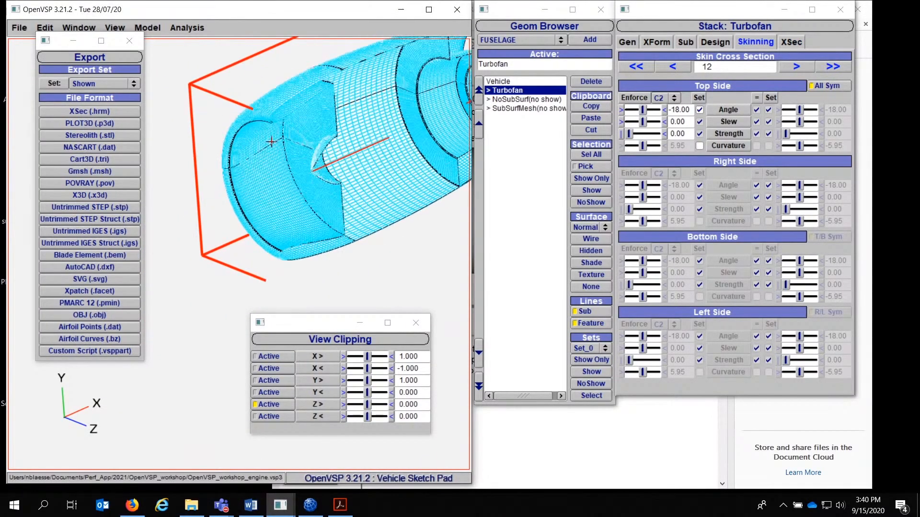
{"action": "left_click", "coordinate": [129, 40]}
{"action": "right_click_drag", "start_coordinate": [313, 115], "coordinate": [201, 164]}
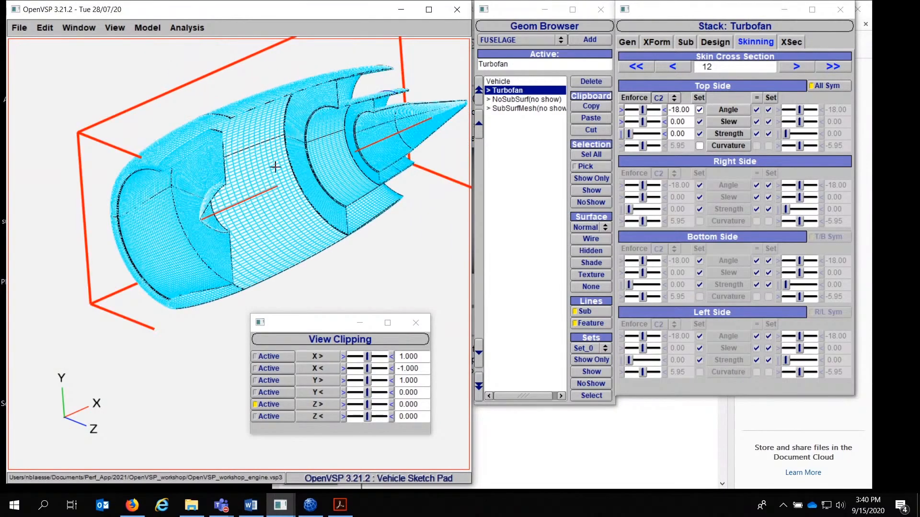
Turn off the Z> view clipping and inspect the whole Turbofan from the front and the rear.
{"action": "left_click", "coordinate": [261, 404]}
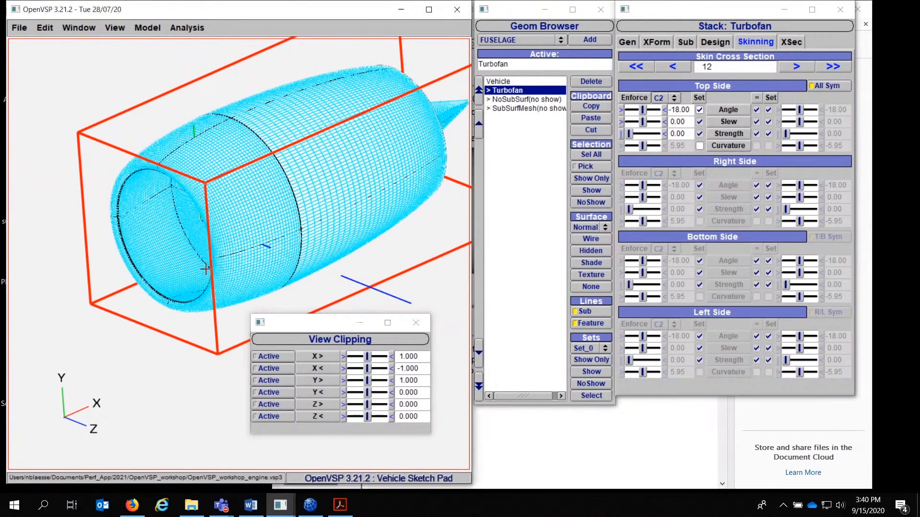
{"action": "left_click_drag", "start_coordinate": [232, 254], "coordinate": [224, 172]}
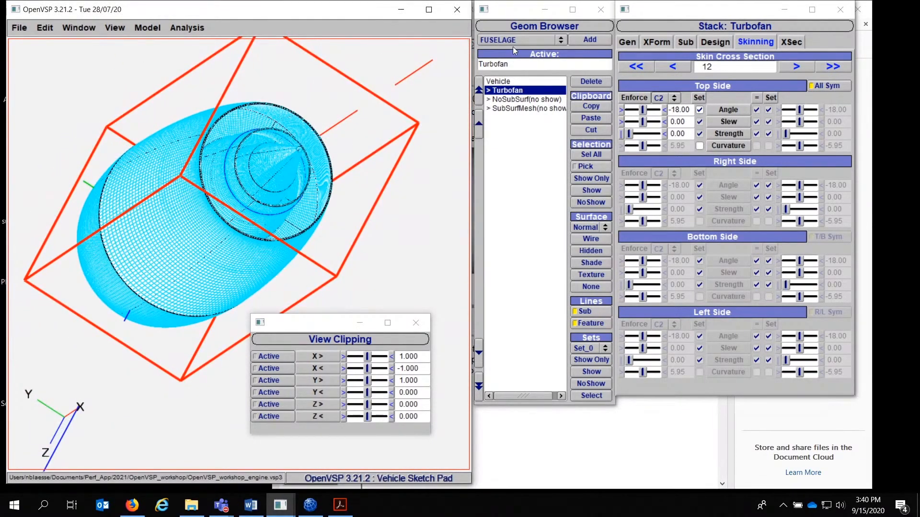
{"action": "left_click_drag", "start_coordinate": [183, 190], "coordinate": [199, 297]}
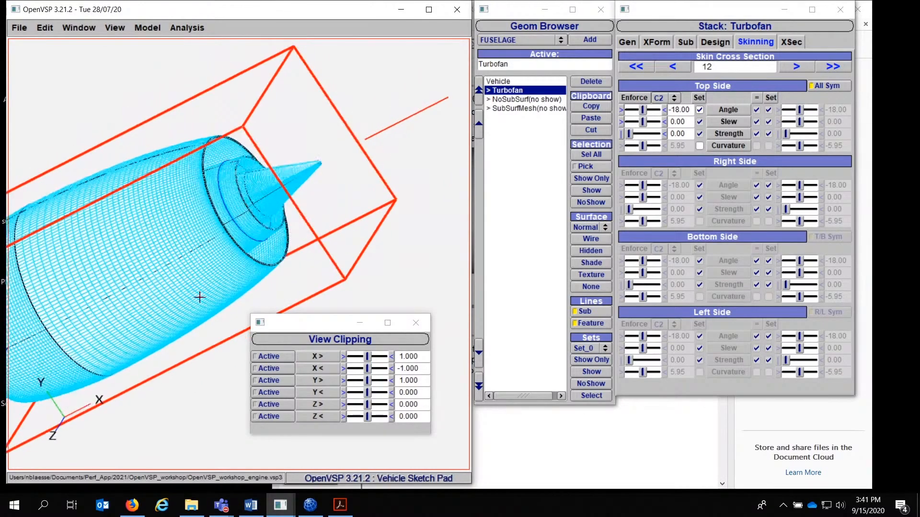
Turn on the Z> view clipping and examine the Turbofan's interior up close at the spinner tip.
{"action": "left_click", "coordinate": [265, 403]}
{"action": "left_click_drag", "start_coordinate": [129, 257], "coordinate": [188, 202]}
{"action": "right_click_drag", "start_coordinate": [187, 202], "coordinate": [194, 222]}
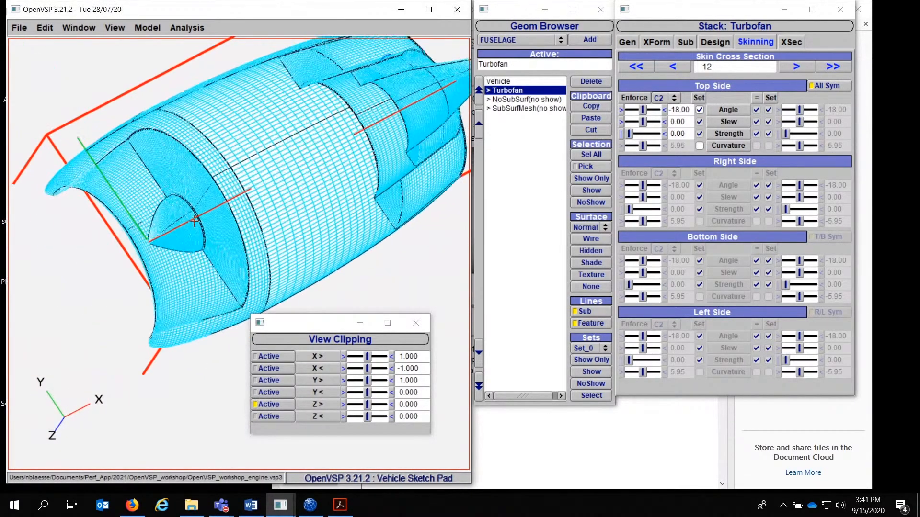
{"action": "left_click_drag", "start_coordinate": [199, 221], "coordinate": [203, 189]}
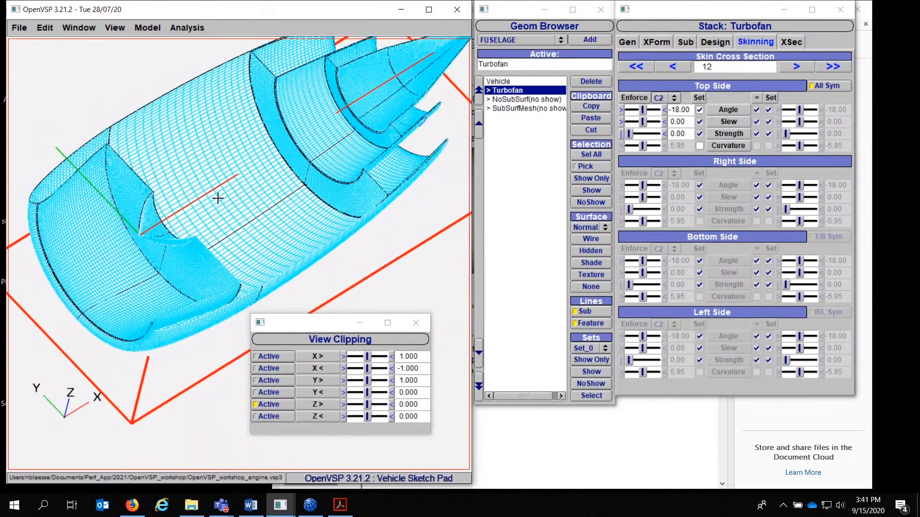
{"action": "key", "text": "F8"}
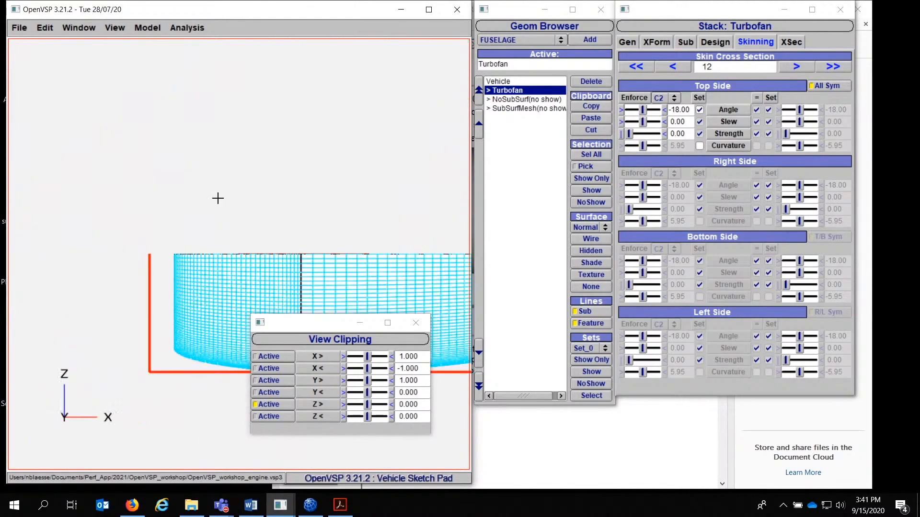
{"action": "key", "text": "F7"}
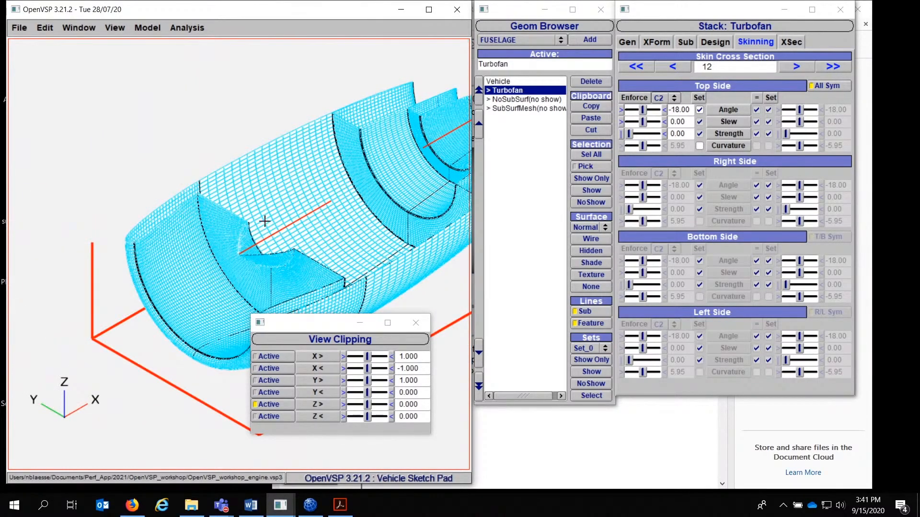
{"action": "scroll", "coordinate": [258, 221], "scroll_direction": "down", "scroll_amount": 1}
{"action": "scroll", "coordinate": [249, 228], "scroll_direction": "up", "scroll_amount": 8}
{"action": "scroll", "coordinate": [241, 235], "scroll_direction": "up", "scroll_amount": 5}
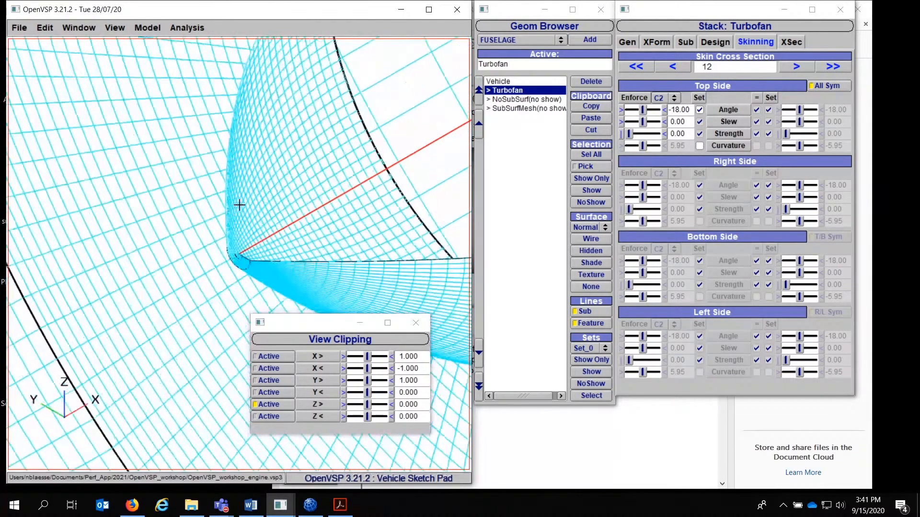
Show the Turbofan's first cross section, number 0, at the spinner tip.
{"action": "left_click", "coordinate": [791, 42]}
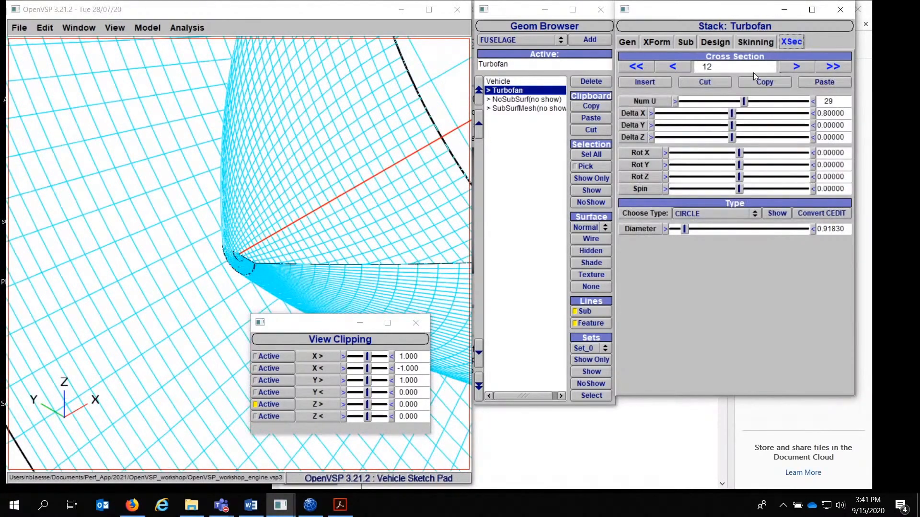
{"action": "left_click", "coordinate": [635, 67]}
{"action": "left_click", "coordinate": [636, 66]}
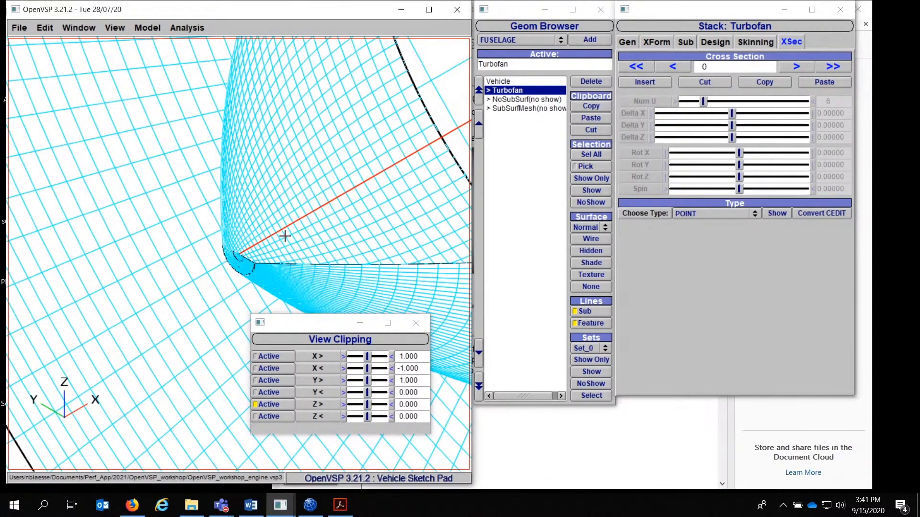
{"action": "scroll", "coordinate": [288, 237], "scroll_direction": "up", "scroll_amount": 3}
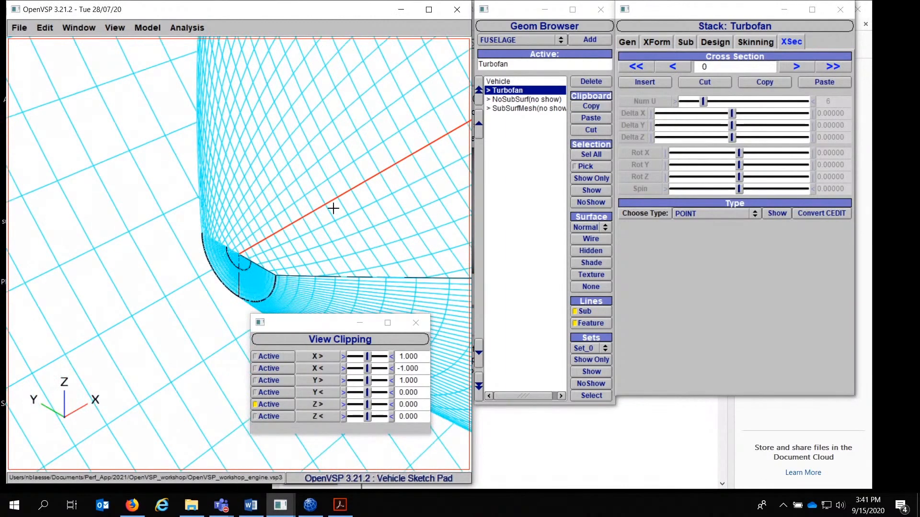
Step through Turbofan cross sections 1 to 3 and compare their types and diameters at the spinner tip.
{"action": "left_click", "coordinate": [796, 67]}
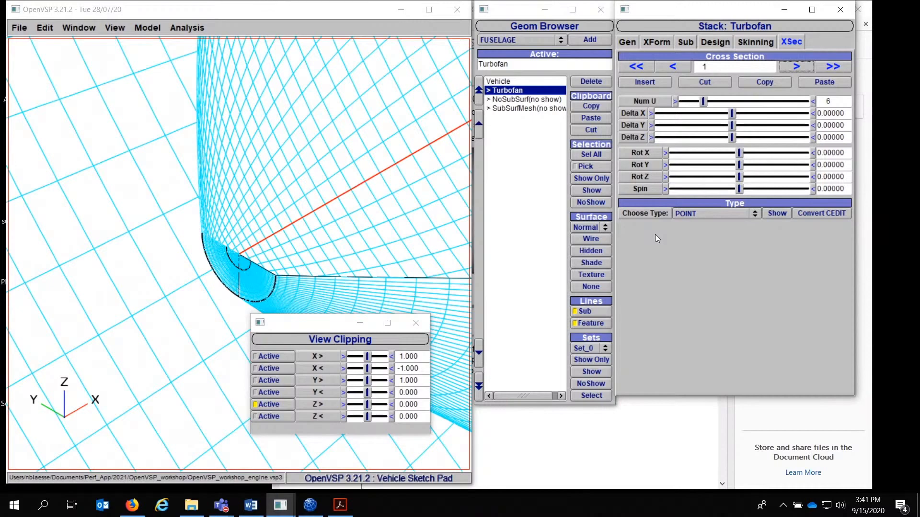
{"action": "left_click", "coordinate": [796, 66]}
{"action": "left_click", "coordinate": [221, 271]}
{"action": "scroll", "coordinate": [221, 268], "scroll_direction": "up", "scroll_amount": 3}
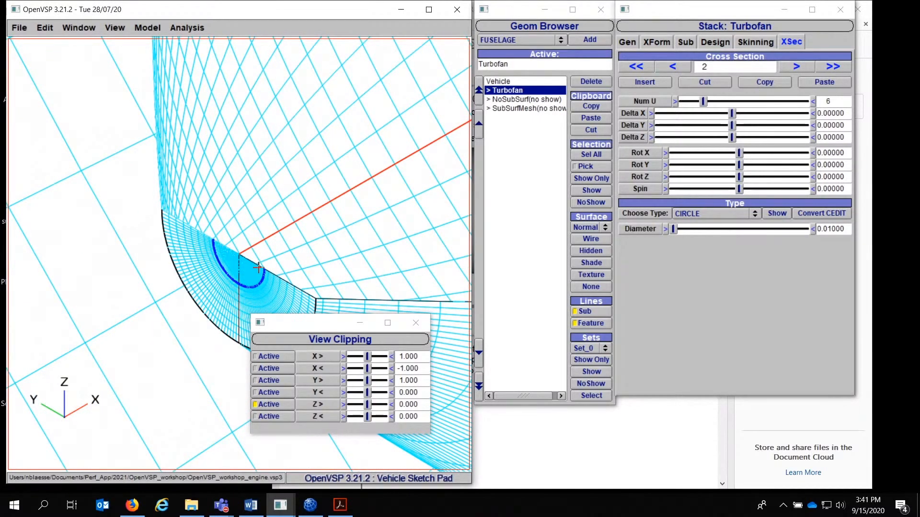
{"action": "scroll", "coordinate": [263, 261], "scroll_direction": "down", "scroll_amount": 1}
{"action": "left_click", "coordinate": [799, 67]}
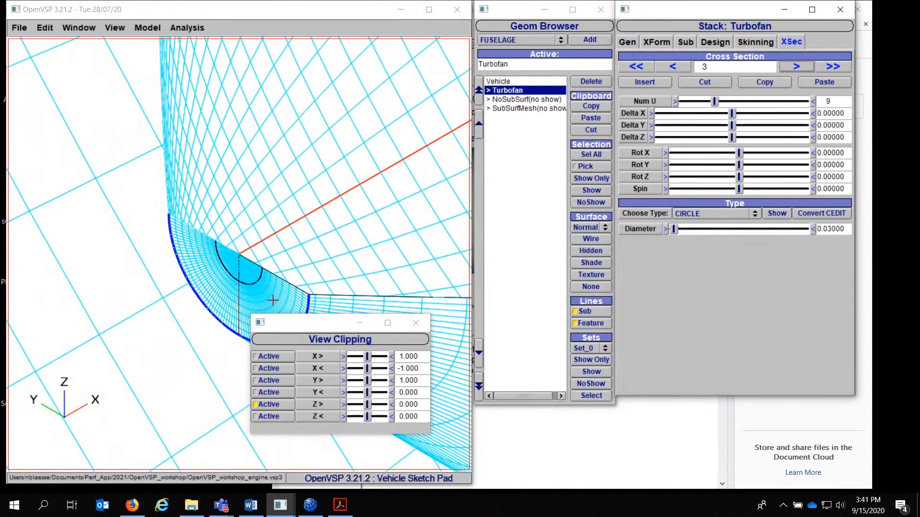
{"action": "scroll", "coordinate": [283, 268], "scroll_direction": "down", "scroll_amount": 1}
{"action": "scroll", "coordinate": [283, 269], "scroll_direction": "down", "scroll_amount": 1}
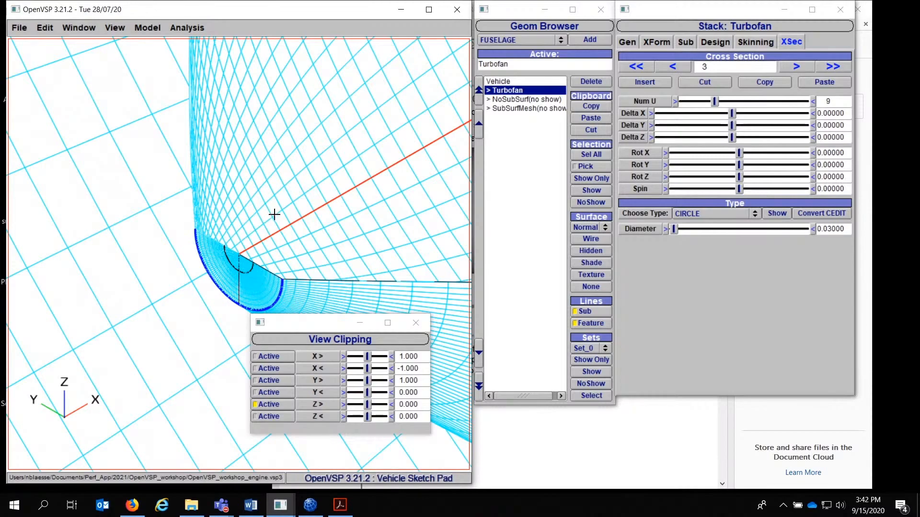
Show Turbofan cross section 4 and examine its position and diameter at the rear edge of the spinner.
{"action": "left_click_drag", "start_coordinate": [274, 214], "coordinate": [311, 214]}
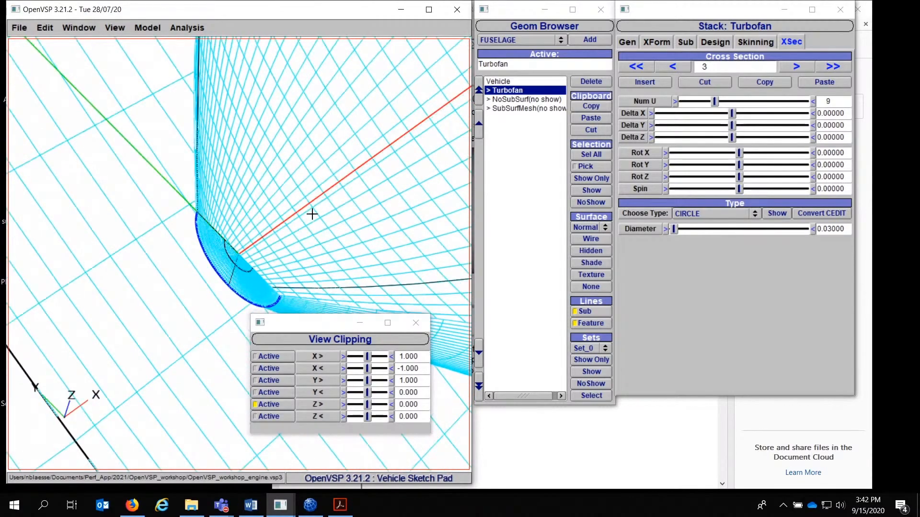
{"action": "right_click_drag", "start_coordinate": [312, 214], "coordinate": [324, 166]}
{"action": "right_click_drag", "start_coordinate": [316, 205], "coordinate": [326, 147]}
{"action": "middle_click_drag", "start_coordinate": [325, 147], "coordinate": [300, 215]}
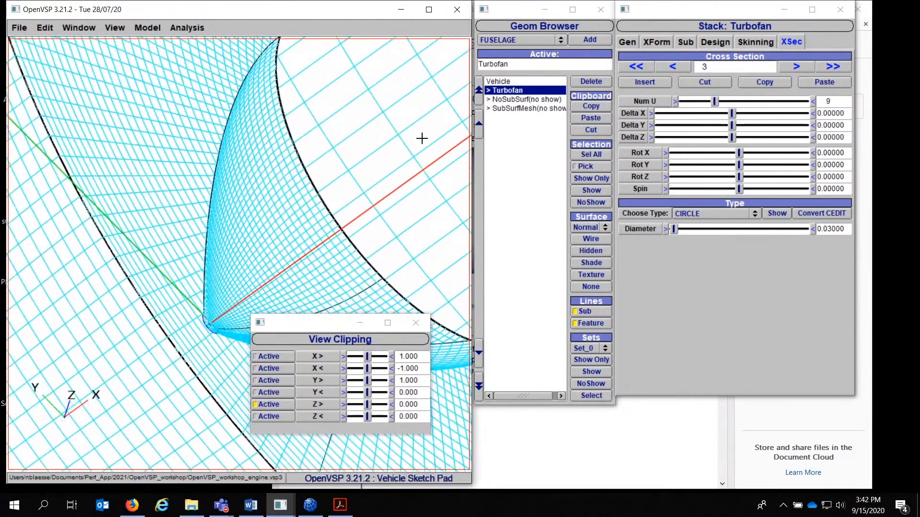
{"action": "left_click", "coordinate": [789, 68]}
{"action": "middle_click_drag", "start_coordinate": [308, 108], "coordinate": [243, 144]}
{"action": "right_click_drag", "start_coordinate": [243, 145], "coordinate": [247, 165]}
{"action": "middle_click_drag", "start_coordinate": [253, 114], "coordinate": [240, 166]}
{"action": "left_click_drag", "start_coordinate": [240, 166], "coordinate": [255, 178]}
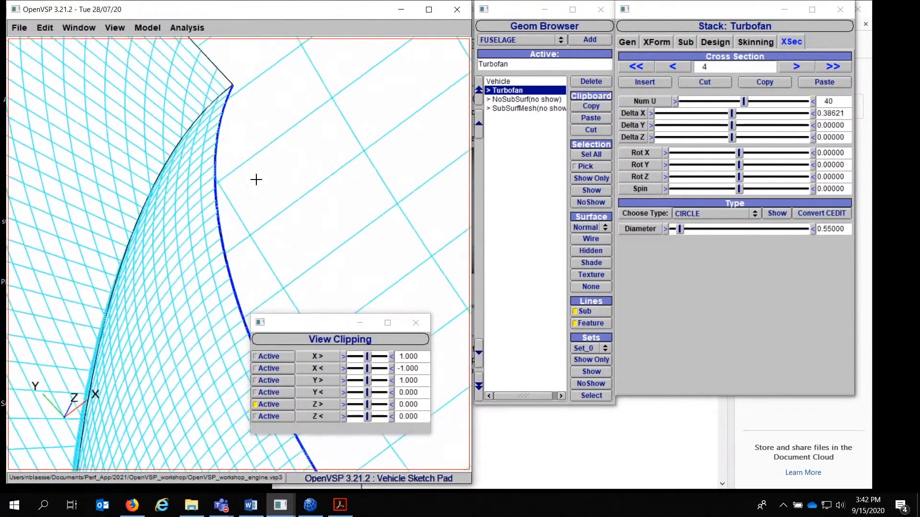
{"action": "right_click_drag", "start_coordinate": [256, 178], "coordinate": [260, 147]}
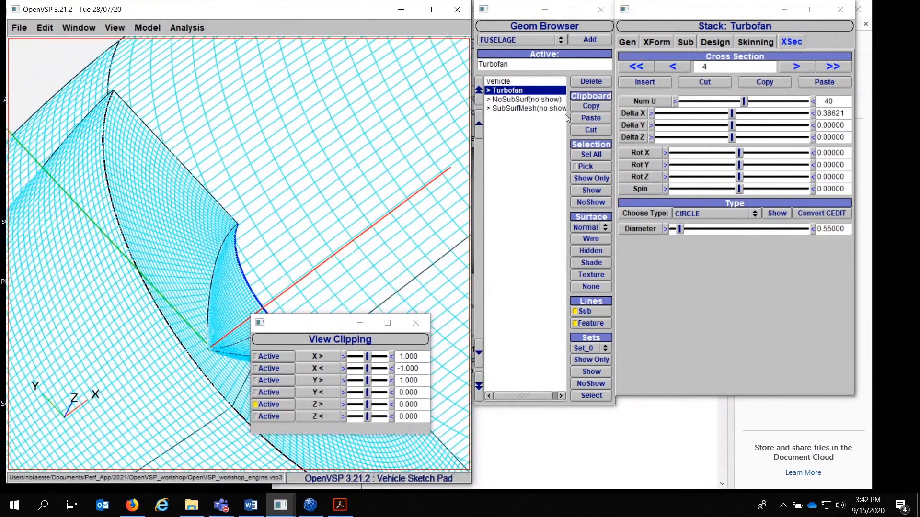
Show the parameters of the Turbofan's Inlet_ID line sub-surface.
{"action": "left_click", "coordinate": [687, 44]}
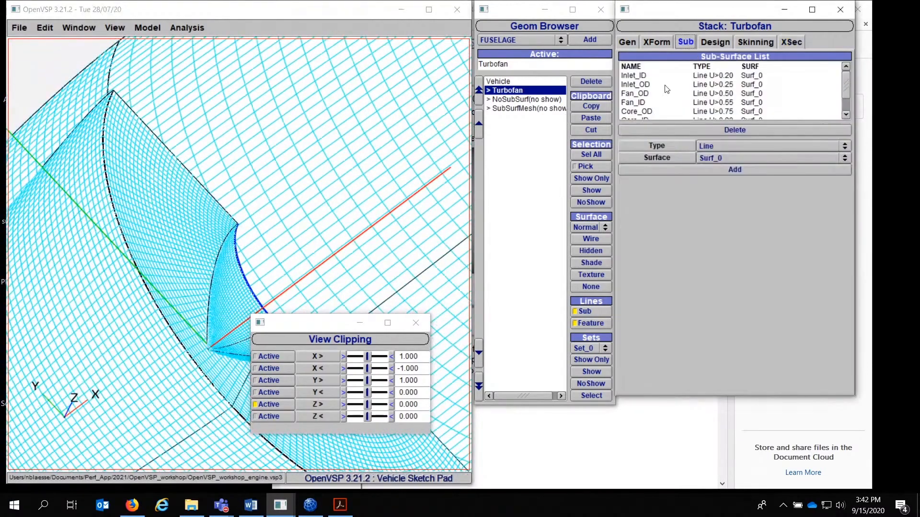
{"action": "left_click", "coordinate": [639, 77]}
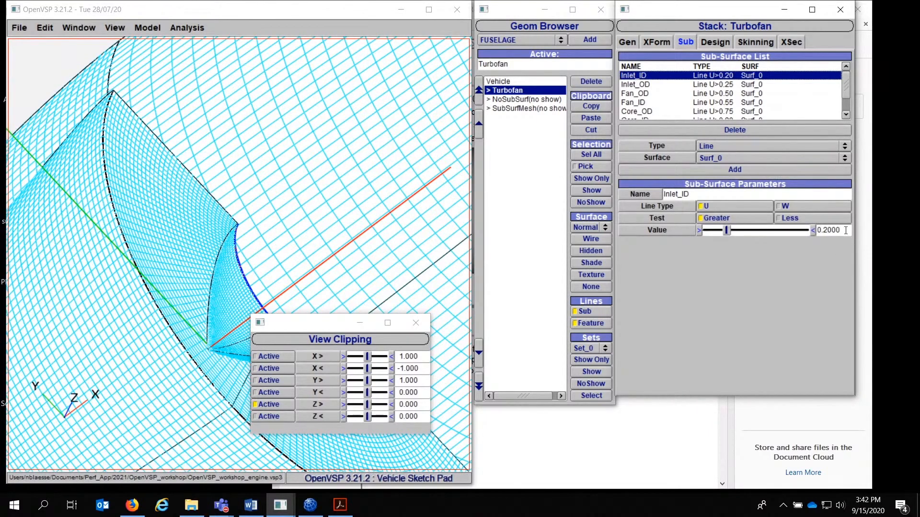
{"action": "key", "text": "Return"}
Return to the parameters of cross section 4 and examine the spinner's outer edge up close.
{"action": "left_click", "coordinate": [791, 42]}
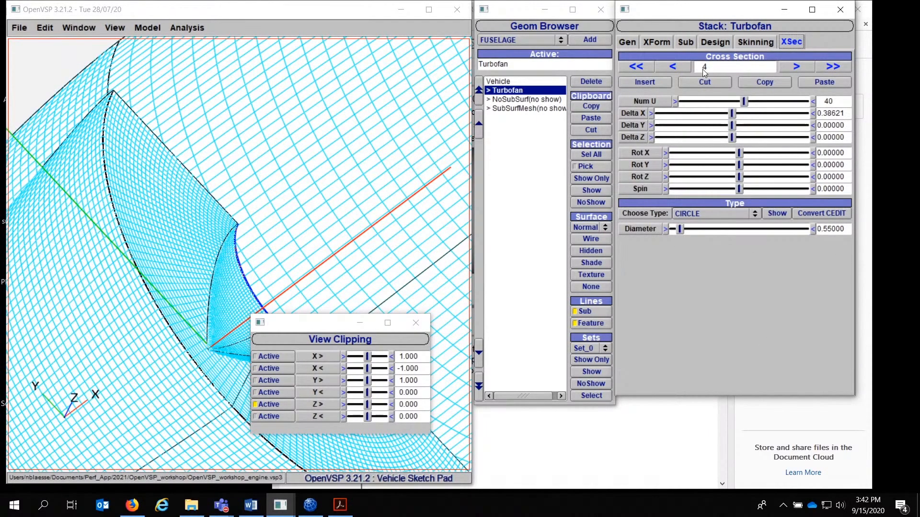
{"action": "scroll", "coordinate": [251, 216], "scroll_direction": "up", "scroll_amount": 3}
{"action": "scroll", "coordinate": [251, 216], "scroll_direction": "up", "scroll_amount": 4}
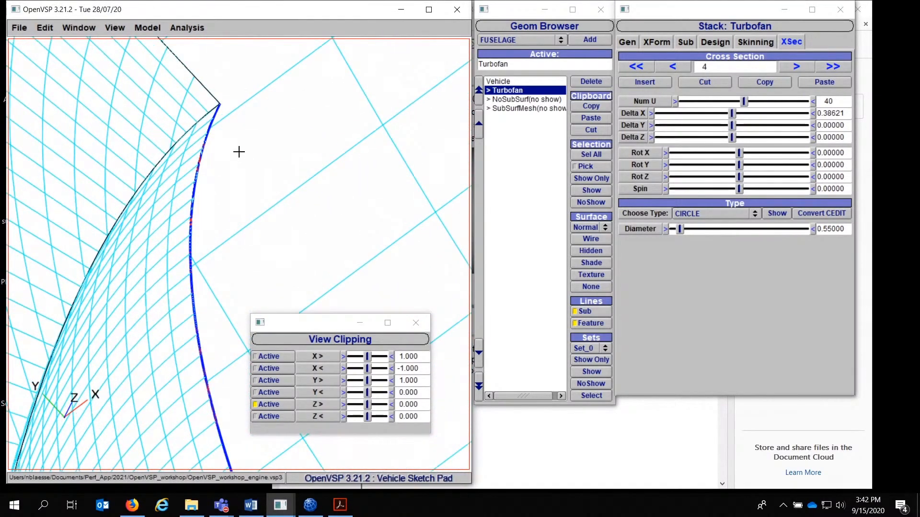
{"action": "right_click_drag", "start_coordinate": [239, 152], "coordinate": [233, 230]}
{"action": "scroll", "coordinate": [225, 198], "scroll_direction": "up", "scroll_amount": 3}
{"action": "right_click_drag", "start_coordinate": [214, 137], "coordinate": [257, 290]}
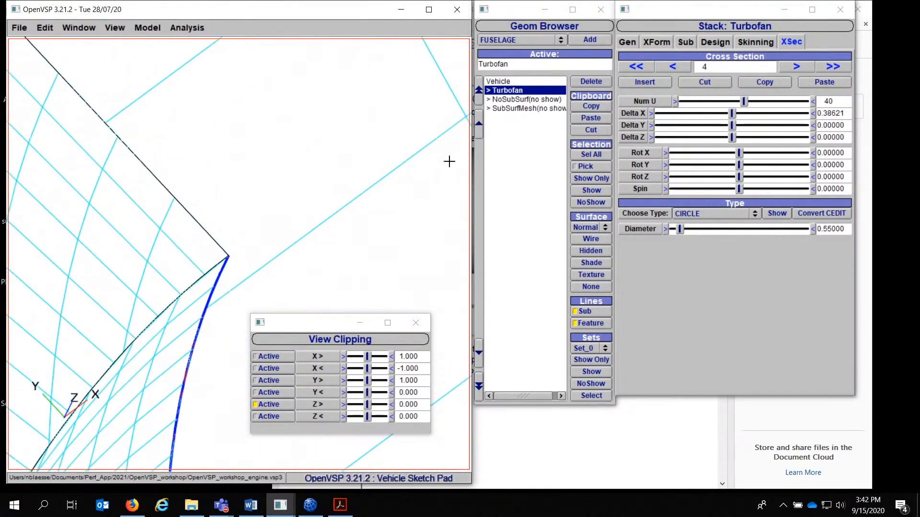
Show the skinning settings of cross section 4 and inspect the corner between the spinner and the fan face.
{"action": "left_click", "coordinate": [756, 42]}
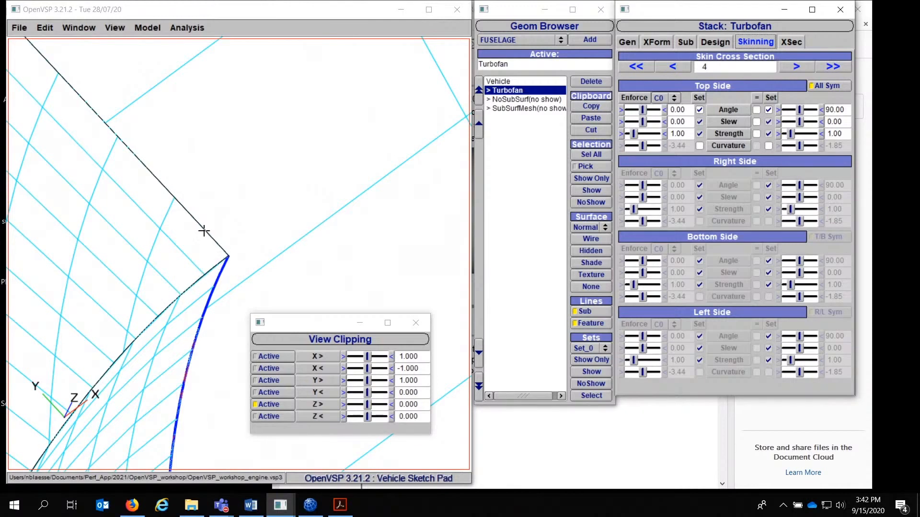
{"action": "scroll", "coordinate": [230, 201], "scroll_direction": "up", "scroll_amount": 5}
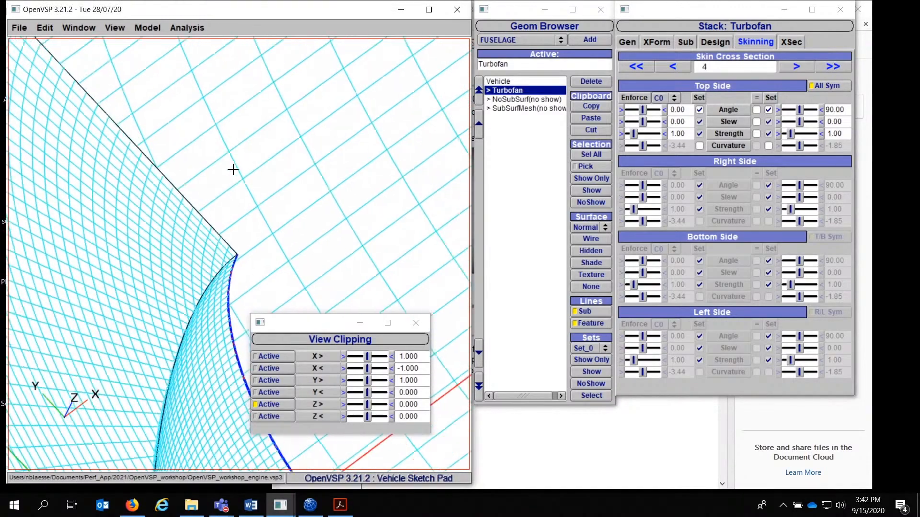
{"action": "scroll", "coordinate": [234, 170], "scroll_direction": "down", "scroll_amount": 2}
{"action": "right_click_drag", "start_coordinate": [226, 145], "coordinate": [315, 255]}
{"action": "scroll", "coordinate": [289, 199], "scroll_direction": "down", "scroll_amount": 2}
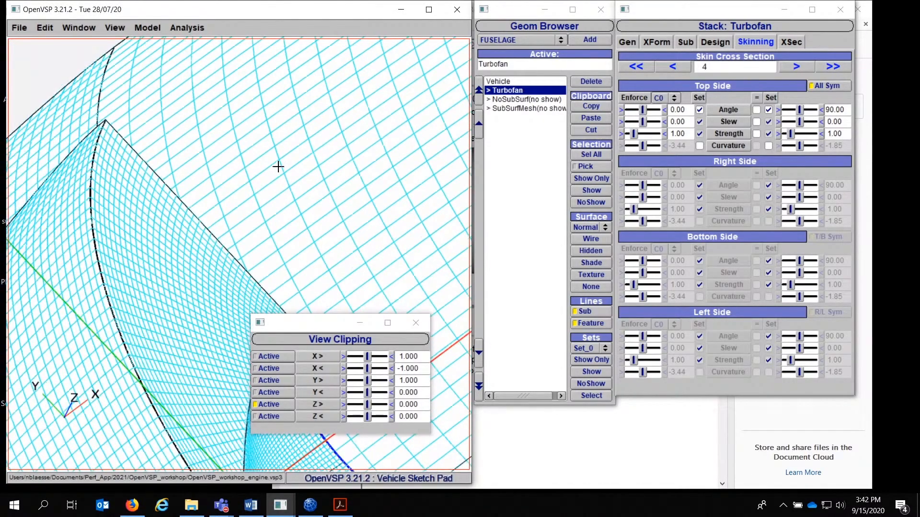
{"action": "right_click_drag", "start_coordinate": [278, 166], "coordinate": [279, 136]}
Show the skinning settings of cross section 5 and inspect the outer edge of the fan face.
{"action": "left_click", "coordinate": [797, 68]}
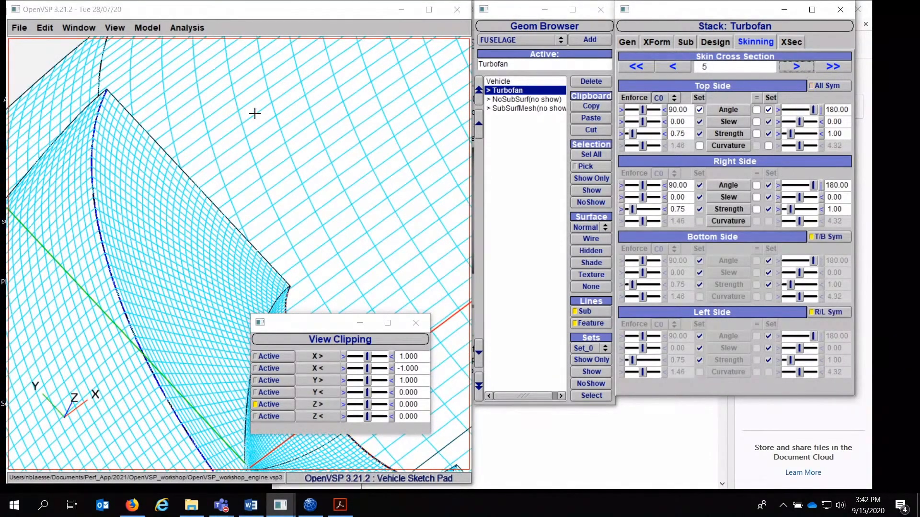
{"action": "right_click_drag", "start_coordinate": [211, 99], "coordinate": [341, 150]}
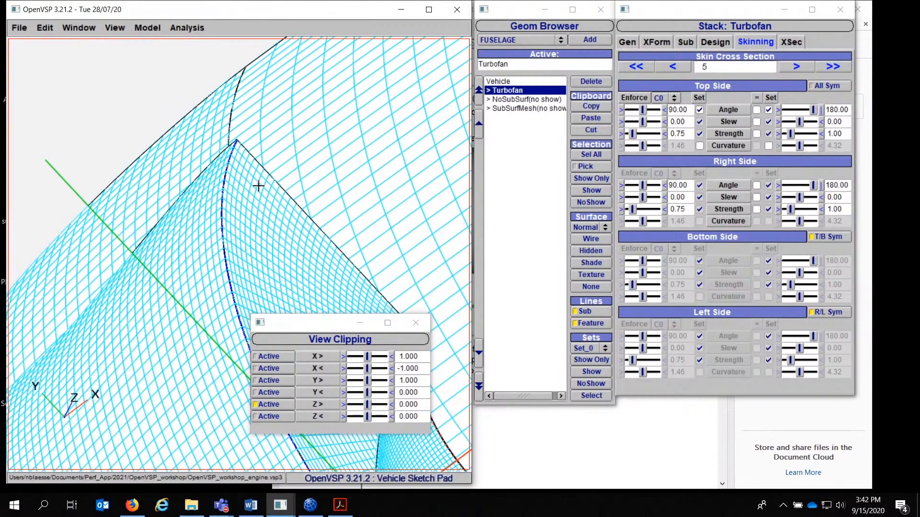
{"action": "mouse_move", "coordinate": [258, 186]}
{"action": "left_mouse_down"}
{"action": "mouse_move", "coordinate": [243, 191]}
{"action": "mouse_move", "coordinate": [262, 170]}
{"action": "left_mouse_up"}
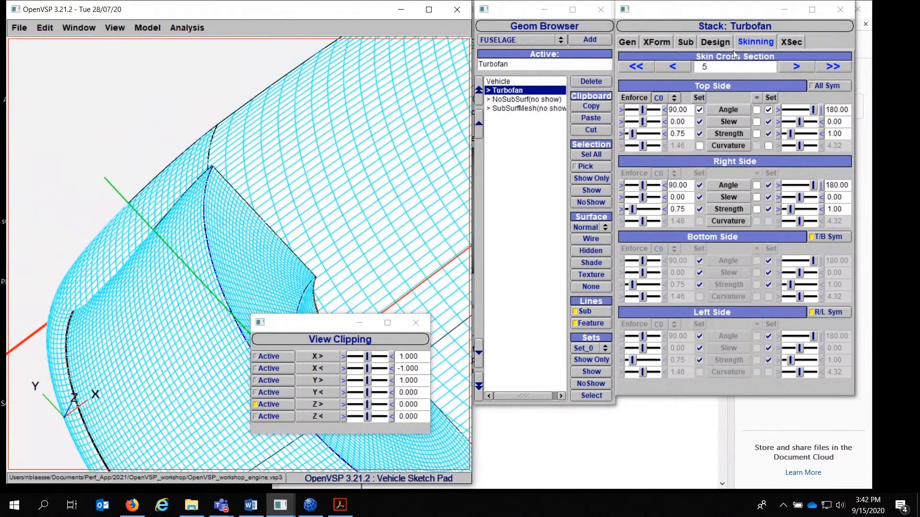
Show the Inlet_OD line sub-surface parameters and examine the fan face between its inner and outer edges.
{"action": "left_click", "coordinate": [665, 45]}
{"action": "left_click", "coordinate": [684, 42]}
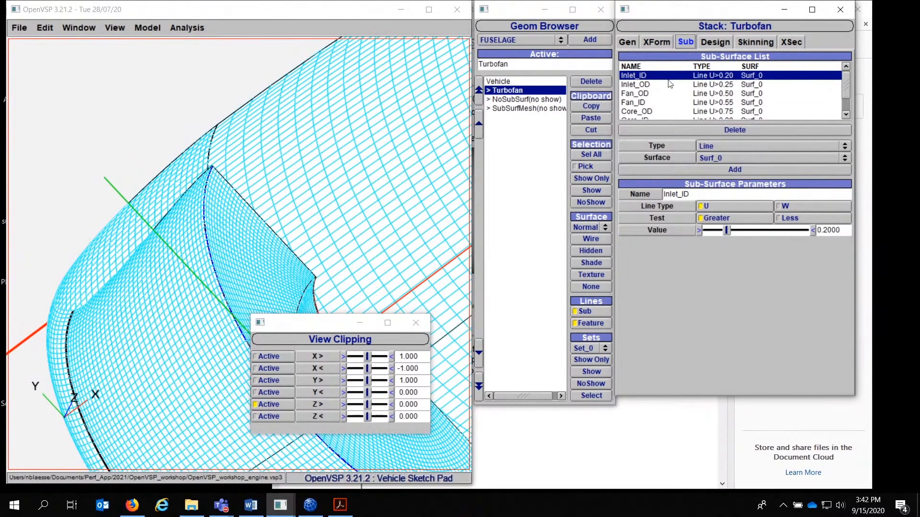
{"action": "left_click", "coordinate": [649, 86]}
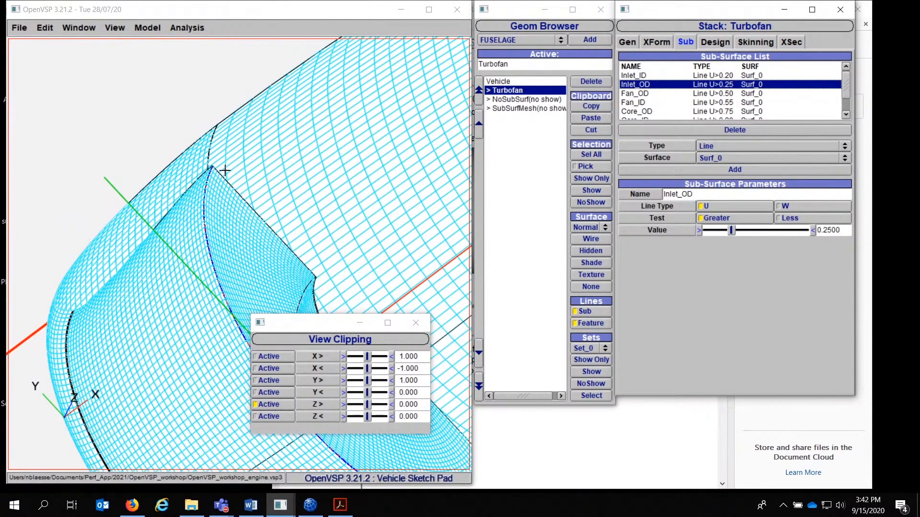
{"action": "left_click_drag", "start_coordinate": [224, 171], "coordinate": [259, 185]}
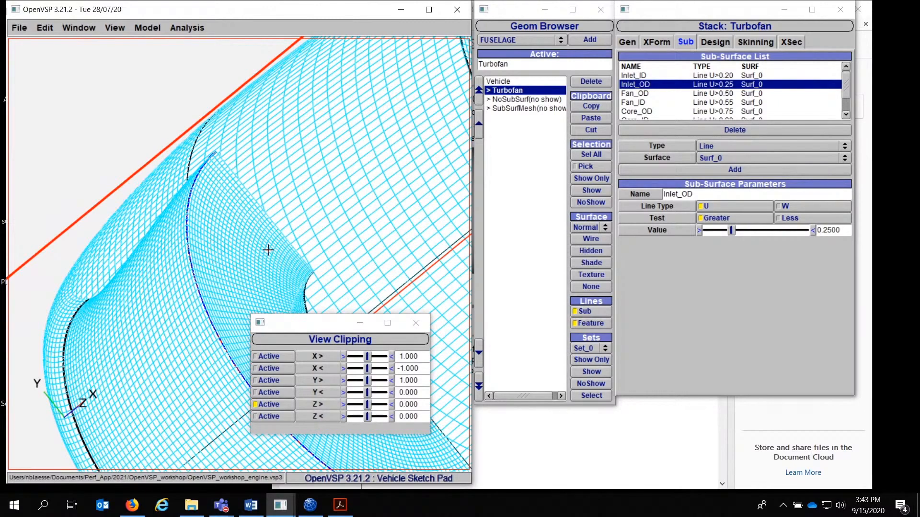
{"action": "middle_click_drag", "start_coordinate": [268, 249], "coordinate": [228, 157]}
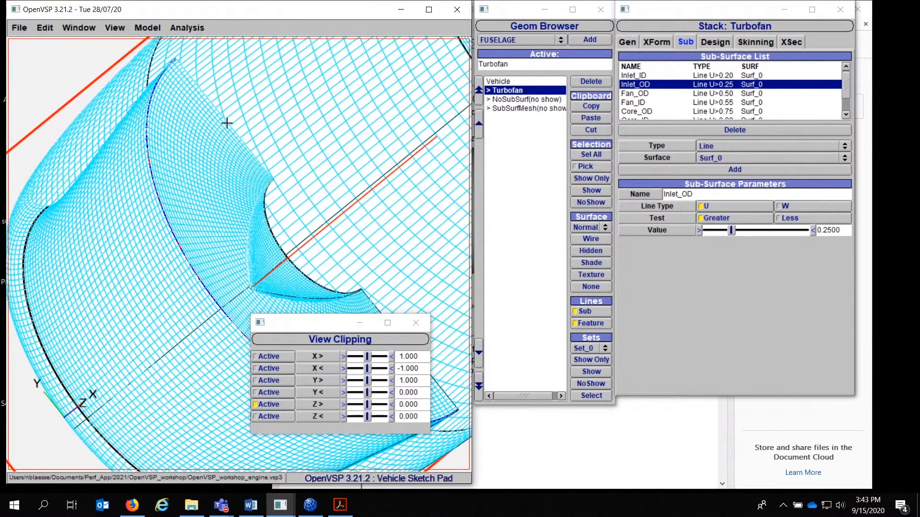
{"action": "middle_click_drag", "start_coordinate": [240, 91], "coordinate": [278, 187]}
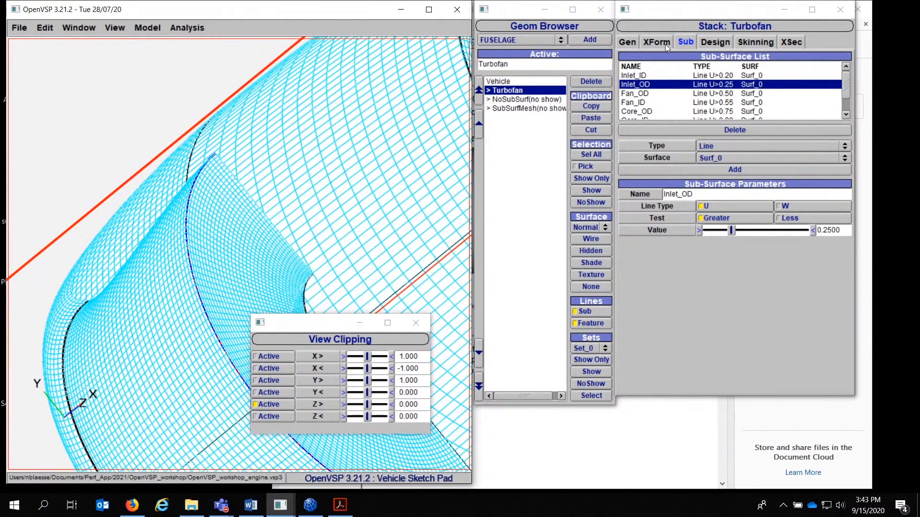
Advance to Turbofan cross section 6 and examine its ring at the front lip of the inlet.
{"action": "left_click", "coordinate": [792, 41]}
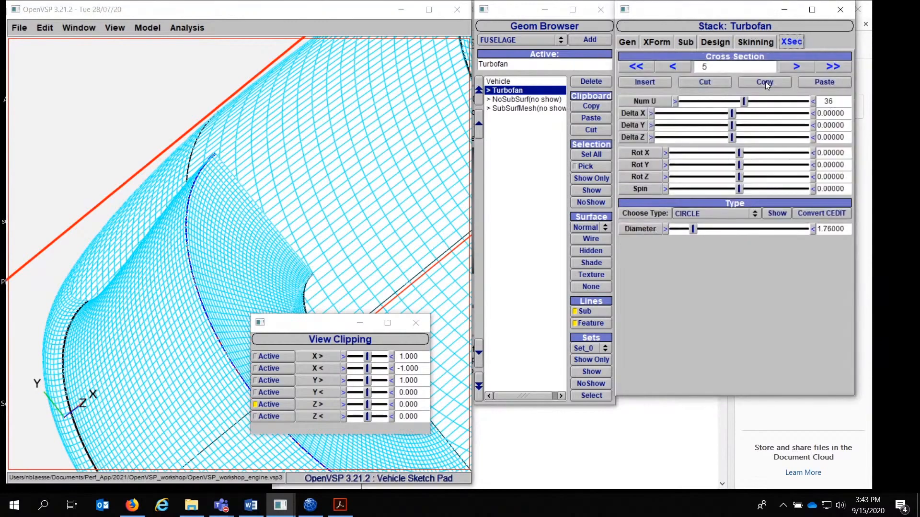
{"action": "left_click", "coordinate": [800, 66]}
{"action": "mouse_move", "coordinate": [113, 239]}
{"action": "left_mouse_down"}
{"action": "mouse_move", "coordinate": [191, 208]}
{"action": "mouse_move", "coordinate": [171, 236]}
{"action": "mouse_move", "coordinate": [156, 239]}
{"action": "left_mouse_up"}
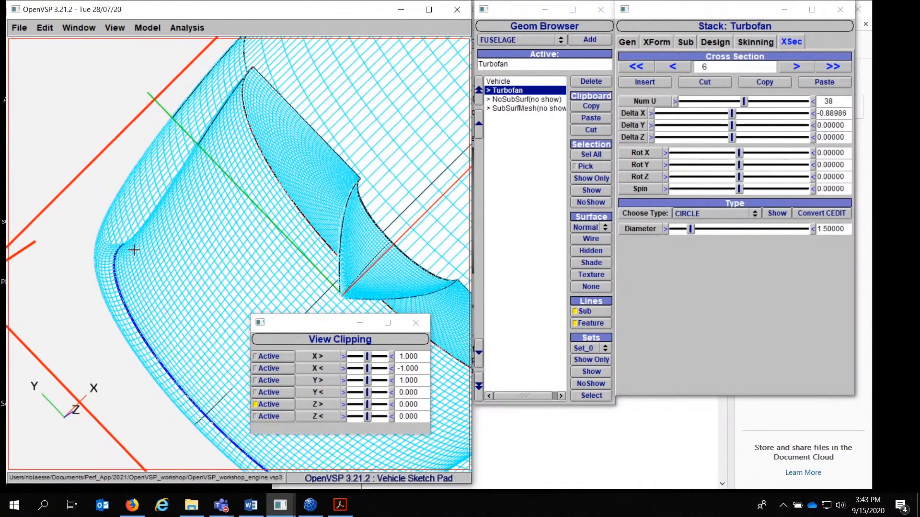
{"action": "right_click_drag", "start_coordinate": [136, 241], "coordinate": [177, 225]}
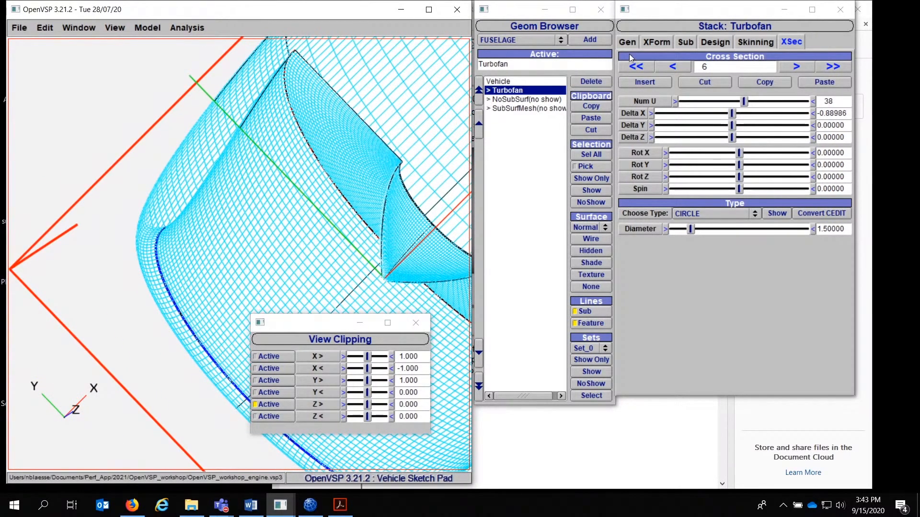
Show the Highlight line sub-surface parameters and examine the inlet lip up close.
{"action": "left_click", "coordinate": [655, 44]}
{"action": "left_click", "coordinate": [686, 44]}
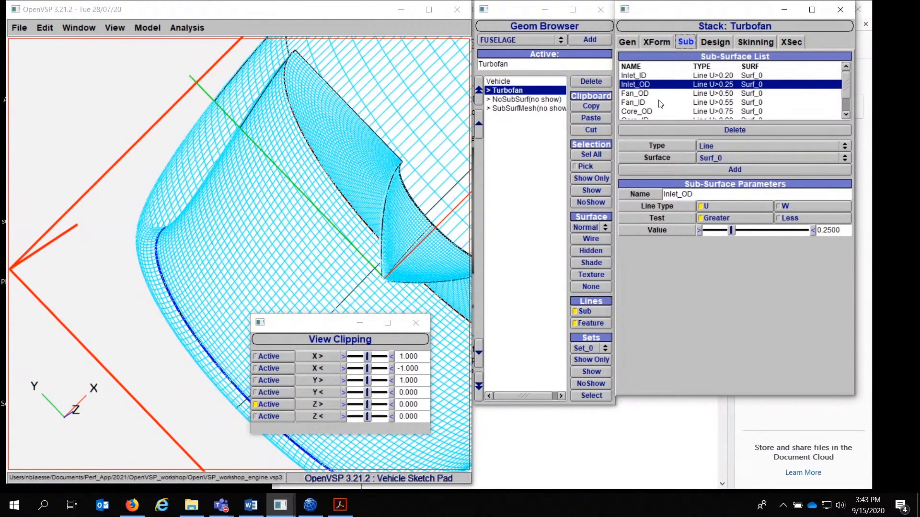
{"action": "scroll", "coordinate": [650, 112], "scroll_direction": "down", "scroll_amount": 2}
{"action": "left_click", "coordinate": [642, 111]}
{"action": "scroll", "coordinate": [643, 111], "scroll_direction": "down", "scroll_amount": 2}
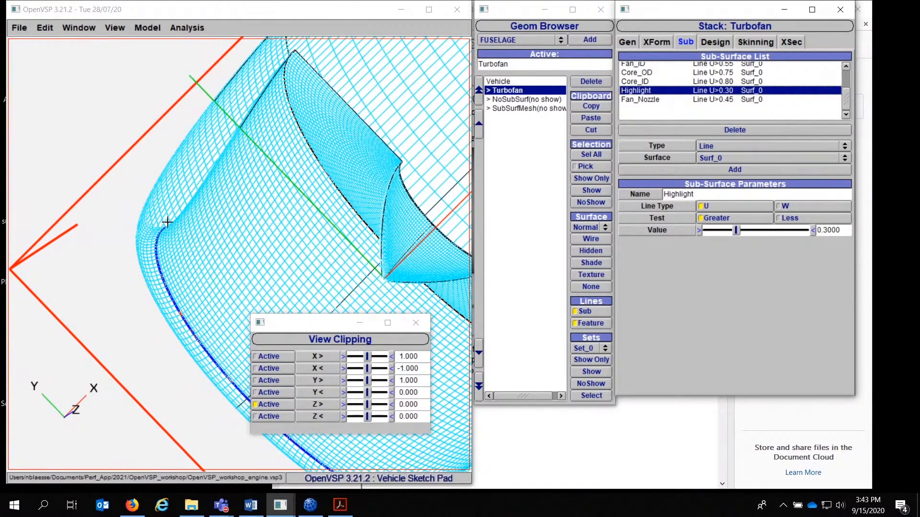
{"action": "scroll", "coordinate": [170, 220], "scroll_direction": "up", "scroll_amount": 3}
{"action": "scroll", "coordinate": [213, 172], "scroll_direction": "up", "scroll_amount": 2}
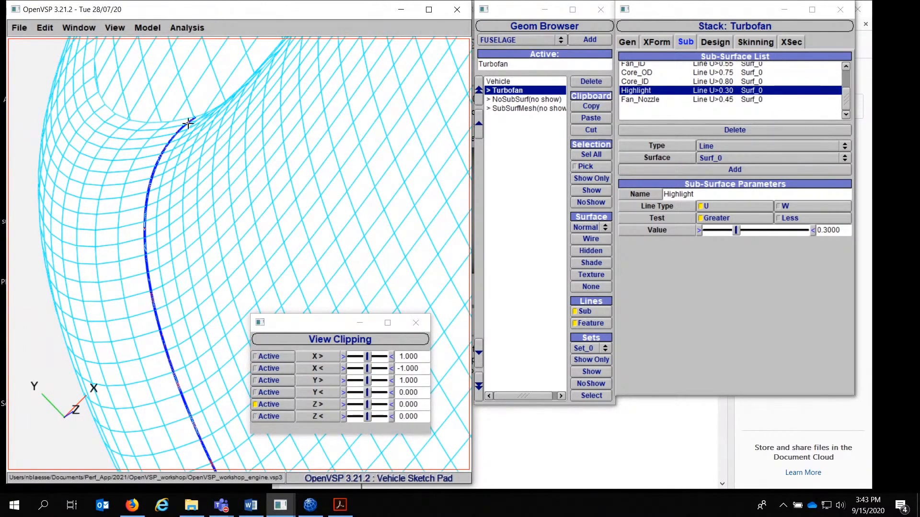
{"action": "scroll", "coordinate": [195, 118], "scroll_direction": "down", "scroll_amount": 1}
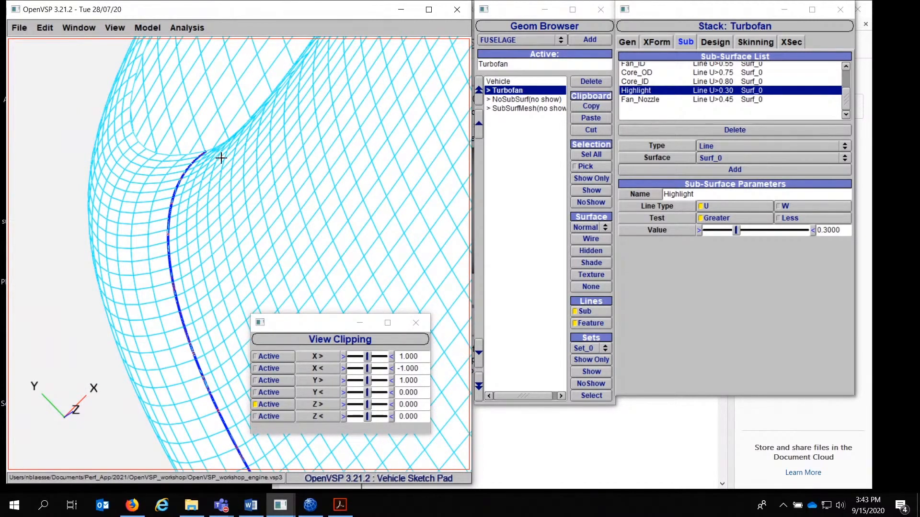
{"action": "scroll", "coordinate": [222, 147], "scroll_direction": "down", "scroll_amount": 3}
{"action": "left_click_drag", "start_coordinate": [222, 148], "coordinate": [294, 148]}
{"action": "right_click_drag", "start_coordinate": [396, 97], "coordinate": [321, 154]}
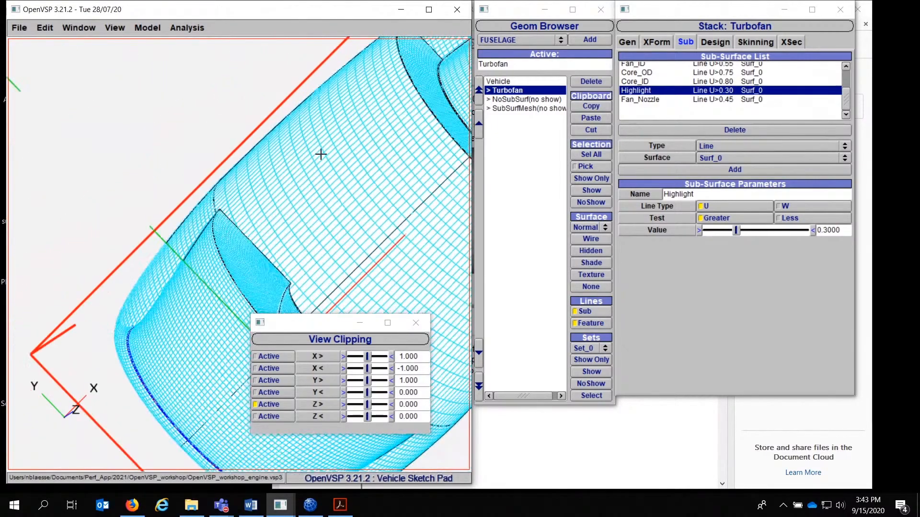
Advance to Turbofan cross section 7 and examine its ring on the outer nacelle.
{"action": "left_click", "coordinate": [790, 41]}
{"action": "left_click", "coordinate": [796, 66]}
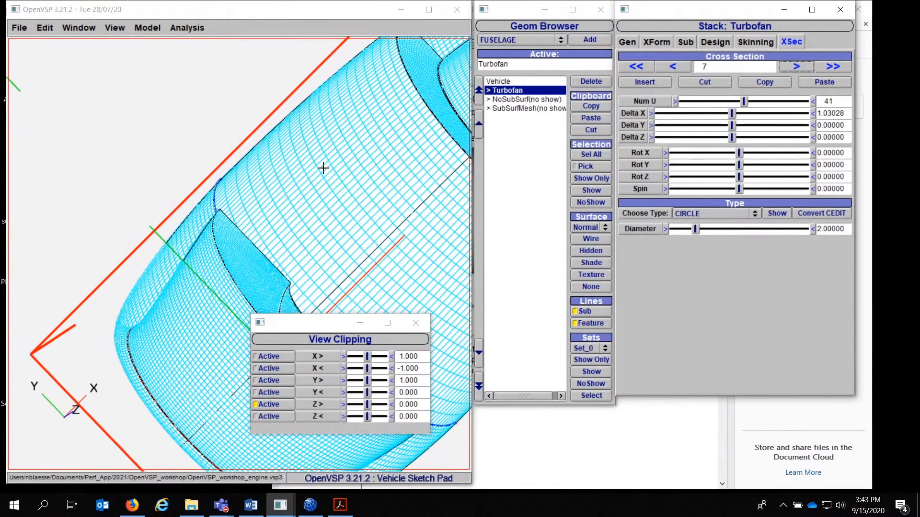
{"action": "right_click_drag", "start_coordinate": [323, 168], "coordinate": [211, 246]}
{"action": "left_click_drag", "start_coordinate": [211, 247], "coordinate": [98, 243]}
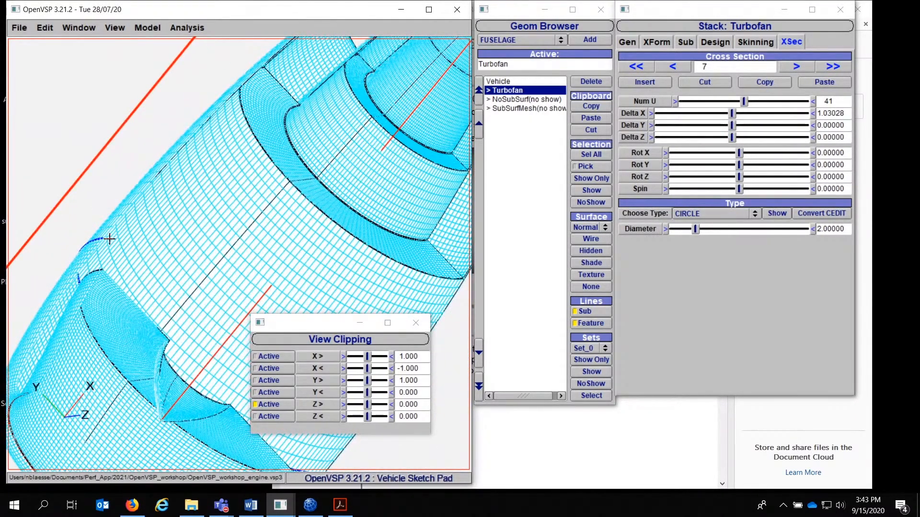
Advance to Turbofan cross section 8 and examine the fan nozzle's trailing edge up close.
{"action": "right_click_drag", "start_coordinate": [226, 161], "coordinate": [133, 263]}
{"action": "right_click_drag", "start_coordinate": [44, 318], "coordinate": [92, 290]}
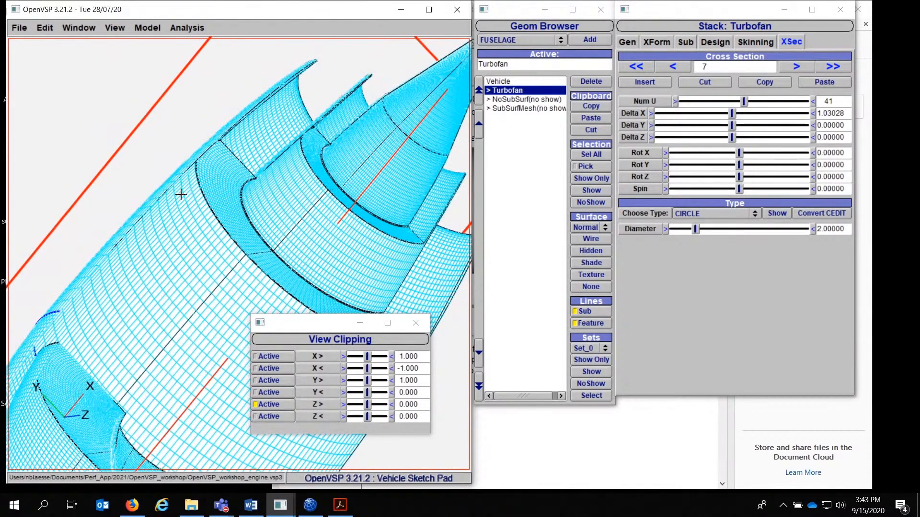
{"action": "scroll", "coordinate": [181, 194], "scroll_direction": "down", "scroll_amount": 3}
{"action": "left_click", "coordinate": [796, 66]}
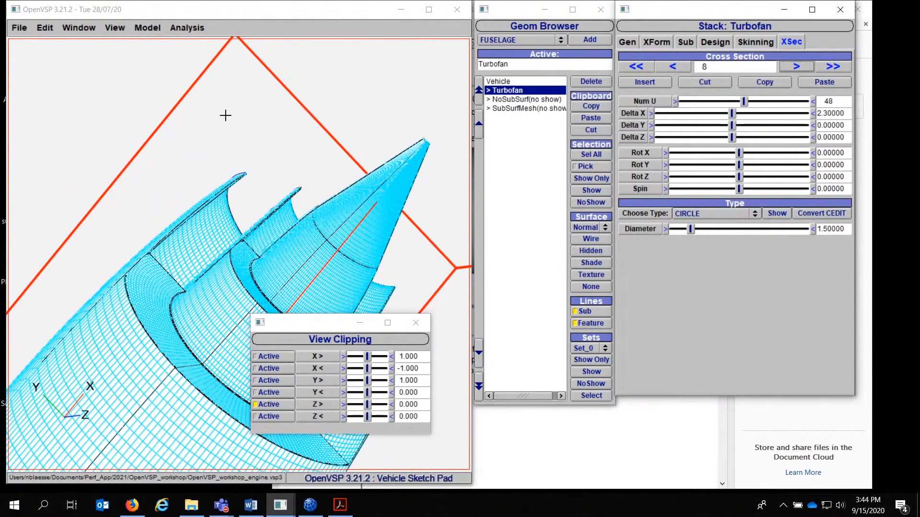
{"action": "scroll", "coordinate": [248, 88], "scroll_direction": "up", "scroll_amount": 10}
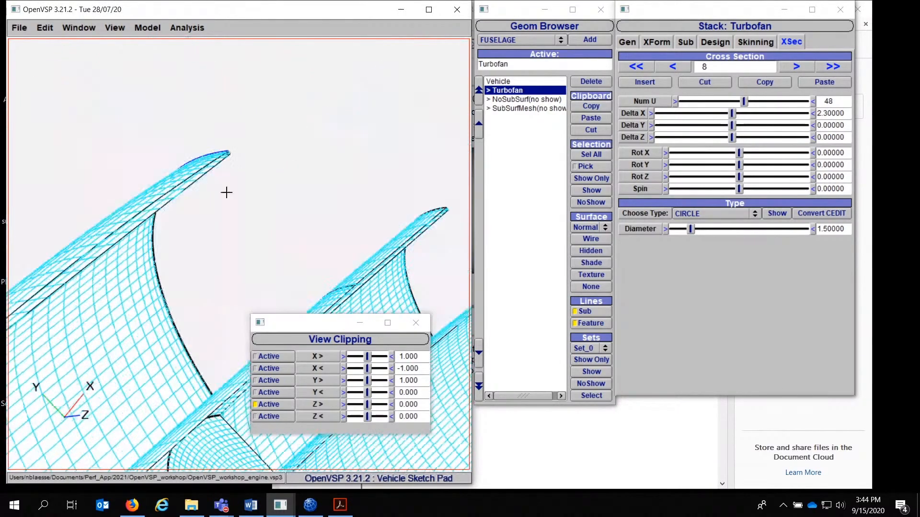
{"action": "right_click_drag", "start_coordinate": [245, 152], "coordinate": [237, 232]}
{"action": "scroll", "coordinate": [239, 151], "scroll_direction": "up", "scroll_amount": 5}
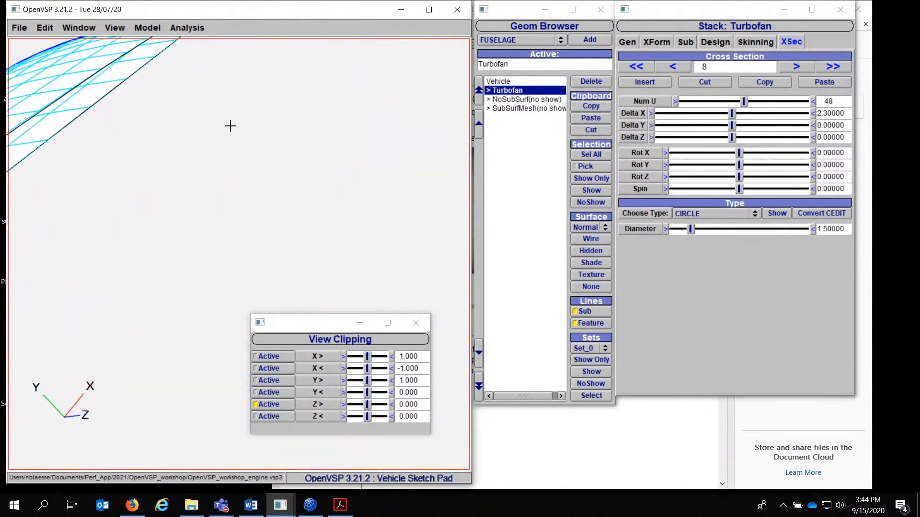
{"action": "right_click_drag", "start_coordinate": [223, 100], "coordinate": [218, 218]}
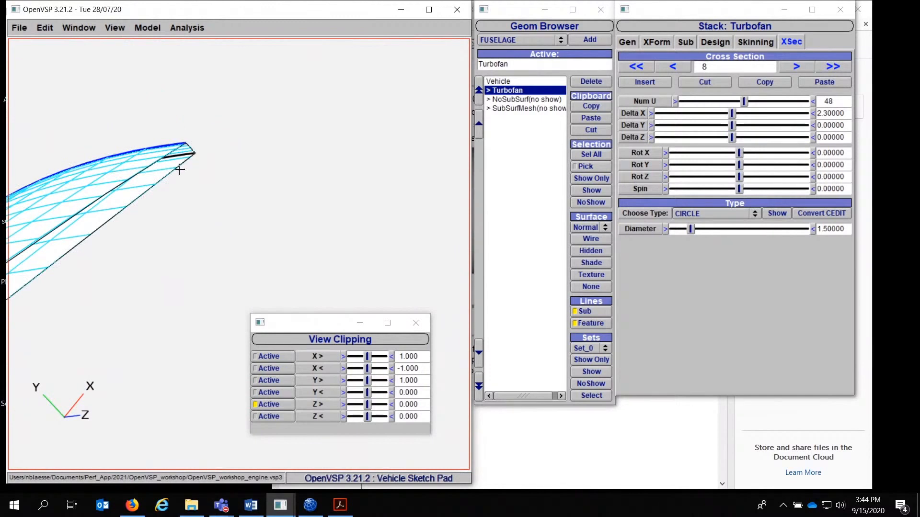
Advance to Turbofan cross section 9 and examine its ring at the inner edge of the fan nozzle exit.
{"action": "mouse_move", "coordinate": [192, 160]}
{"action": "left_mouse_down"}
{"action": "mouse_move", "coordinate": [197, 199]}
{"action": "mouse_move", "coordinate": [255, 178]}
{"action": "mouse_move", "coordinate": [236, 205]}
{"action": "left_mouse_up"}
{"action": "left_click", "coordinate": [795, 66]}
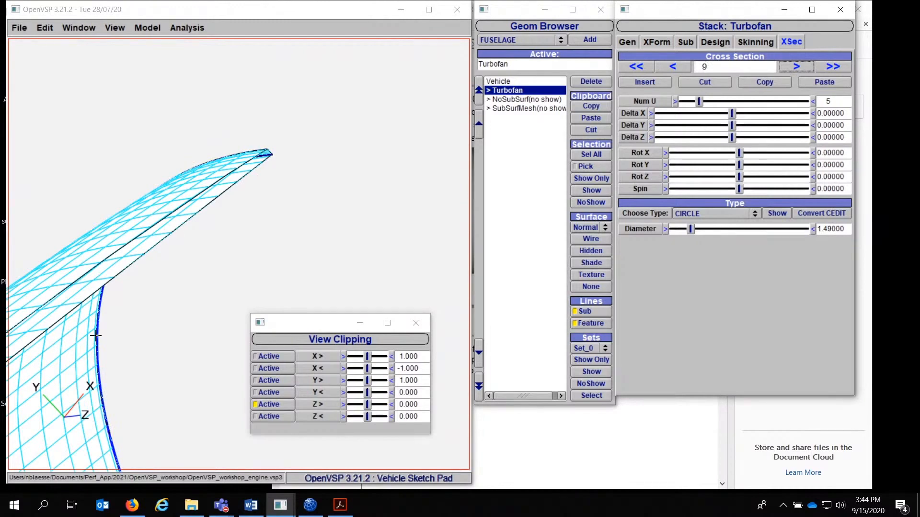
{"action": "right_click_drag", "start_coordinate": [111, 383], "coordinate": [208, 249]}
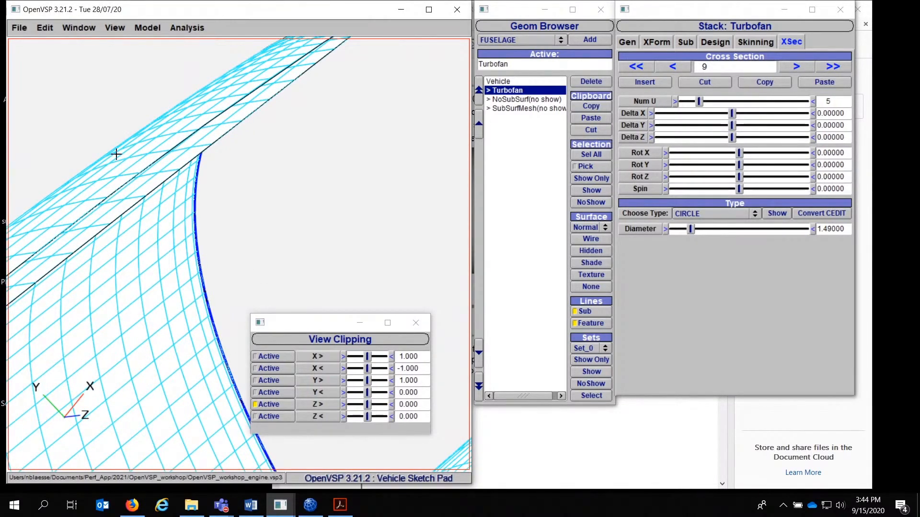
{"action": "scroll", "coordinate": [212, 232], "scroll_direction": "down", "scroll_amount": 5}
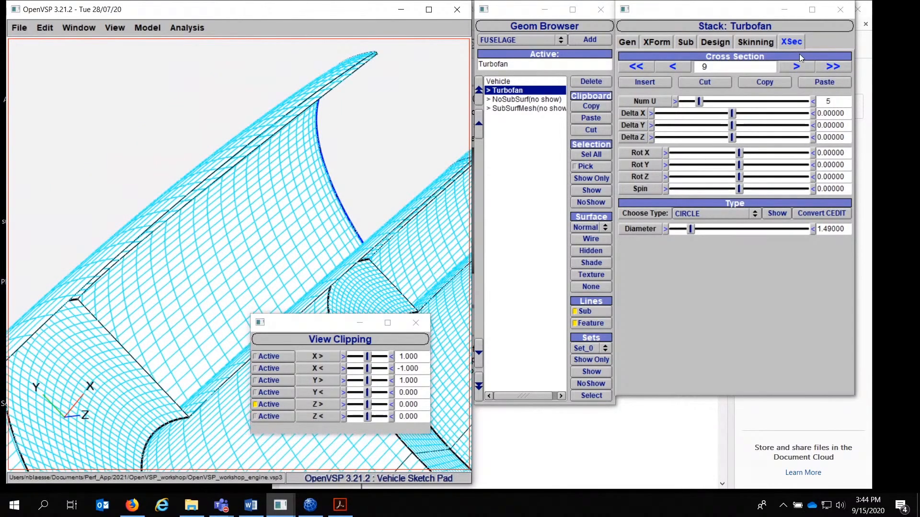
Advance to Turbofan cross section 10 and examine its ring at the outer edge of the fan exit face.
{"action": "left_click", "coordinate": [796, 66]}
{"action": "scroll", "coordinate": [257, 214], "scroll_direction": "up", "scroll_amount": 3}
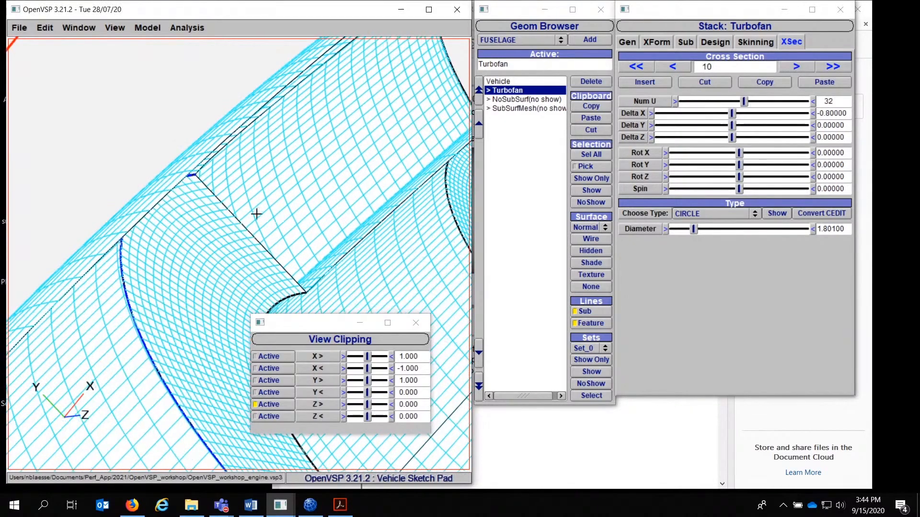
{"action": "scroll", "coordinate": [236, 181], "scroll_direction": "down", "scroll_amount": 5}
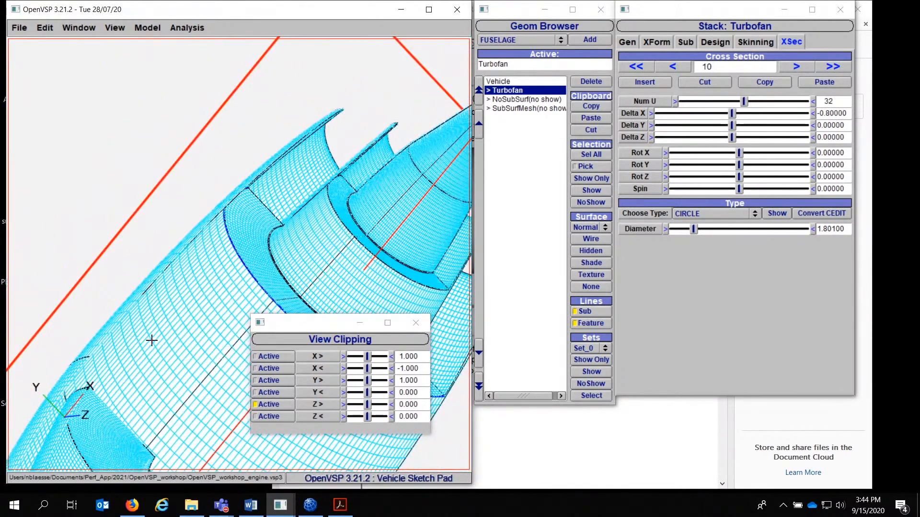
{"action": "right_click_drag", "start_coordinate": [164, 334], "coordinate": [232, 226]}
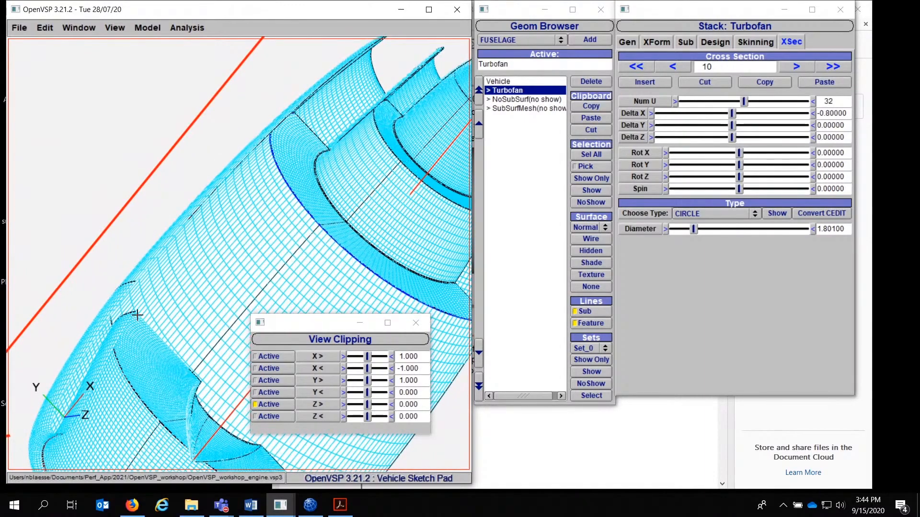
{"action": "scroll", "coordinate": [254, 204], "scroll_direction": "up", "scroll_amount": 5}
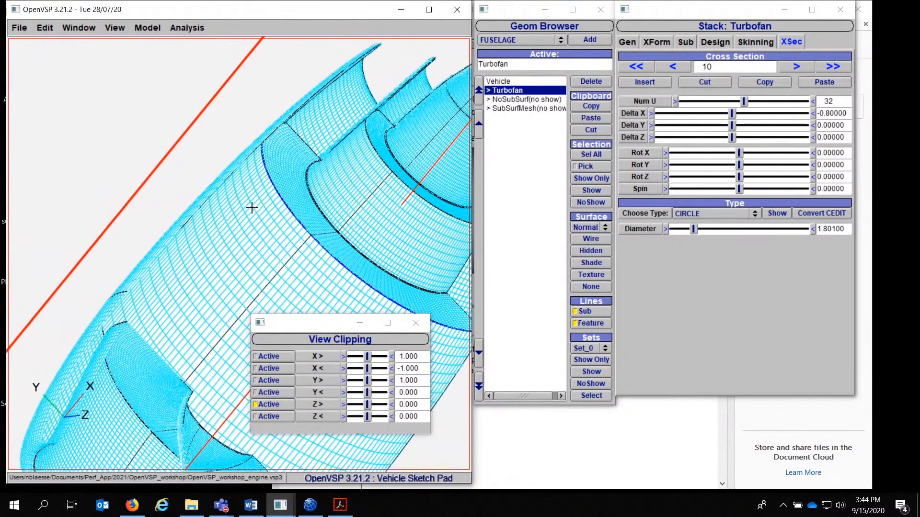
{"action": "scroll", "coordinate": [225, 284], "scroll_direction": "up", "scroll_amount": 2}
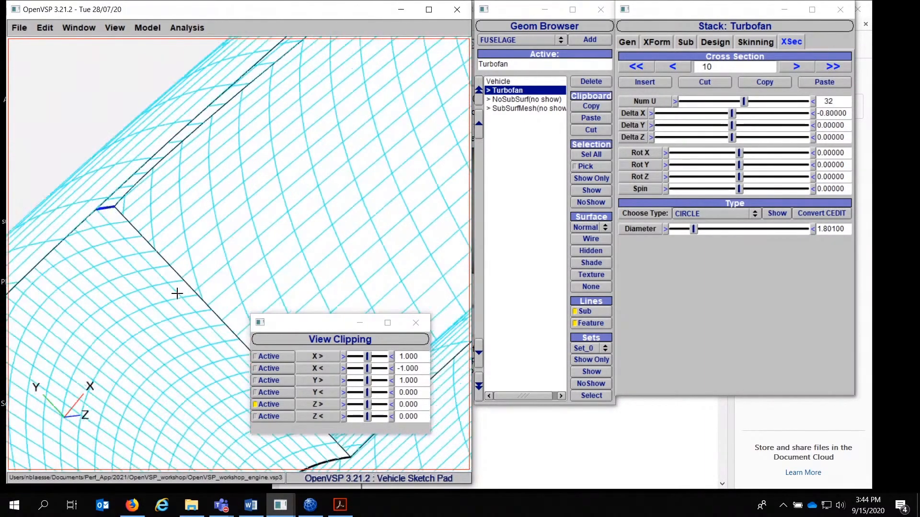
{"action": "scroll", "coordinate": [195, 335], "scroll_direction": "up", "scroll_amount": 2}
{"action": "scroll", "coordinate": [202, 264], "scroll_direction": "down", "scroll_amount": 5}
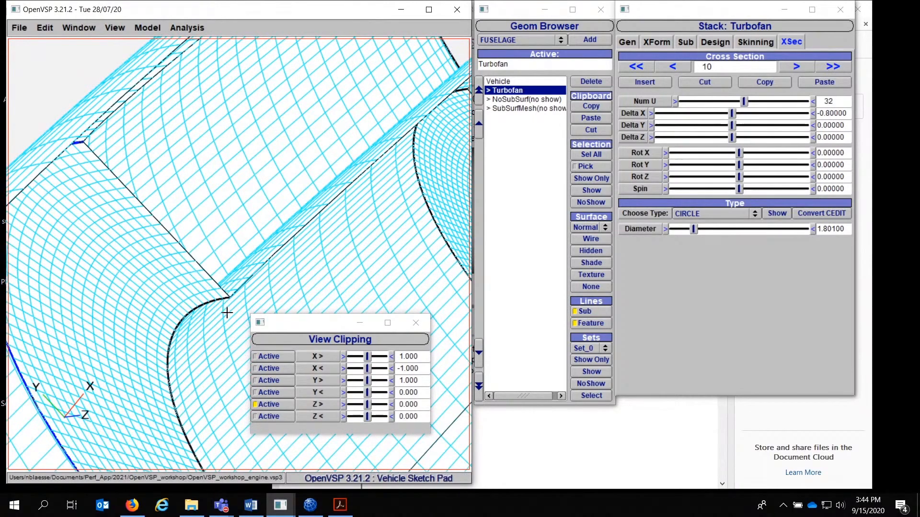
{"action": "right_click_drag", "start_coordinate": [284, 205], "coordinate": [281, 206]}
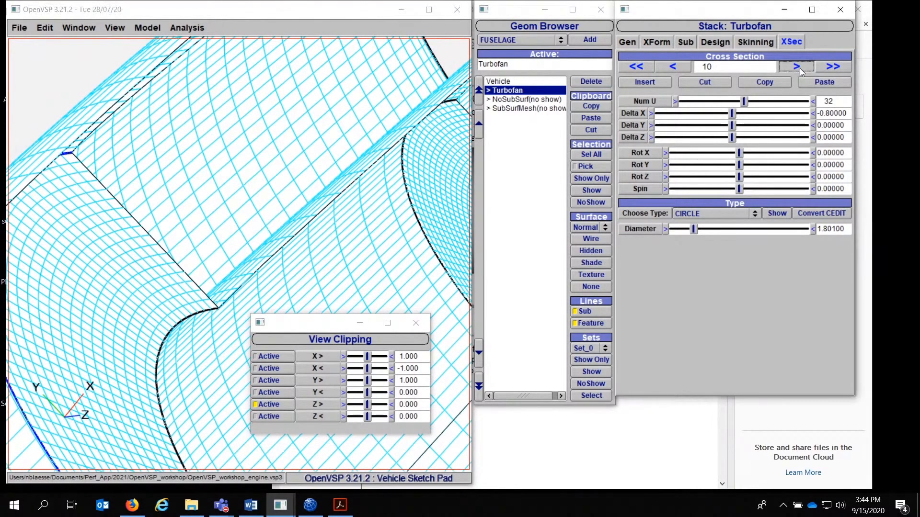
Advance to Turbofan cross section 11 and examine its ring at the inner edge of the fan exit face.
{"action": "left_click", "coordinate": [797, 67]}
{"action": "right_click_drag", "start_coordinate": [279, 187], "coordinate": [275, 231]}
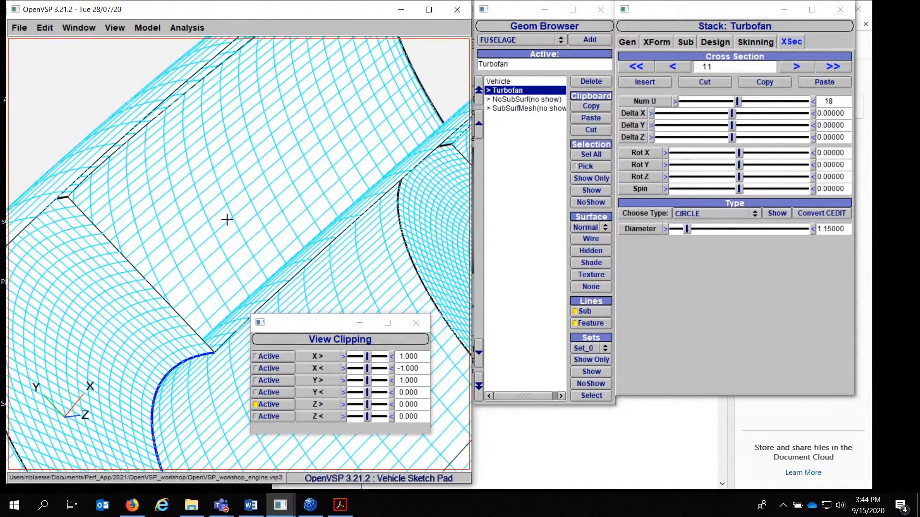
{"action": "right_click_drag", "start_coordinate": [233, 228], "coordinate": [174, 294]}
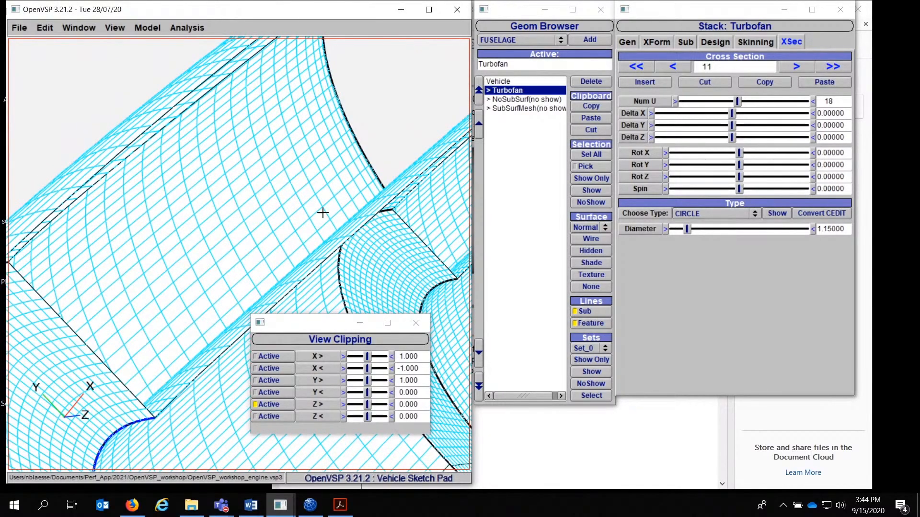
{"action": "right_click_drag", "start_coordinate": [386, 181], "coordinate": [269, 176]}
Advance to Turbofan cross section 12 and examine its ring on the core cowl, dismissing the meeting reminder.
{"action": "left_click", "coordinate": [797, 67]}
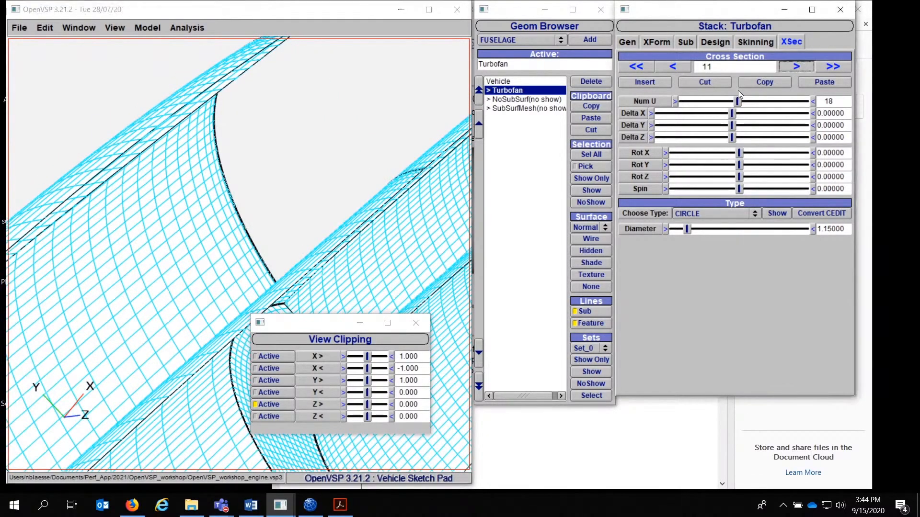
{"action": "left_click_drag", "start_coordinate": [237, 171], "coordinate": [255, 191]}
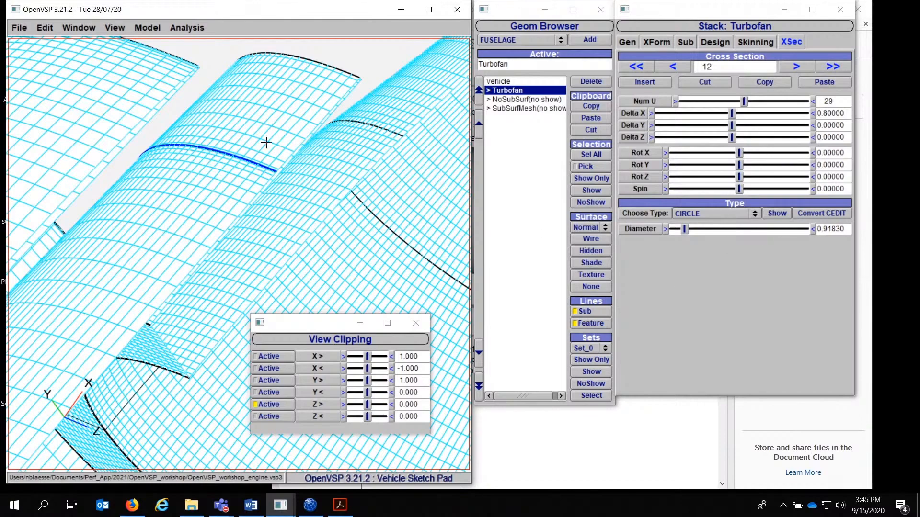
{"action": "left_click_drag", "start_coordinate": [266, 144], "coordinate": [232, 119]}
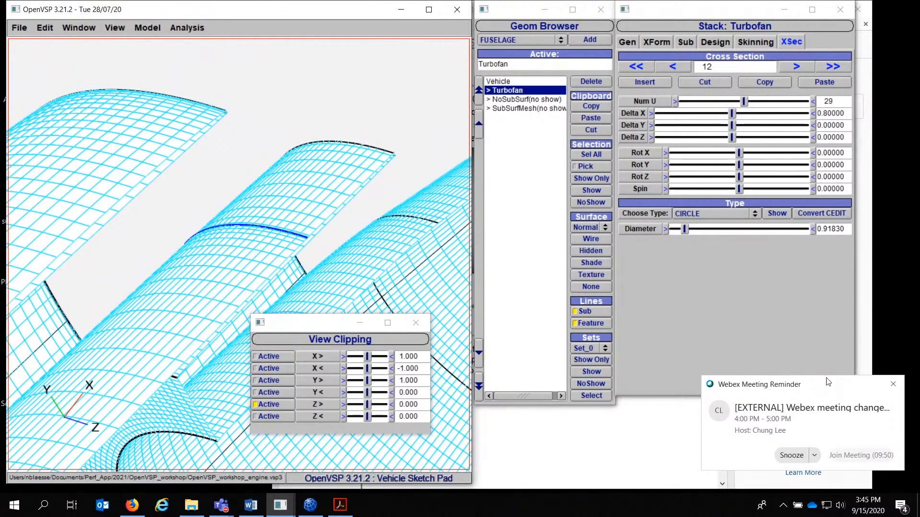
{"action": "left_click", "coordinate": [893, 385]}
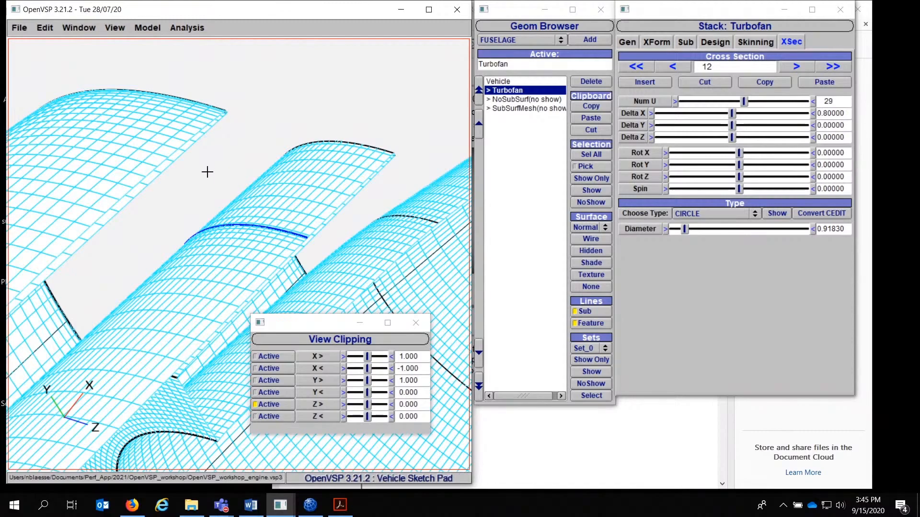
{"action": "scroll", "coordinate": [209, 170], "scroll_direction": "down", "scroll_amount": 8}
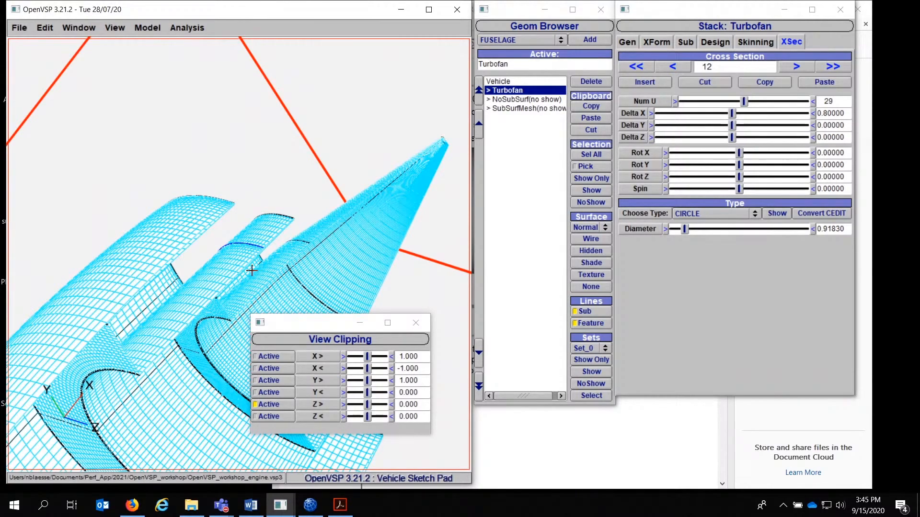
{"action": "left_click_drag", "start_coordinate": [251, 271], "coordinate": [167, 256]}
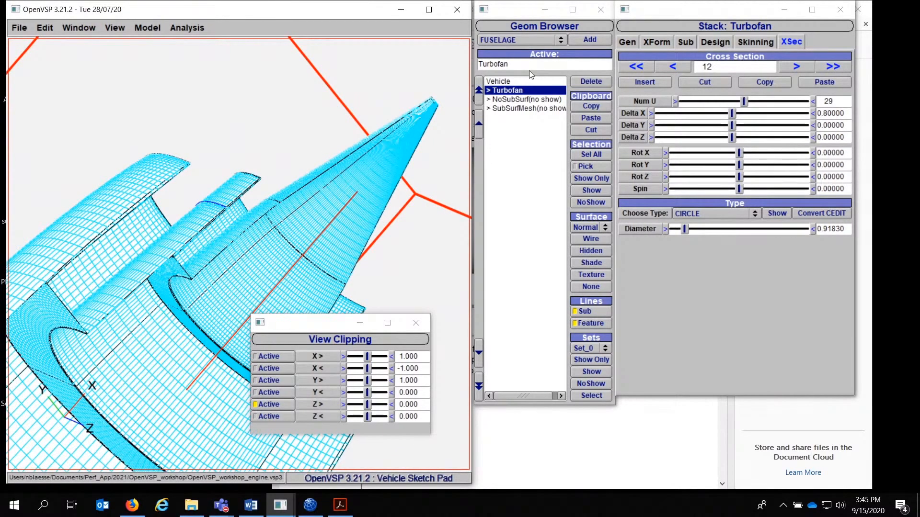
Step through Turbofan cross sections 13 to 17, following their rings from the core nozzle to the exhaust cone.
{"action": "left_click", "coordinate": [795, 66]}
{"action": "left_click", "coordinate": [796, 66]}
{"action": "left_click", "coordinate": [796, 66]}
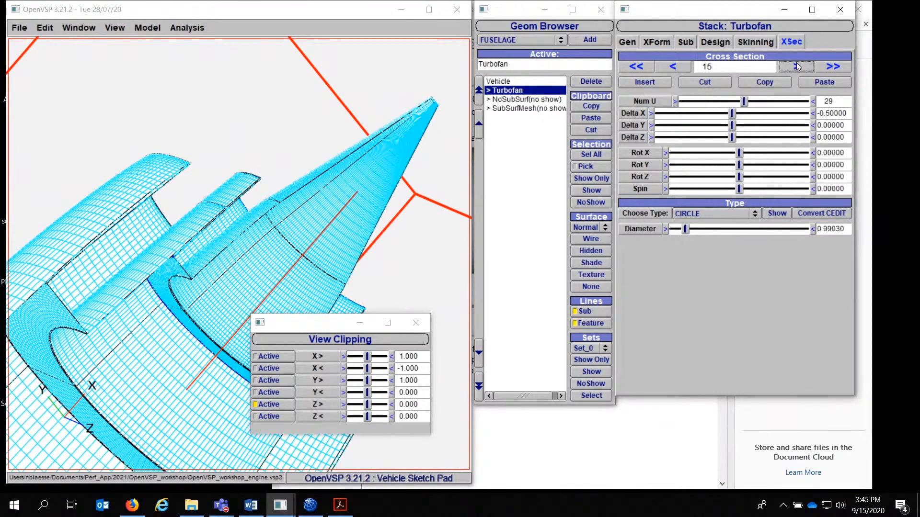
{"action": "left_click", "coordinate": [797, 63]}
{"action": "left_click", "coordinate": [797, 63]}
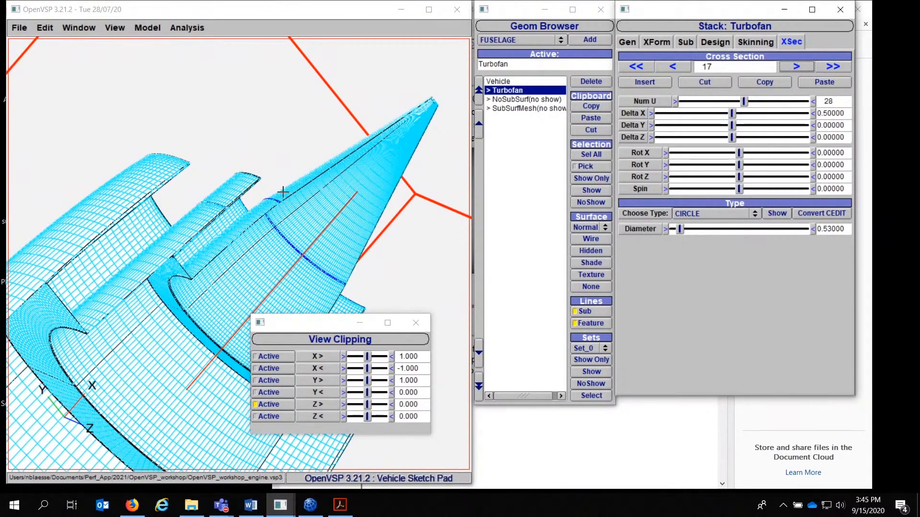
Advance to Turbofan cross section 18 at the exhaust cone's tip, and look over the engine back to the inlet.
{"action": "left_click", "coordinate": [796, 66]}
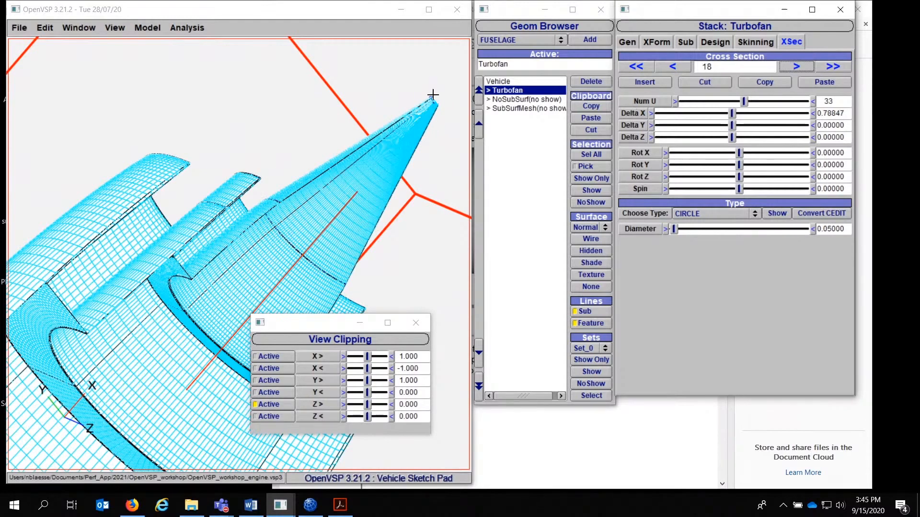
{"action": "scroll", "coordinate": [262, 251], "scroll_direction": "up", "scroll_amount": 6}
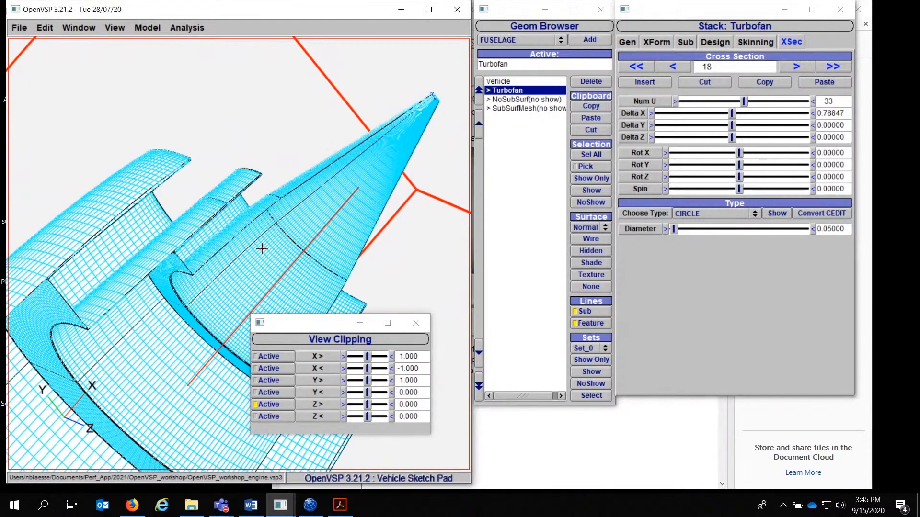
{"action": "right_click_drag", "start_coordinate": [211, 262], "coordinate": [304, 150]}
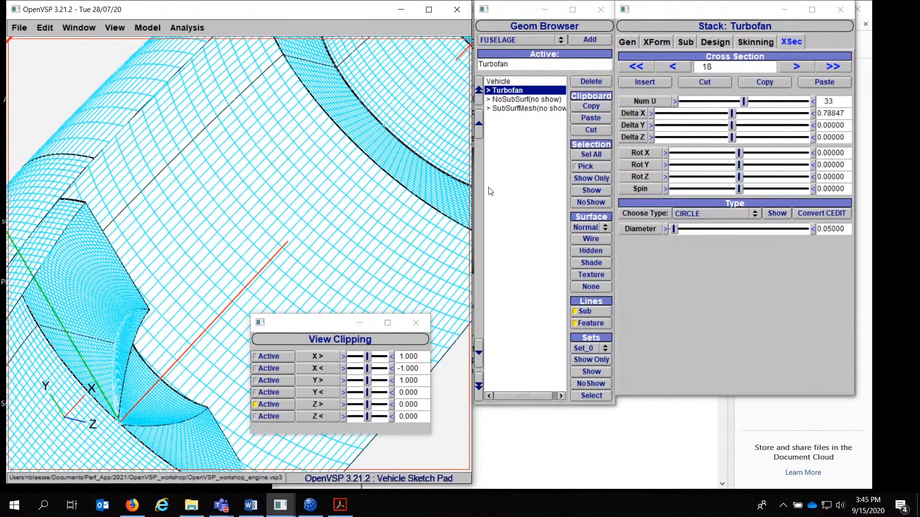
Select the SubSurfMesh component and show only that mesh.
{"action": "left_click", "coordinate": [147, 28]}
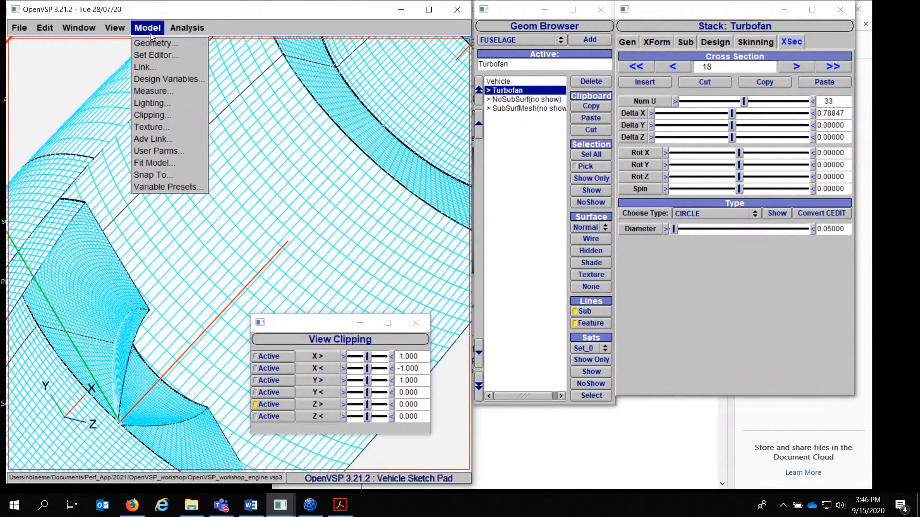
{"action": "mouse_move", "coordinate": [186, 27]}
{"action": "left_click", "coordinate": [542, 108]}
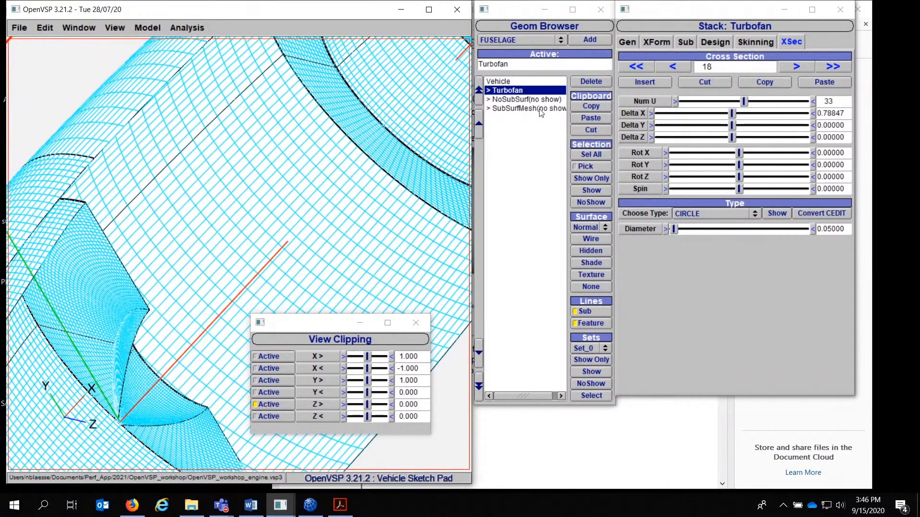
{"action": "left_click", "coordinate": [540, 107]}
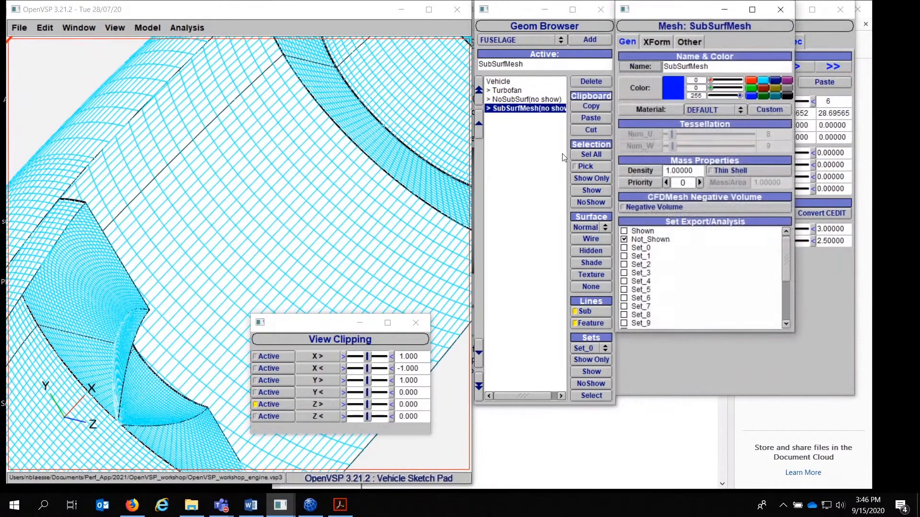
{"action": "left_click", "coordinate": [596, 180]}
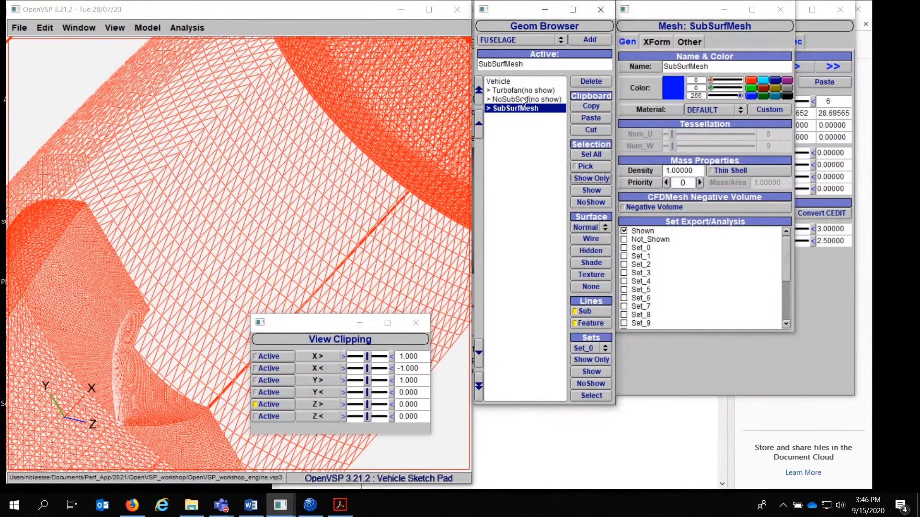
Show only the NoSubSurf mesh and examine its triangulation across the sectioned engine.
{"action": "left_click", "coordinate": [523, 99]}
{"action": "left_click", "coordinate": [598, 182]}
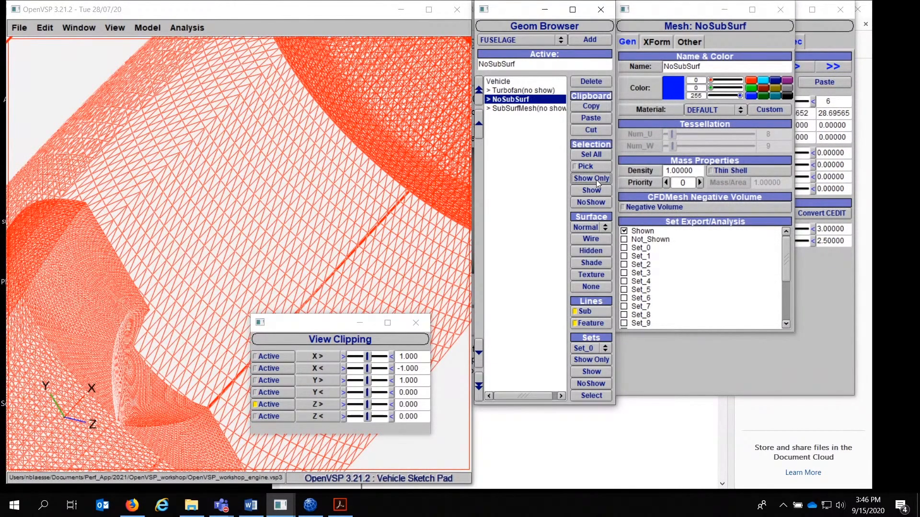
{"action": "left_click", "coordinate": [527, 109]}
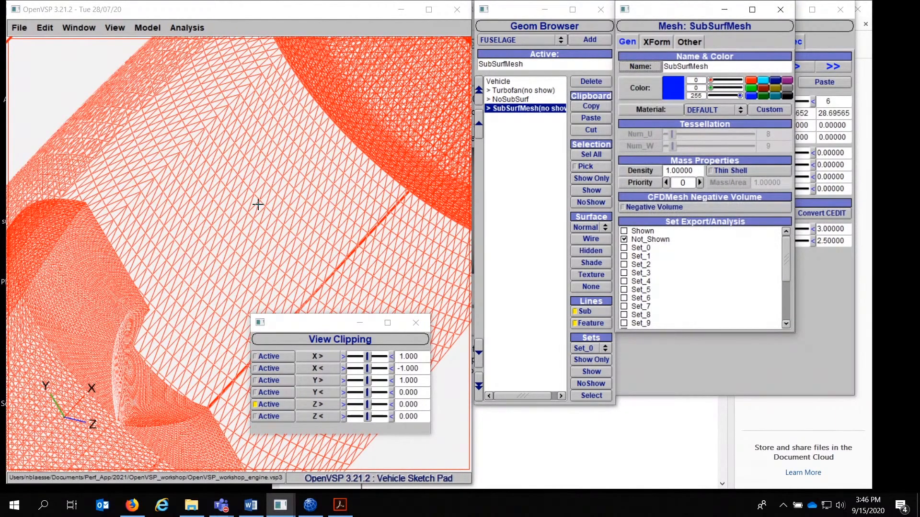
{"action": "left_click_drag", "start_coordinate": [258, 204], "coordinate": [239, 178]}
{"action": "scroll", "coordinate": [241, 177], "scroll_direction": "down", "scroll_amount": 5}
Run Comp Geom on the Shown set with Subsurfs enabled to mesh the NoSubSurf component, and close the results.
{"action": "left_click", "coordinate": [503, 92]}
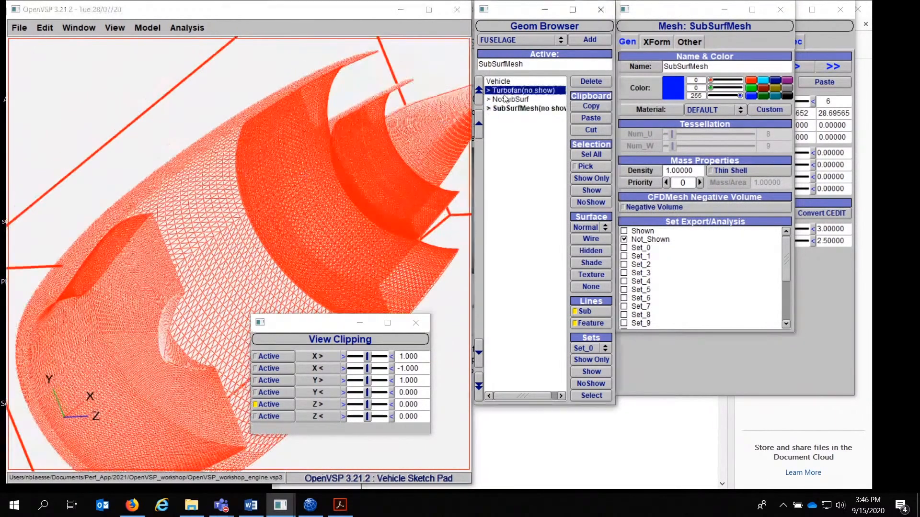
{"action": "left_click", "coordinate": [193, 42]}
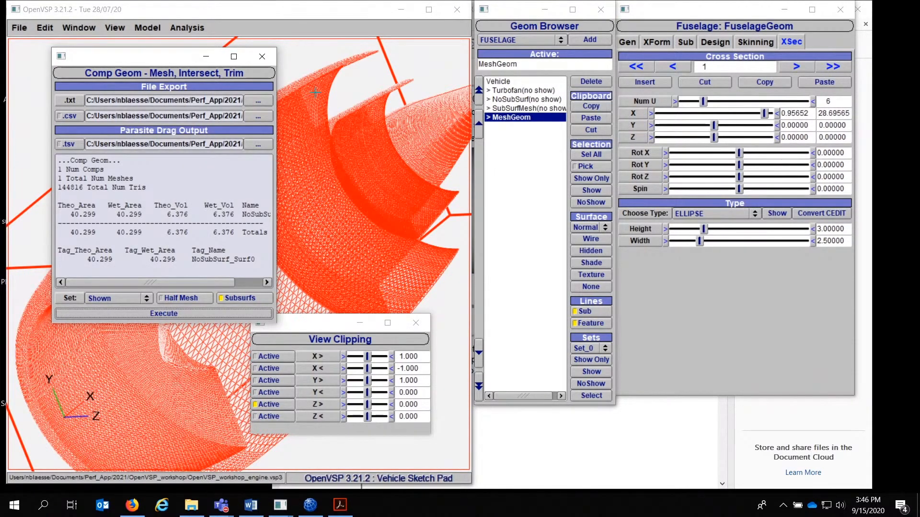
{"action": "left_click", "coordinate": [262, 56]}
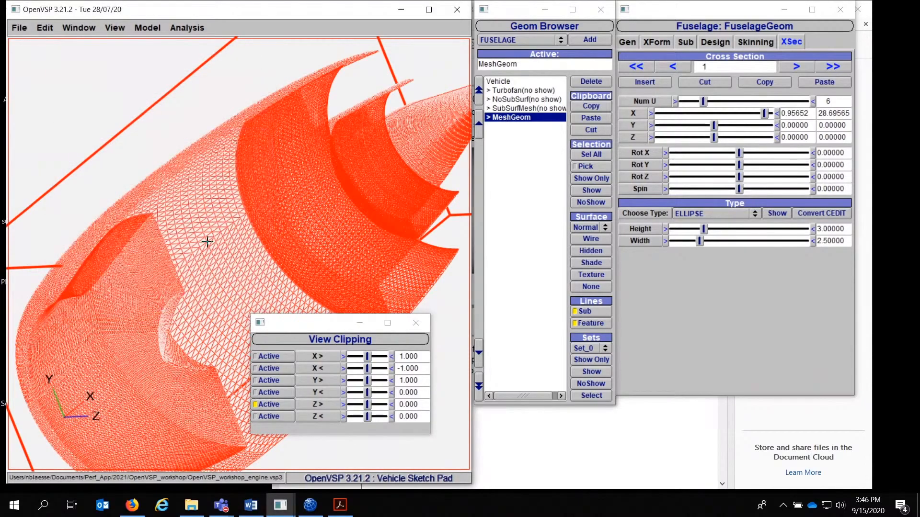
Look over the mesh generated without sub-surfaces across the sectioned engine, and delete the MeshGeom component.
{"action": "left_click_drag", "start_coordinate": [207, 242], "coordinate": [191, 231]}
{"action": "right_click_drag", "start_coordinate": [191, 230], "coordinate": [197, 174]}
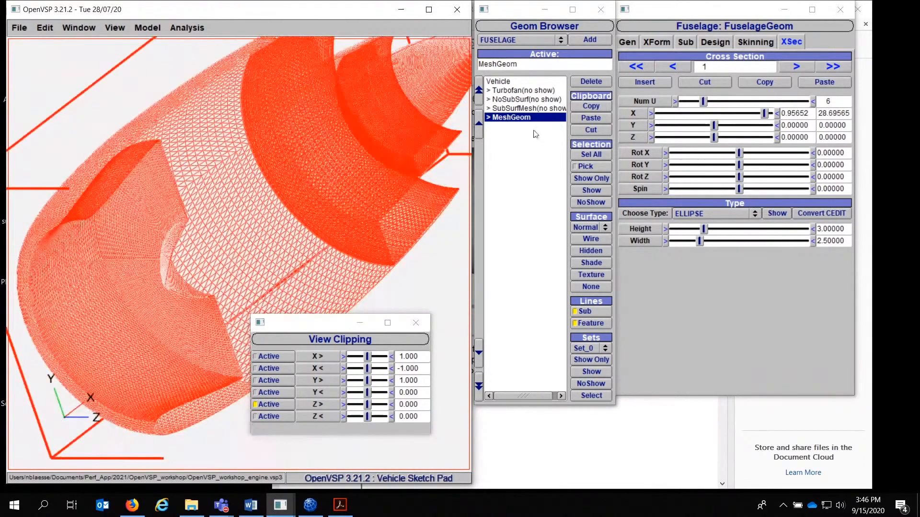
{"action": "left_click", "coordinate": [528, 111]}
{"action": "left_click", "coordinate": [519, 92]}
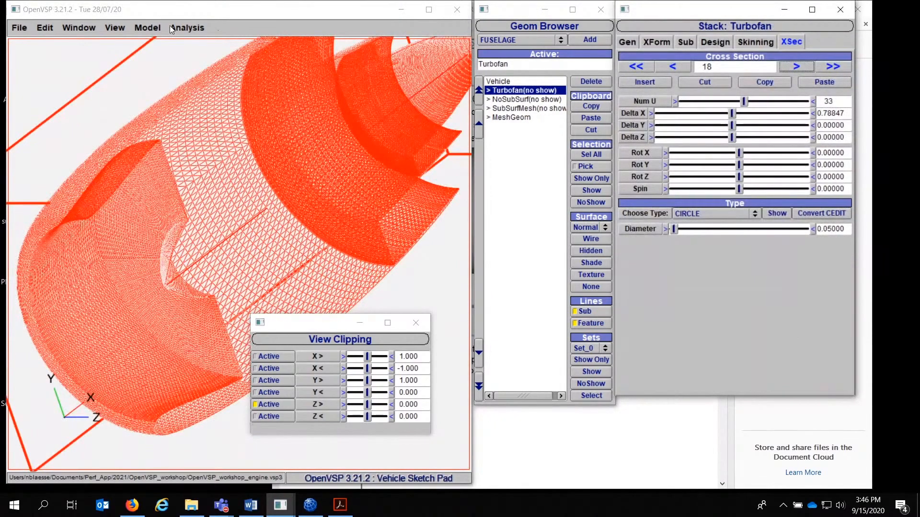
{"action": "left_click", "coordinate": [517, 117]}
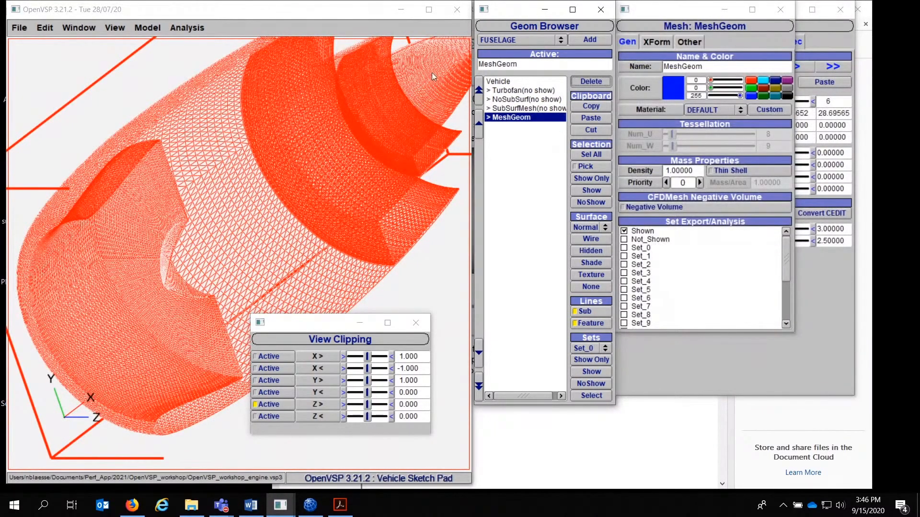
{"action": "key", "text": "Delete"}
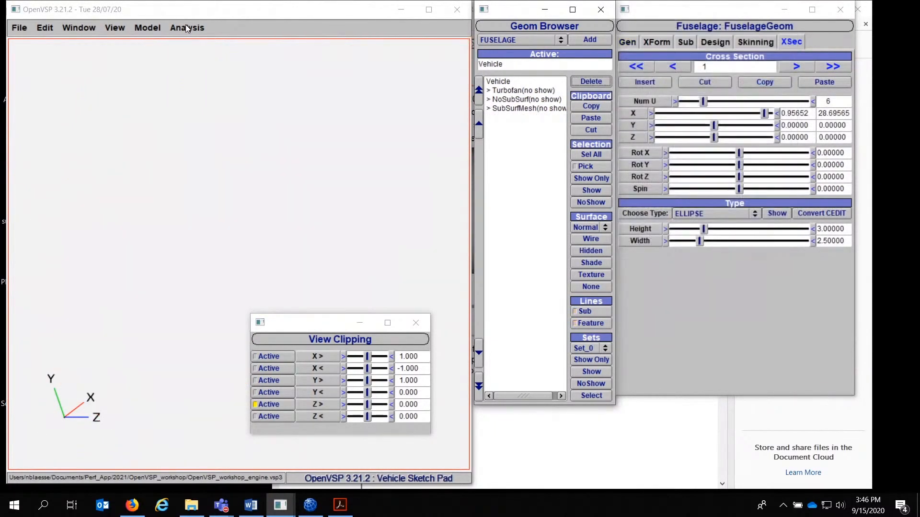
Show the Turbofan component and run Comp Geom on the Shown set with Subsurfs enabled.
{"action": "left_click", "coordinate": [508, 92]}
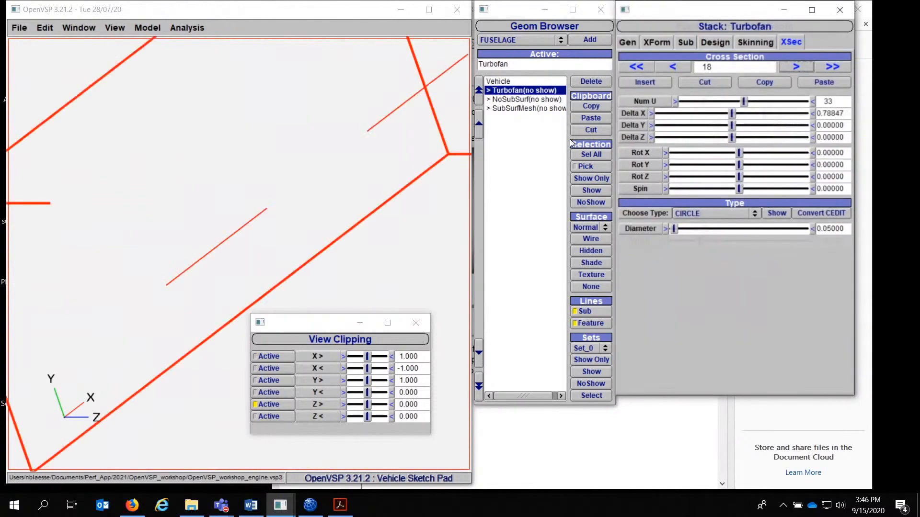
{"action": "left_click", "coordinate": [599, 190]}
{"action": "left_click", "coordinate": [187, 27]}
{"action": "left_click", "coordinate": [196, 39]}
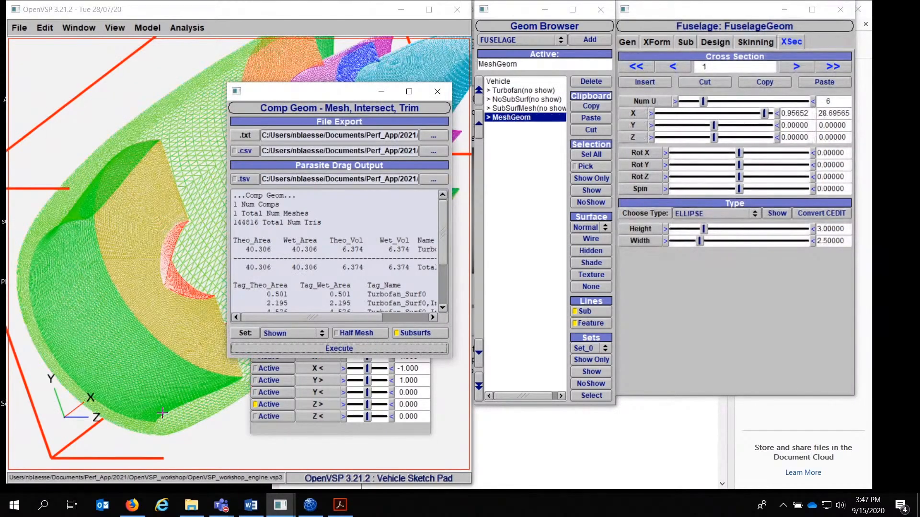
Move the Comp Geom results clear of the engine and examine the coloured sub-surface regions from inlet to exhaust cone.
{"action": "right_click_drag", "start_coordinate": [204, 168], "coordinate": [178, 188]}
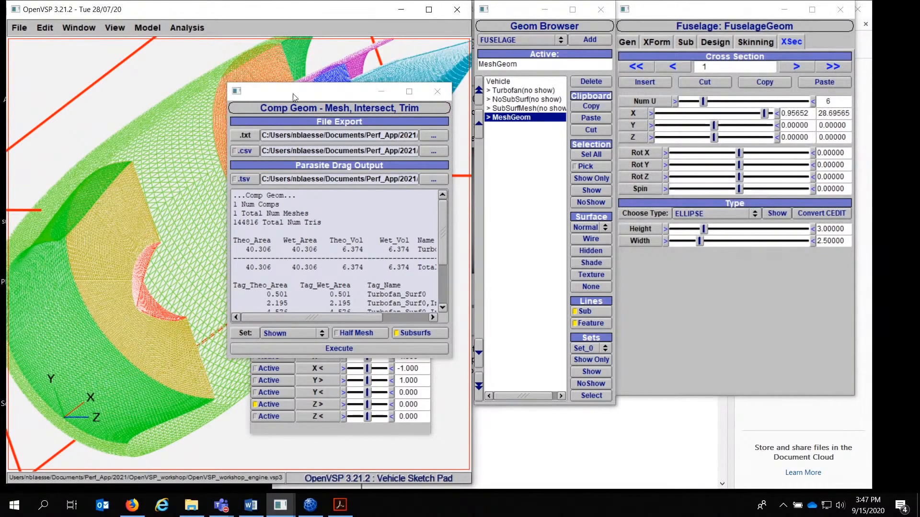
{"action": "left_click_drag", "start_coordinate": [294, 97], "coordinate": [488, 171]}
{"action": "left_click_drag", "start_coordinate": [151, 180], "coordinate": [215, 154]}
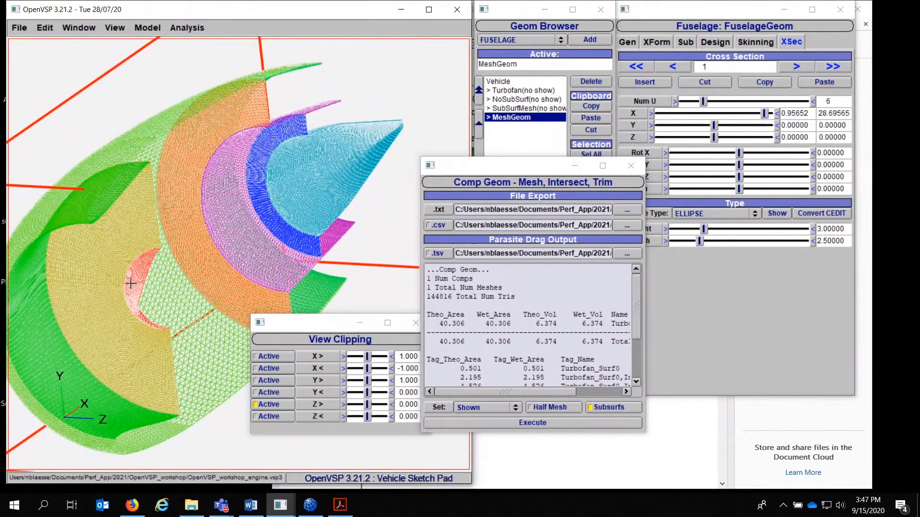
{"action": "mouse_move", "coordinate": [138, 311]}
{"action": "left_mouse_down"}
{"action": "mouse_move", "coordinate": [168, 317]}
{"action": "mouse_move", "coordinate": [135, 323]}
{"action": "mouse_move", "coordinate": [122, 304]}
{"action": "left_mouse_up"}
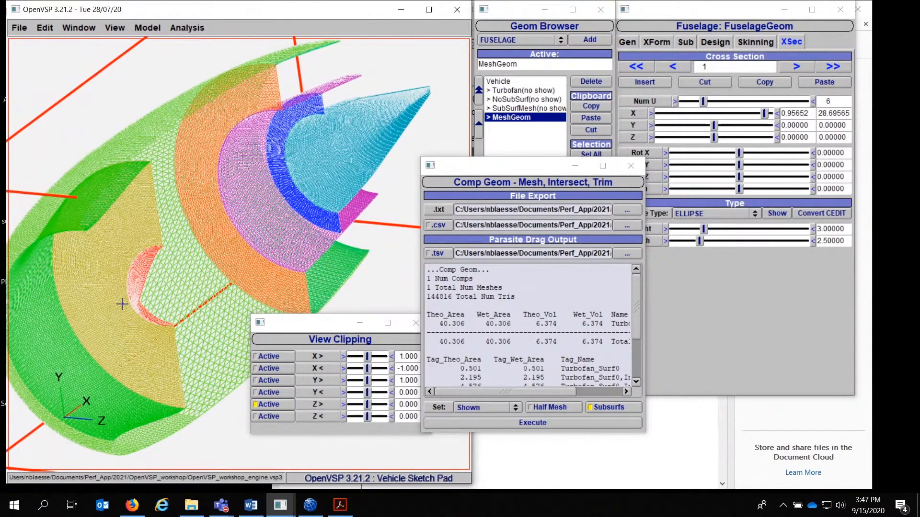
{"action": "left_click_drag", "start_coordinate": [147, 272], "coordinate": [165, 267]}
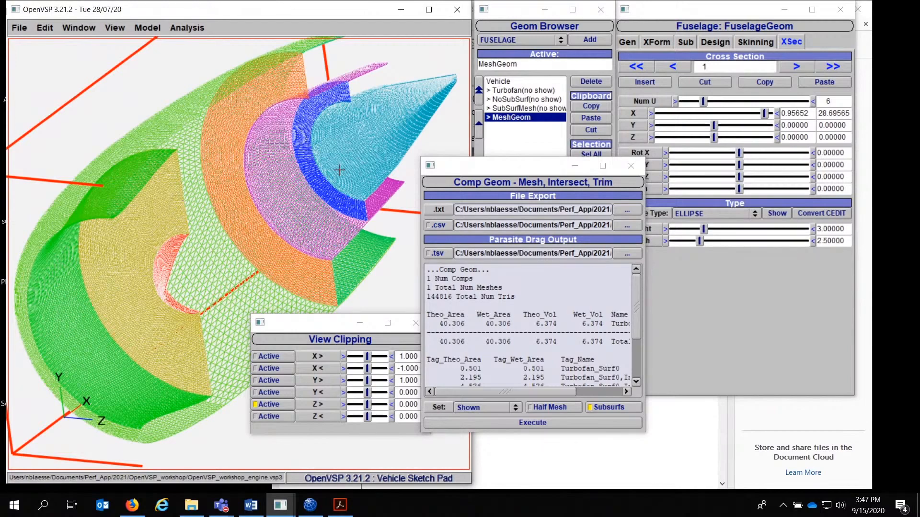
Isolate the NoSubSurf mesh again to compare it with the tagged sub-surface mesh.
{"action": "left_click", "coordinate": [515, 99]}
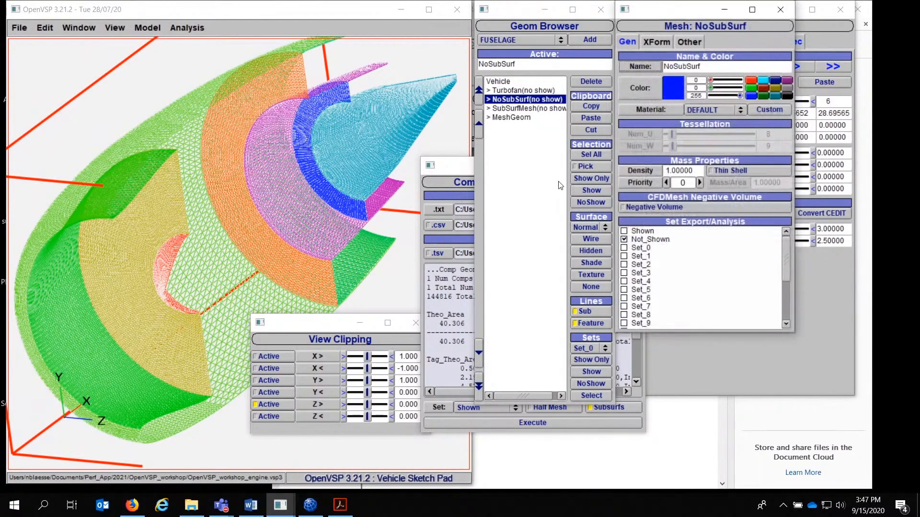
{"action": "left_click", "coordinate": [600, 179]}
{"action": "left_click_drag", "start_coordinate": [279, 239], "coordinate": [168, 138]}
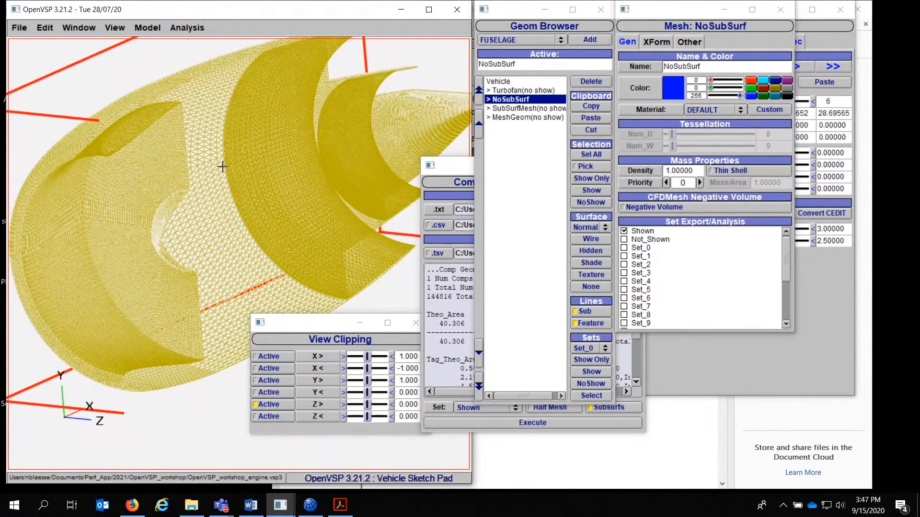
Export the Shown set as untrimmed IGES with length unit M, Split Surfaces and Split U/W-Const Sub-Surfaces enabled.
{"action": "left_click", "coordinate": [508, 90]}
{"action": "left_click", "coordinate": [19, 27]}
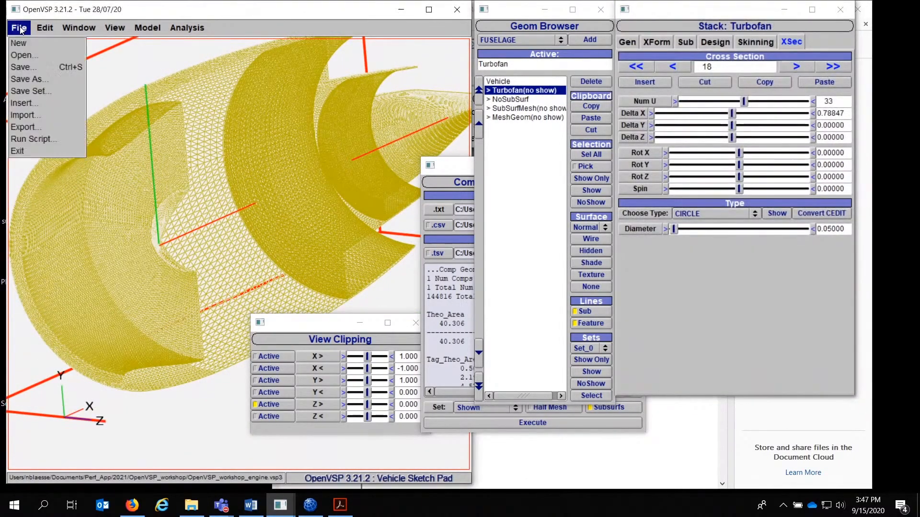
{"action": "left_click", "coordinate": [30, 128]}
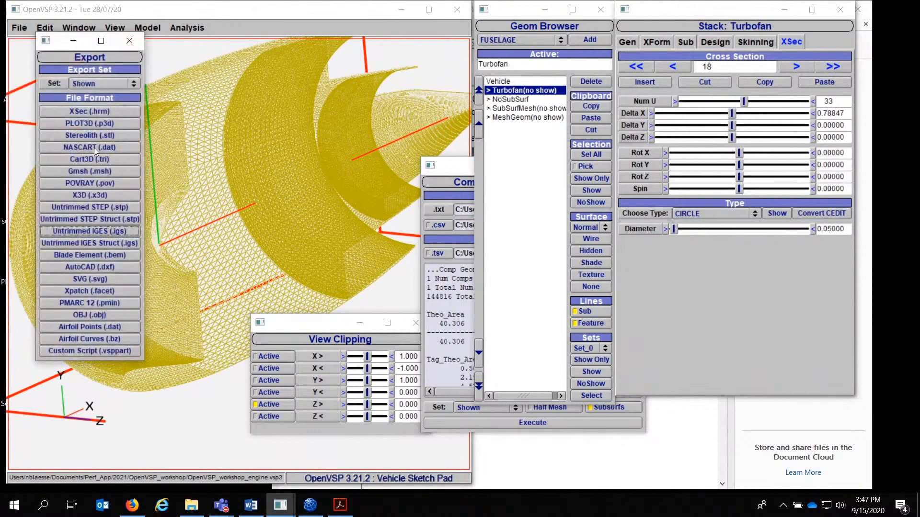
{"action": "left_click", "coordinate": [102, 231]}
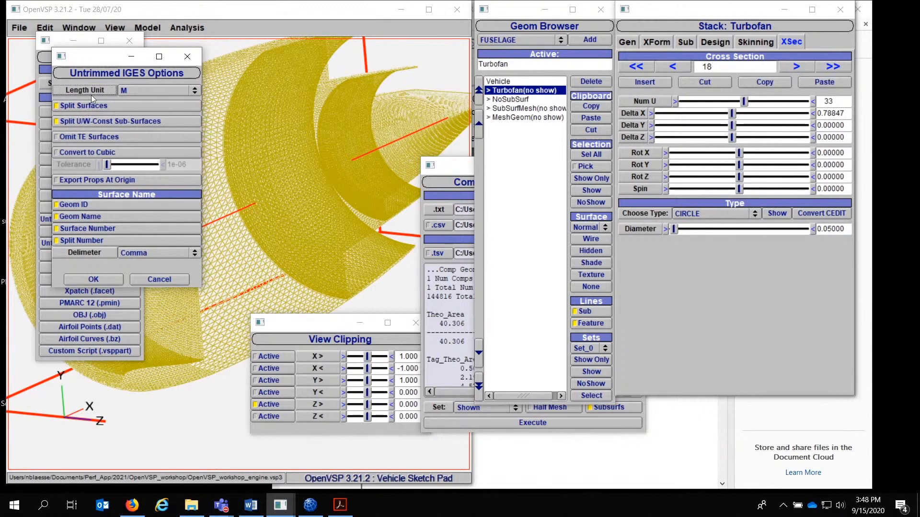
{"action": "left_click", "coordinate": [94, 280]}
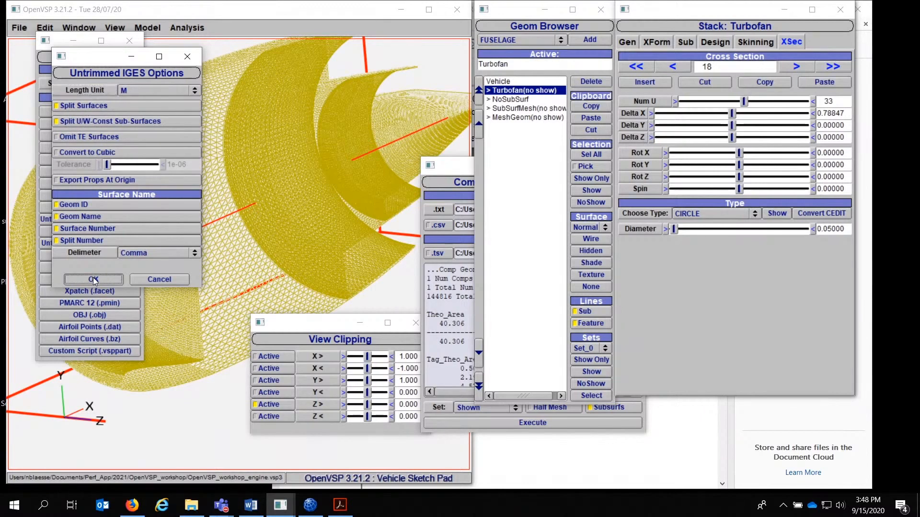
{"action": "left_click", "coordinate": [237, 246]}
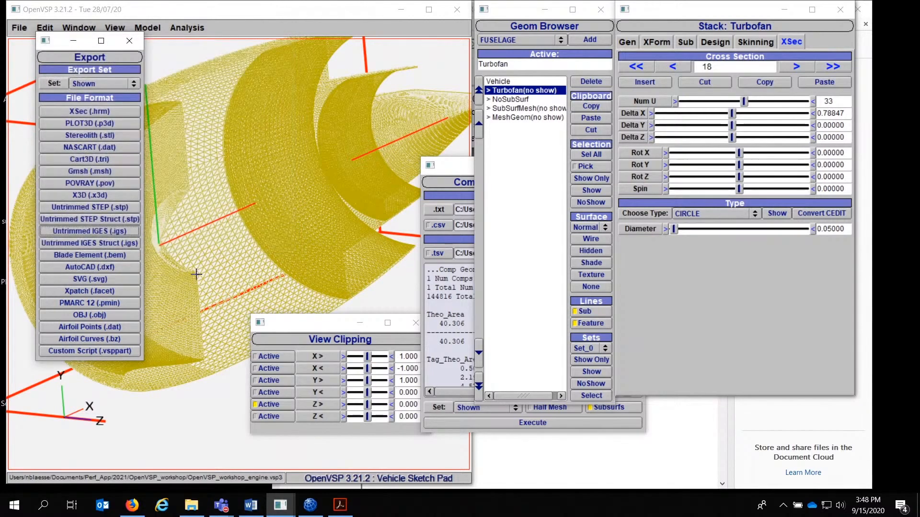
Switch to Pointwise and import vsp_workshop_iges.igs with units from the file, continuing despite entities that cannot be converted.
{"action": "left_click", "coordinate": [308, 508]}
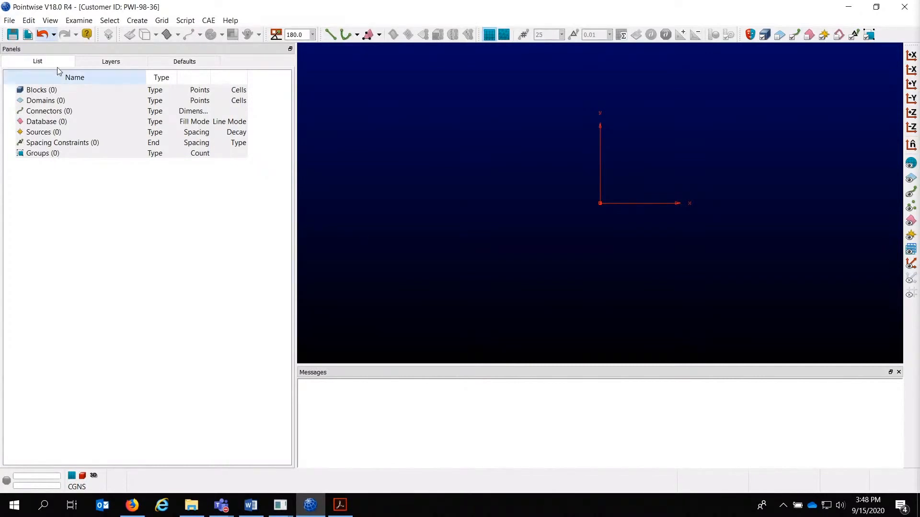
{"action": "left_click", "coordinate": [10, 21]}
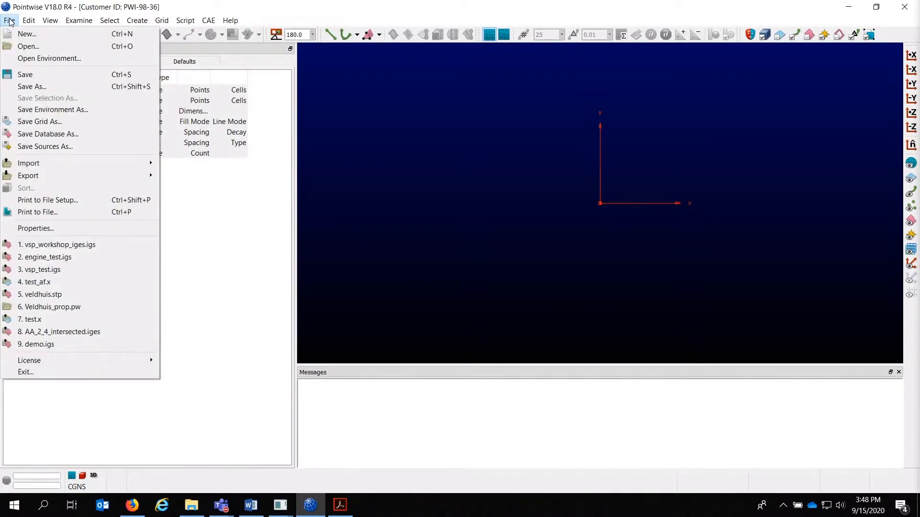
{"action": "left_click", "coordinate": [50, 244]}
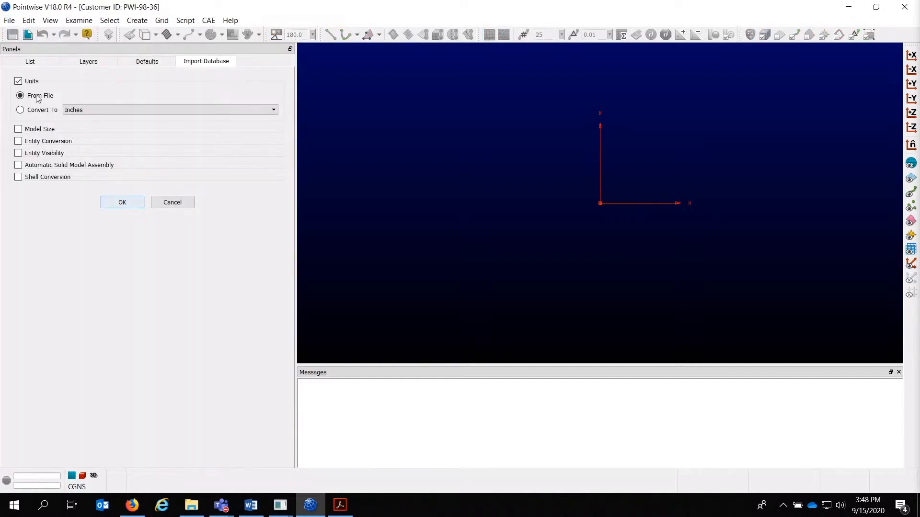
{"action": "left_click", "coordinate": [115, 207]}
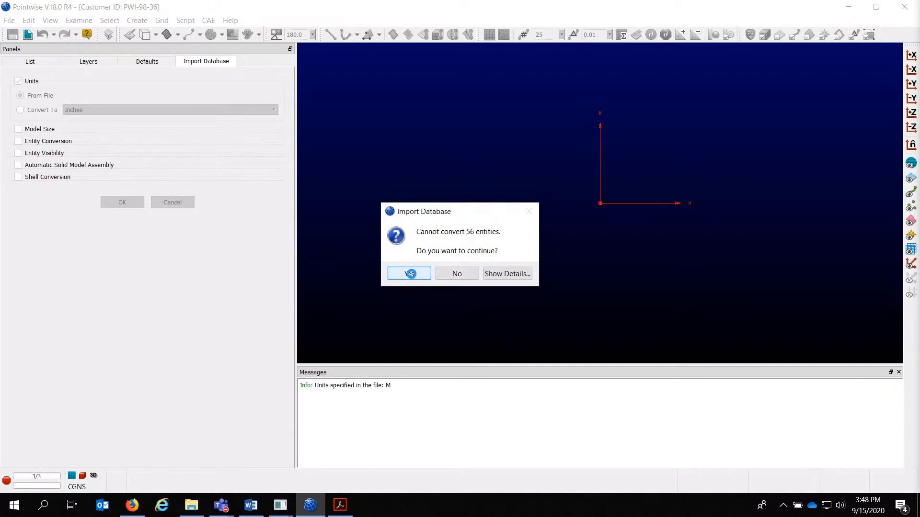
{"action": "left_click", "coordinate": [409, 273]}
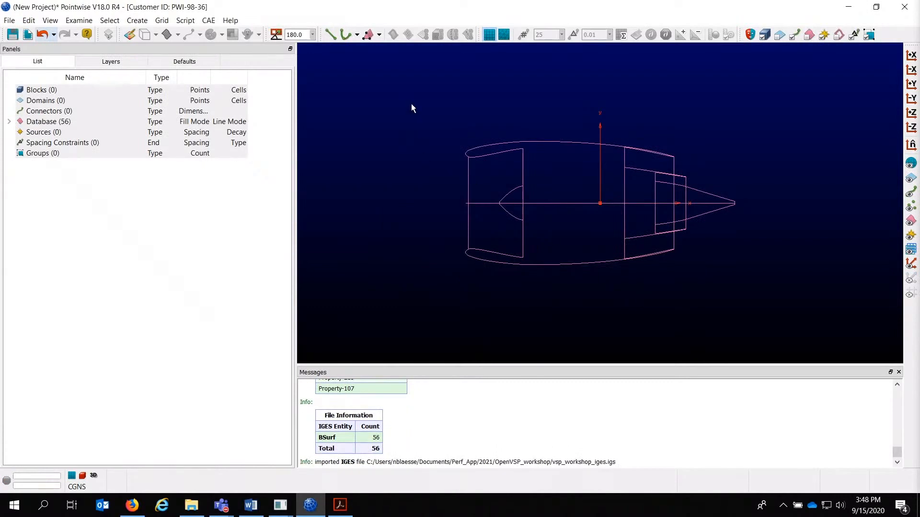
Select all imported engine surfaces, assemble them into a model, and review the resulting quilts and models in the Database list.
{"action": "left_click_drag", "start_coordinate": [412, 103], "coordinate": [805, 293]}
{"action": "left_click_drag", "start_coordinate": [448, 101], "coordinate": [763, 301]}
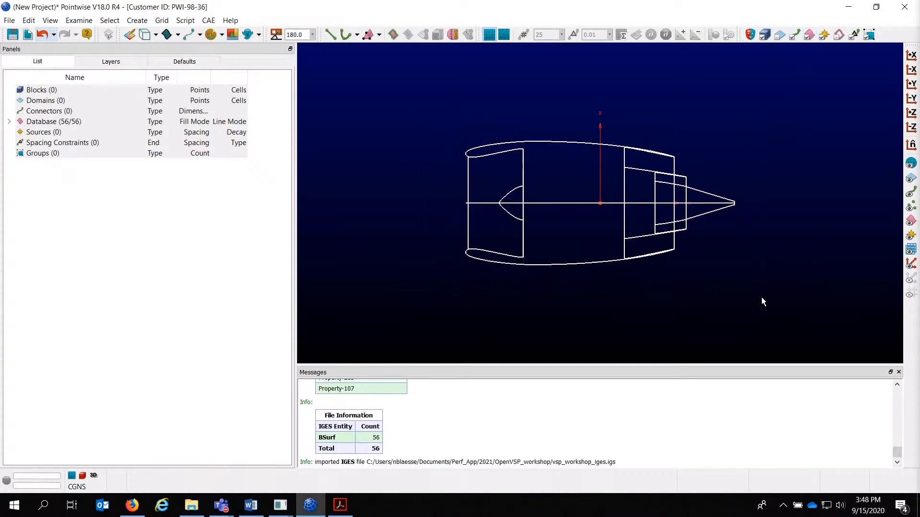
{"action": "left_click", "coordinate": [453, 35]}
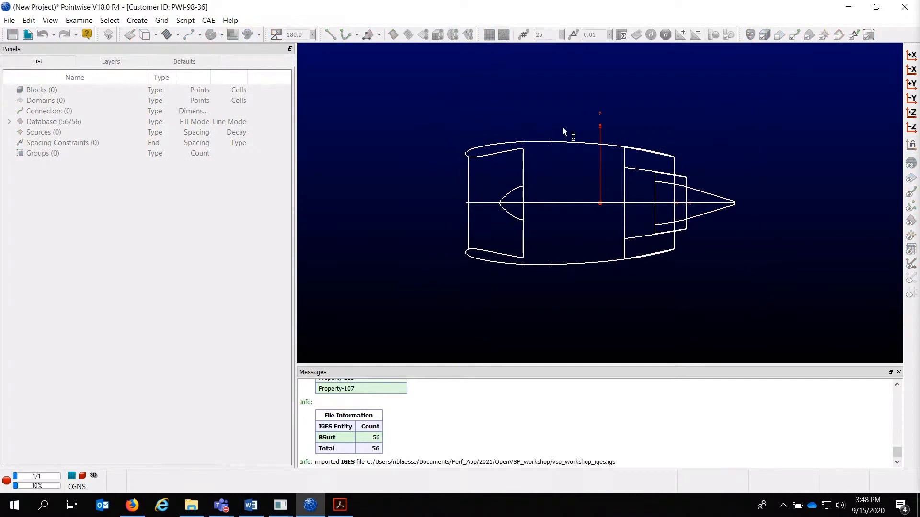
{"action": "left_click", "coordinate": [9, 121]}
{"action": "scroll", "coordinate": [116, 230], "scroll_direction": "down", "scroll_amount": 8}
{"action": "scroll", "coordinate": [116, 230], "scroll_direction": "down", "scroll_amount": 3}
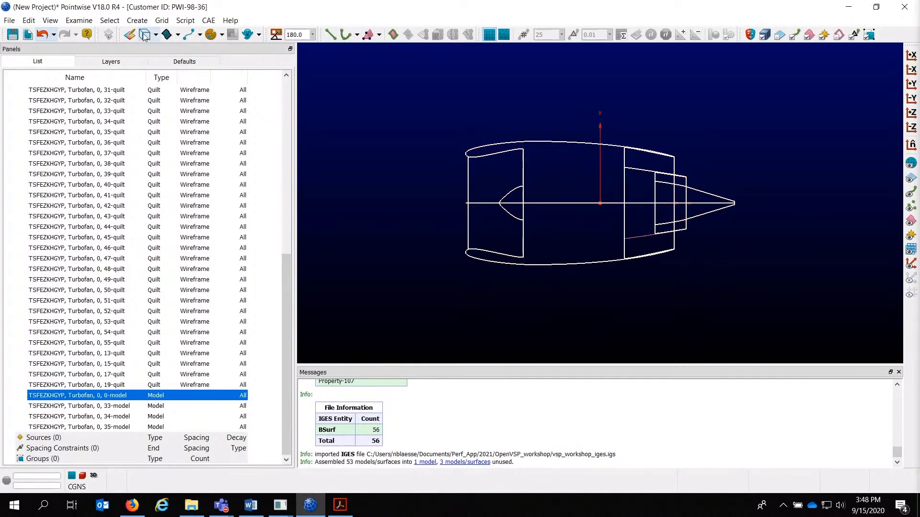
Assign the assembled engine model to layer 1.
{"action": "left_click", "coordinate": [120, 61]}
{"action": "left_click", "coordinate": [387, 126]}
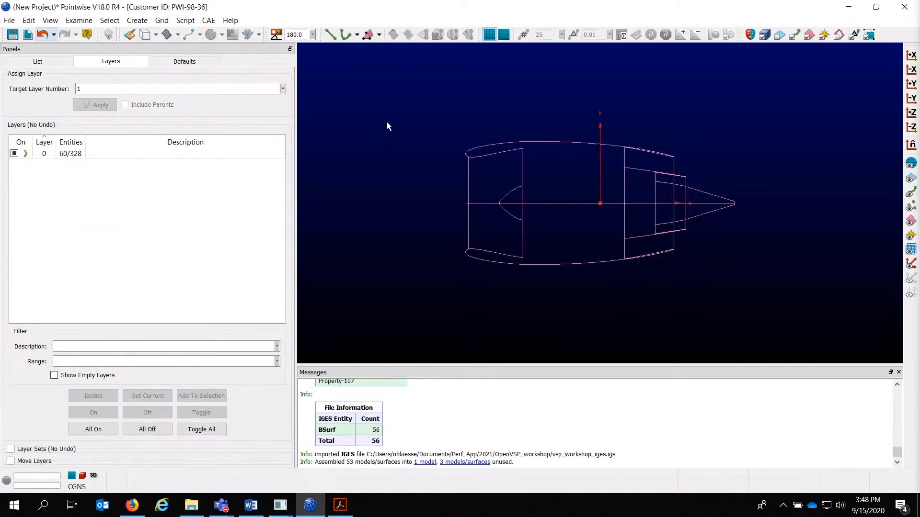
{"action": "left_click", "coordinate": [513, 142]}
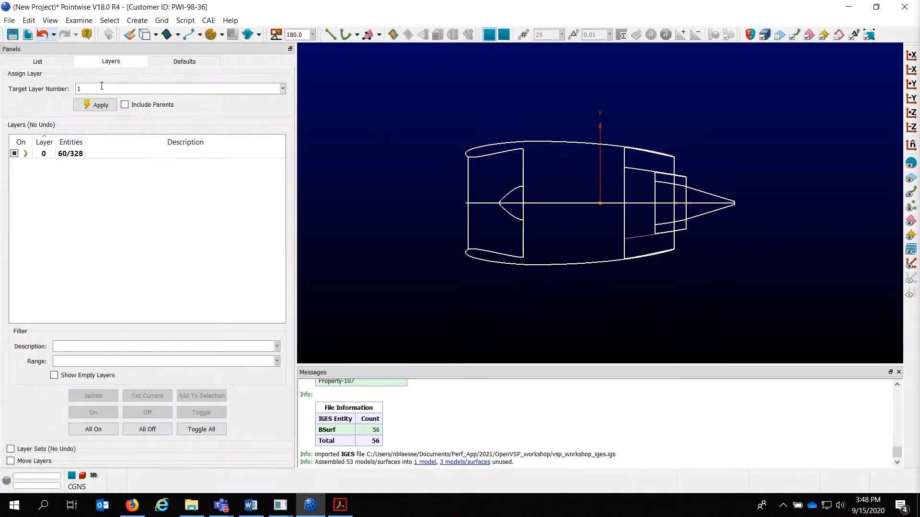
{"action": "left_click", "coordinate": [94, 106]}
{"action": "left_click", "coordinate": [363, 182]}
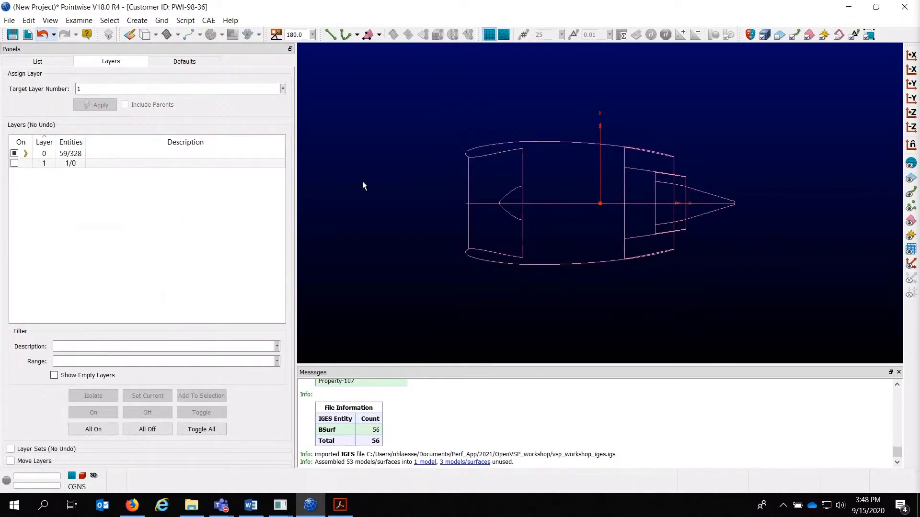
View the engine along the X axis and delete the database entities in its lower half and upper positive-Z quarter.
{"action": "left_click", "coordinate": [911, 70]}
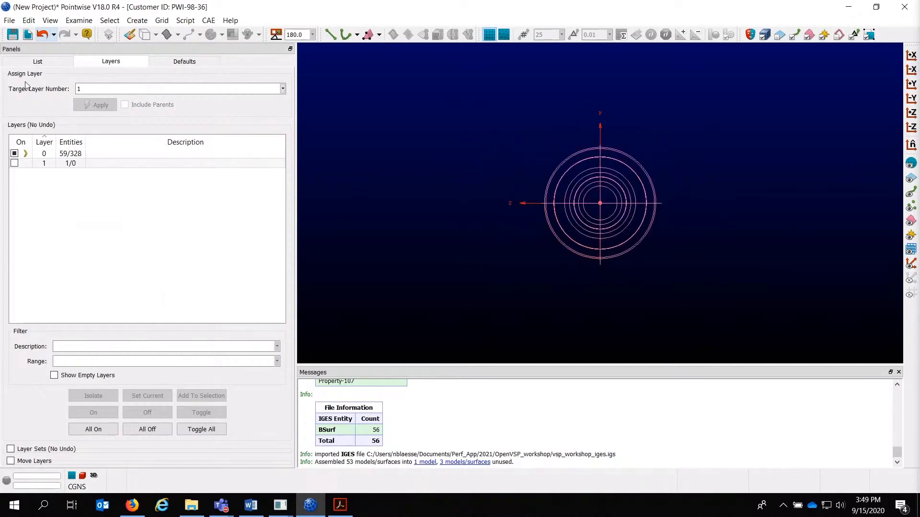
{"action": "left_click", "coordinate": [36, 60]}
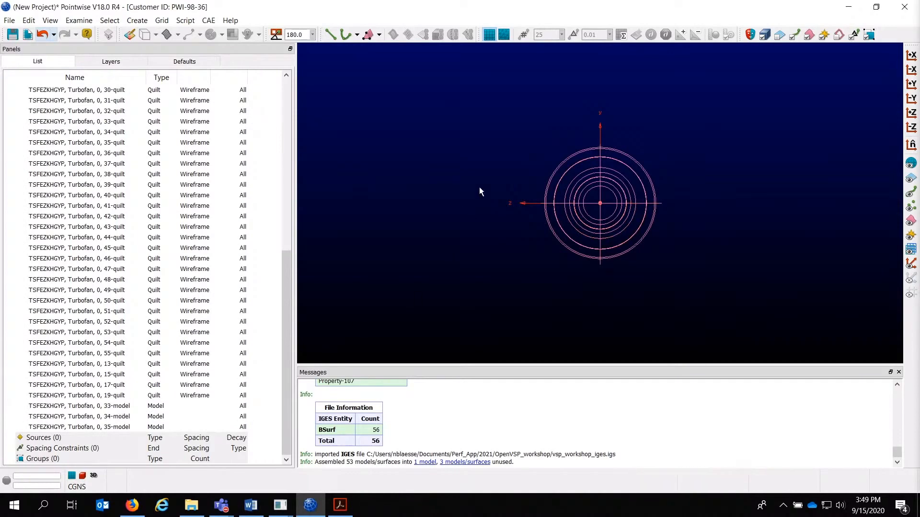
{"action": "scroll", "coordinate": [634, 242], "scroll_direction": "up", "scroll_amount": 2}
{"action": "left_click_drag", "start_coordinate": [433, 310], "coordinate": [735, 175]}
{"action": "key", "text": "Delete"}
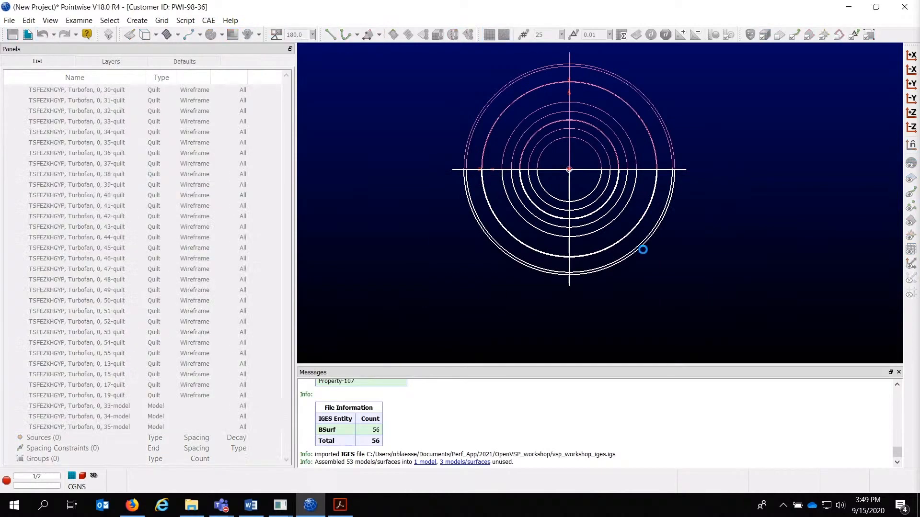
{"action": "left_click_drag", "start_coordinate": [434, 83], "coordinate": [554, 185]}
{"action": "key", "text": "Delete"}
Delete the small leftover database entities around the engine's central axis.
{"action": "scroll", "coordinate": [564, 177], "scroll_direction": "up", "scroll_amount": 5}
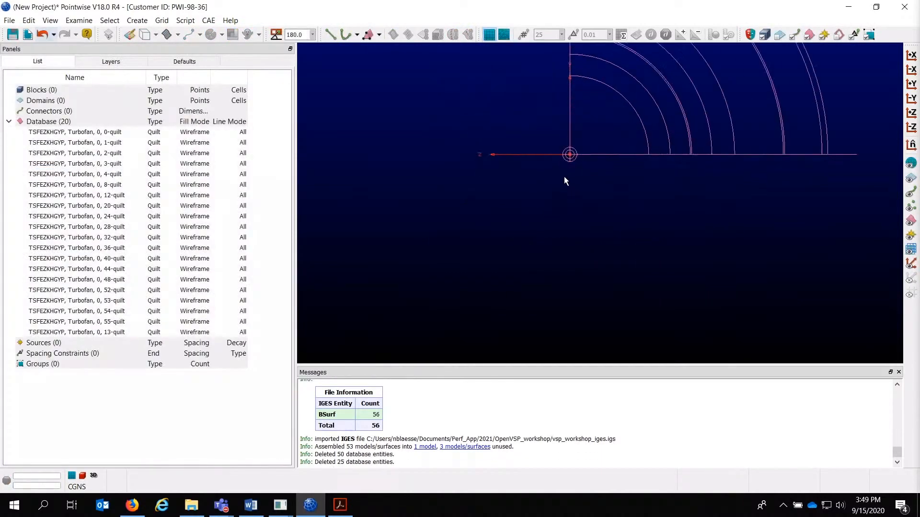
{"action": "left_click_drag", "start_coordinate": [617, 140], "coordinate": [570, 135]}
{"action": "key", "text": "Delete"}
{"action": "key", "text": "Delete"}
{"action": "scroll", "coordinate": [623, 171], "scroll_direction": "down", "scroll_amount": 5}
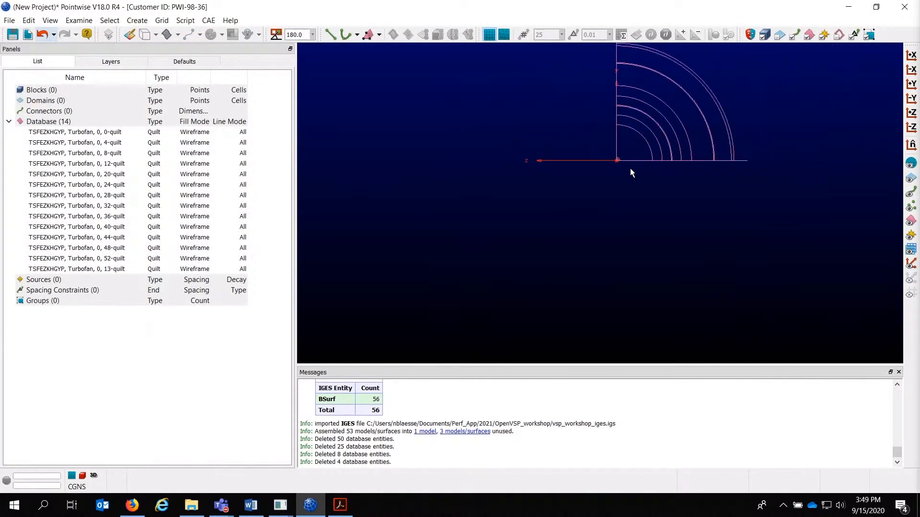
{"action": "scroll", "coordinate": [630, 168], "scroll_direction": "down", "scroll_amount": 3}
Toggle the display of layer 1 and set the default connector dimension to 50.
{"action": "left_click", "coordinate": [111, 61]}
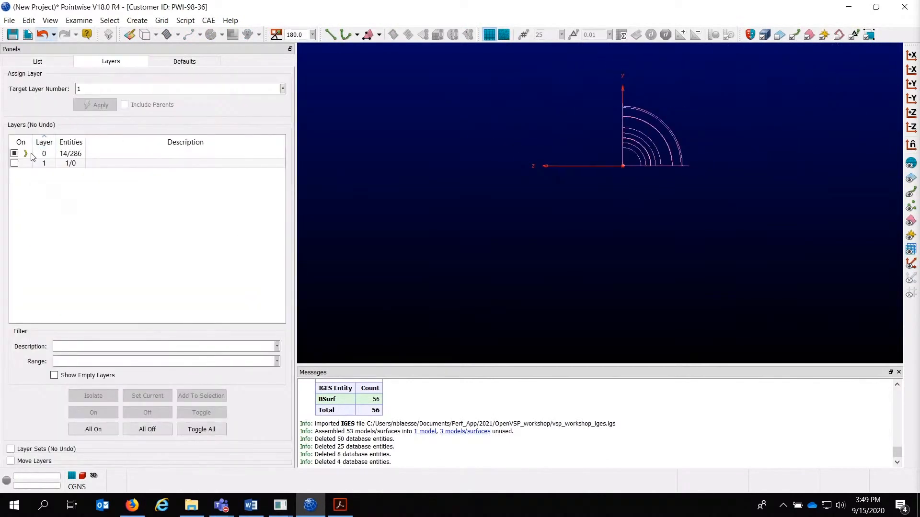
{"action": "left_click", "coordinate": [15, 163]}
{"action": "right_click_drag", "start_coordinate": [657, 187], "coordinate": [593, 162]}
{"action": "left_click", "coordinate": [184, 61]}
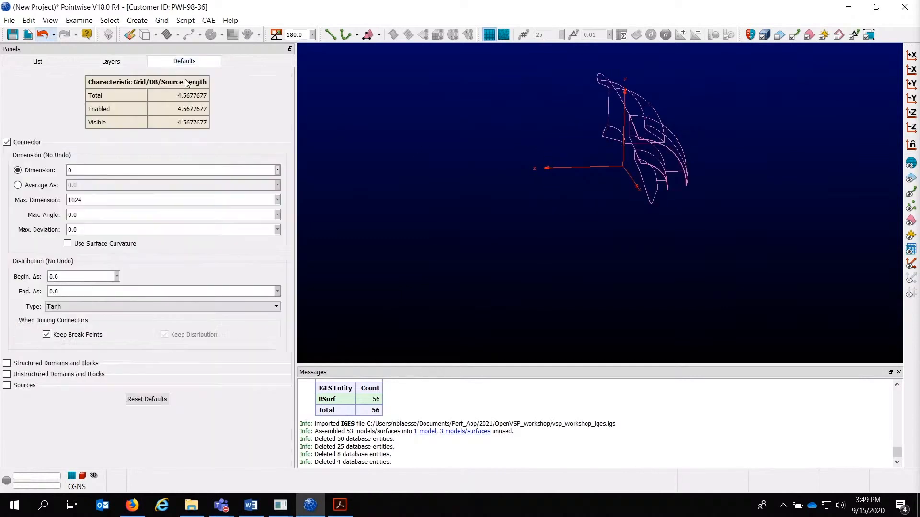
{"action": "type", "text": "50"}
Select all the quarter-engine database surfaces and create structured domains on them.
{"action": "left_click_drag", "start_coordinate": [579, 73], "coordinate": [729, 192]}
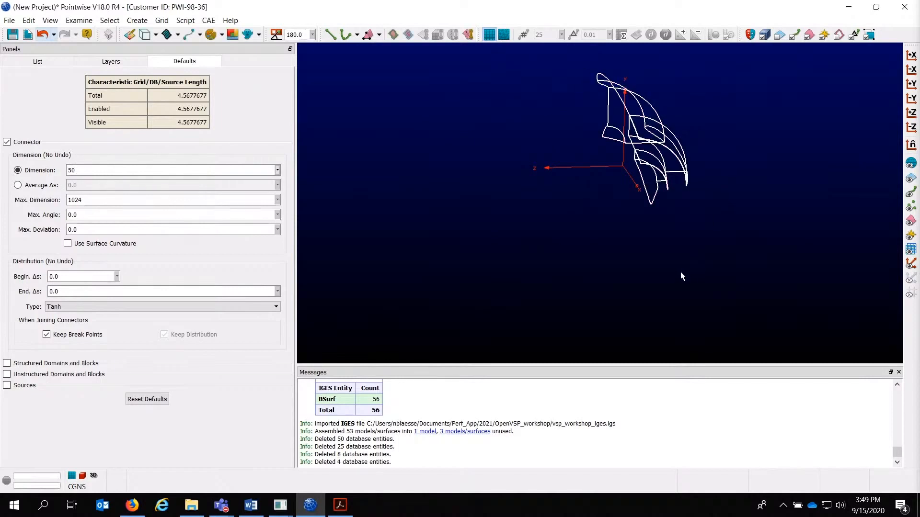
{"action": "left_click", "coordinate": [407, 36]}
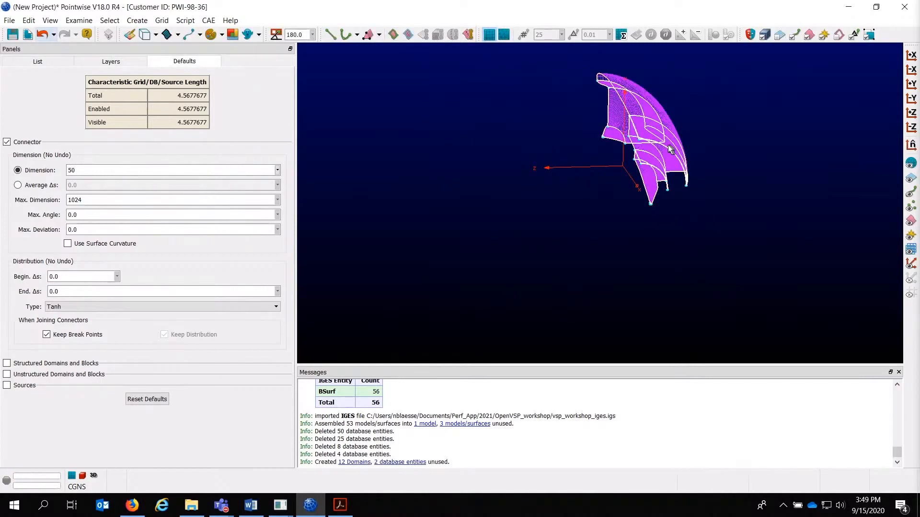
{"action": "scroll", "coordinate": [668, 127], "scroll_direction": "up", "scroll_amount": 4}
{"action": "right_click_drag", "start_coordinate": [681, 224], "coordinate": [656, 208], "text": "ctrl"}
{"action": "scroll", "coordinate": [587, 221], "scroll_direction": "up", "scroll_amount": 5}
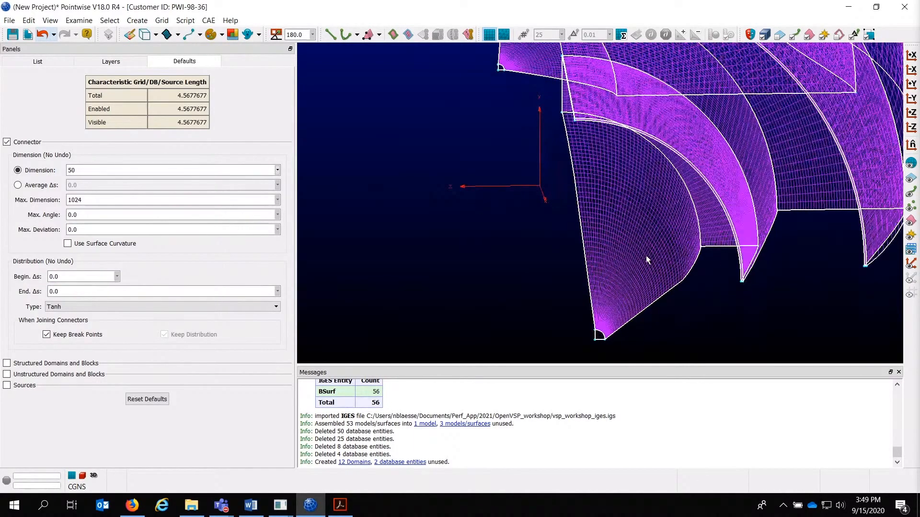
{"action": "scroll", "coordinate": [646, 259], "scroll_direction": "down", "scroll_amount": 6}
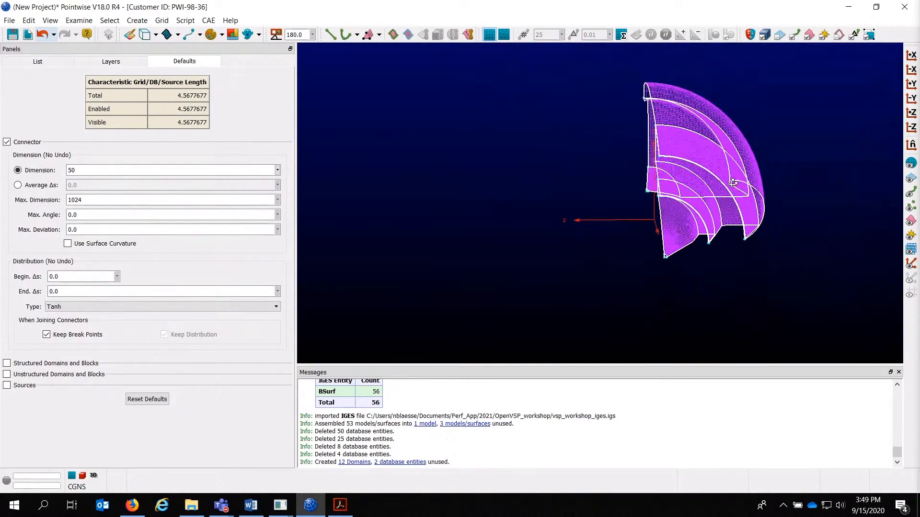
View the quarter engine along the X axis, select its large circumferential connectors and dimension them to 25.
{"action": "left_click", "coordinate": [910, 70]}
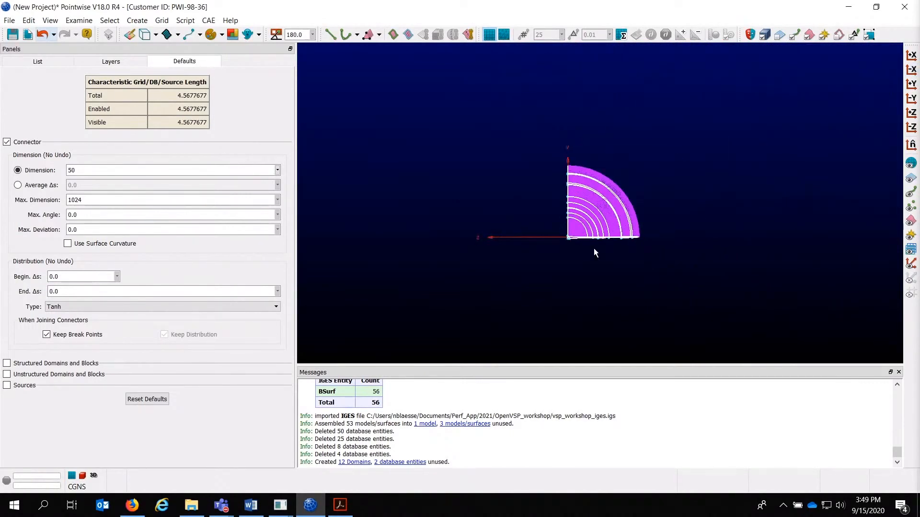
{"action": "scroll", "coordinate": [602, 191], "scroll_direction": "up", "scroll_amount": 3}
{"action": "left_click_drag", "start_coordinate": [652, 140], "coordinate": [600, 223]}
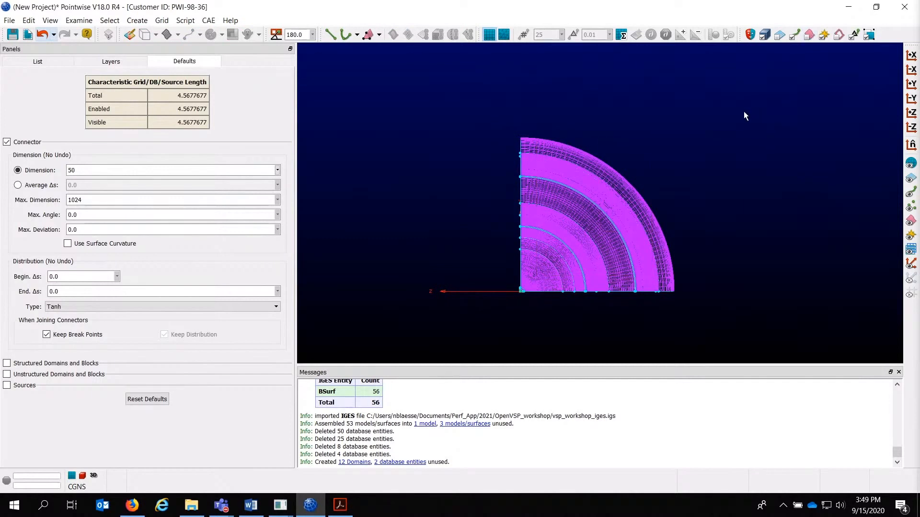
{"action": "left_click_drag", "start_coordinate": [744, 115], "coordinate": [529, 290]}
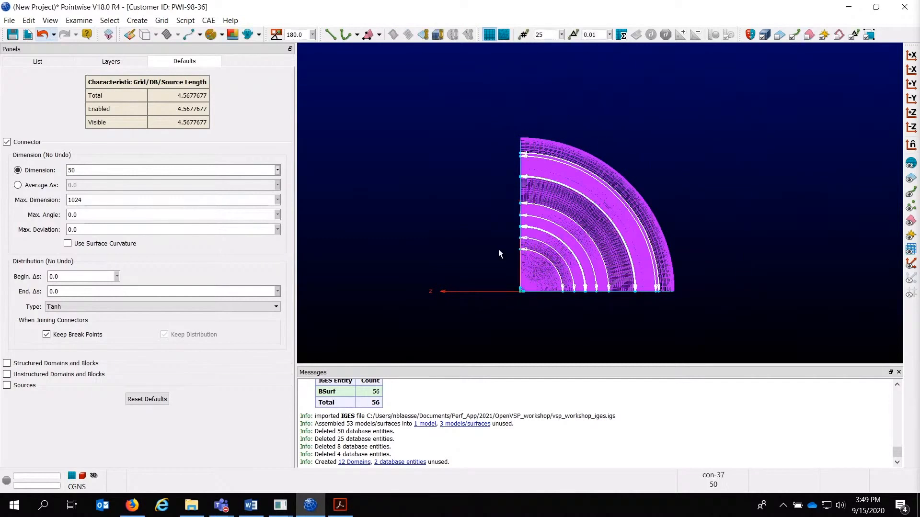
{"action": "key", "text": "Return"}
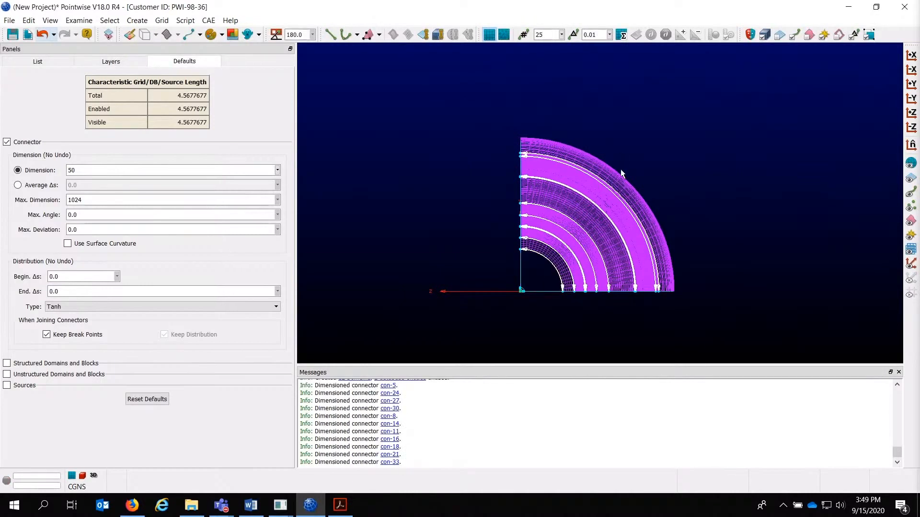
Dimension the small circumferential arc connectors around the engine's central axis to 25.
{"action": "scroll", "coordinate": [531, 284], "scroll_direction": "up", "scroll_amount": 6}
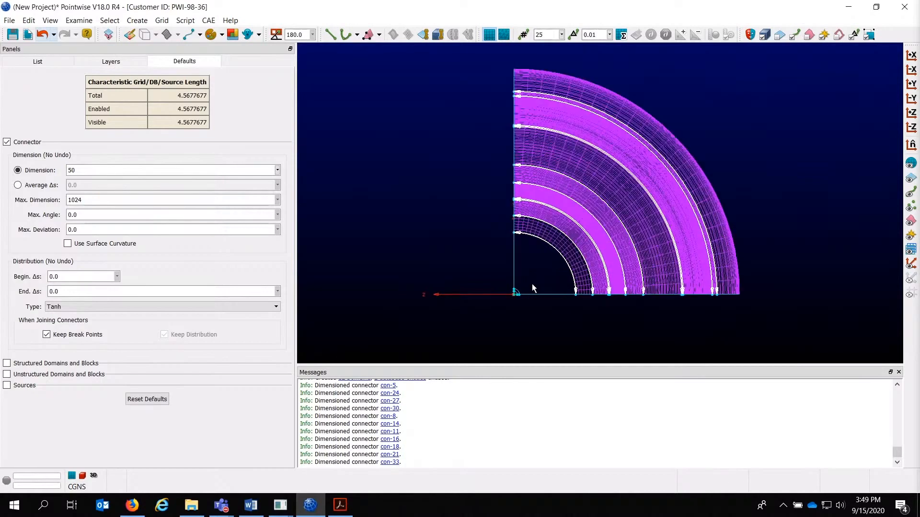
{"action": "left_click_drag", "start_coordinate": [462, 314], "coordinate": [422, 332]}
{"action": "key", "text": "Return"}
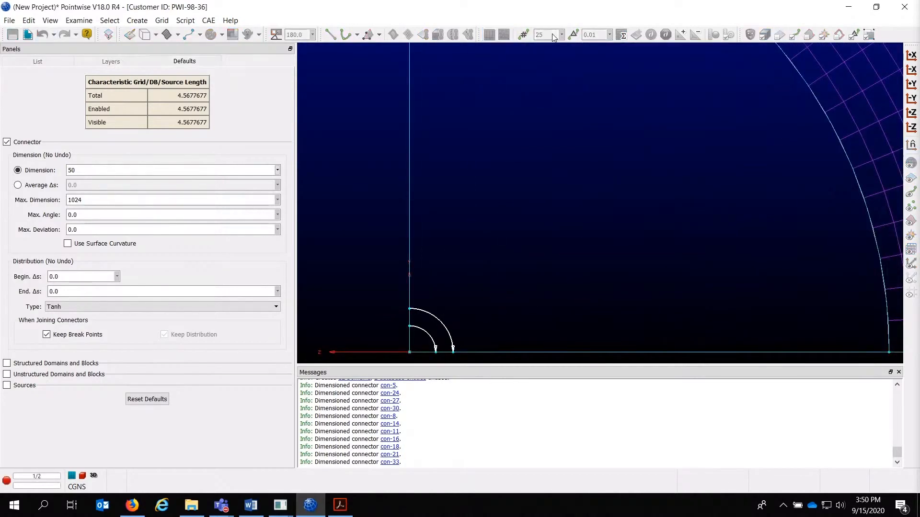
{"action": "scroll", "coordinate": [586, 222], "scroll_direction": "down", "scroll_amount": 10}
{"action": "right_click_drag", "start_coordinate": [558, 162], "coordinate": [700, 204], "text": "ctrl"}
{"action": "right_click_drag", "start_coordinate": [671, 265], "coordinate": [666, 181], "text": "ctrl"}
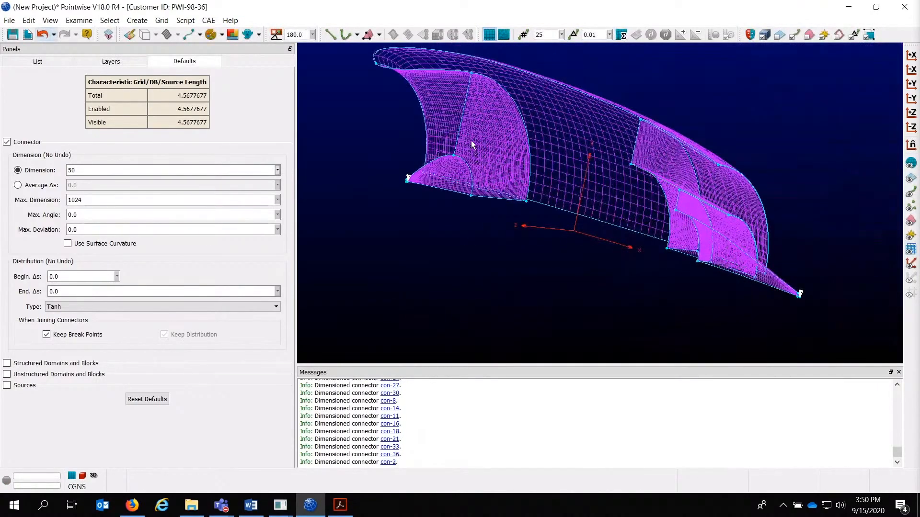
Set the connector end spacings at the nacelle inlet lip to 0.01 on both cut edges of the quarter.
{"action": "scroll", "coordinate": [444, 127], "scroll_direction": "up", "scroll_amount": 10}
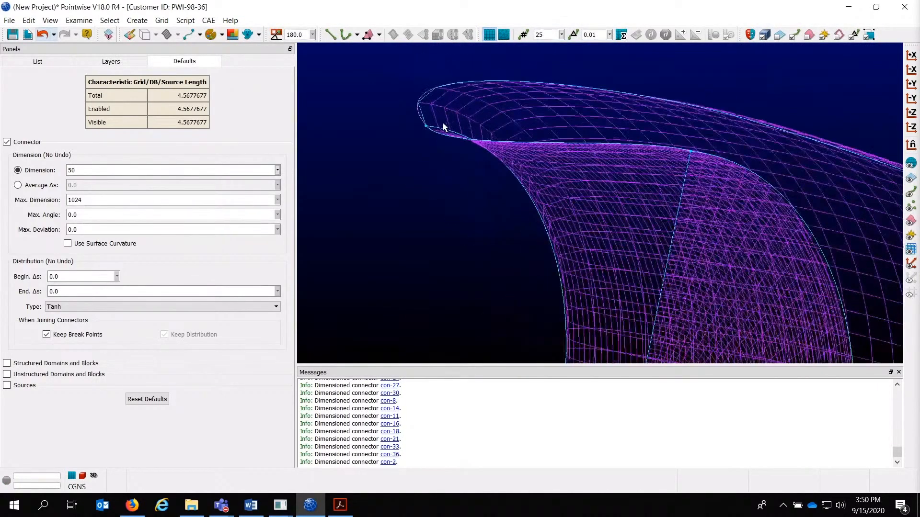
{"action": "right_click_drag", "start_coordinate": [443, 128], "coordinate": [545, 185], "text": "ctrl"}
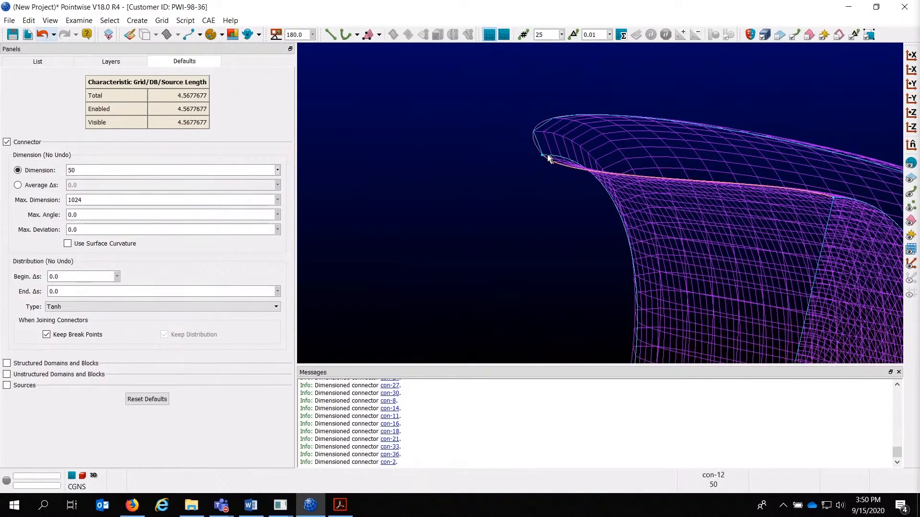
{"action": "scroll", "coordinate": [610, 251], "scroll_direction": "down", "scroll_amount": 3}
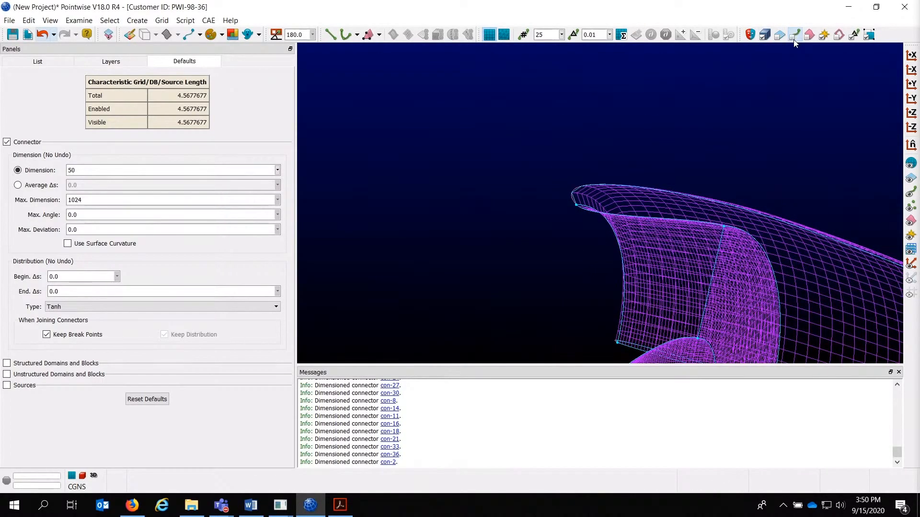
{"action": "scroll", "coordinate": [582, 220], "scroll_direction": "up", "scroll_amount": 3}
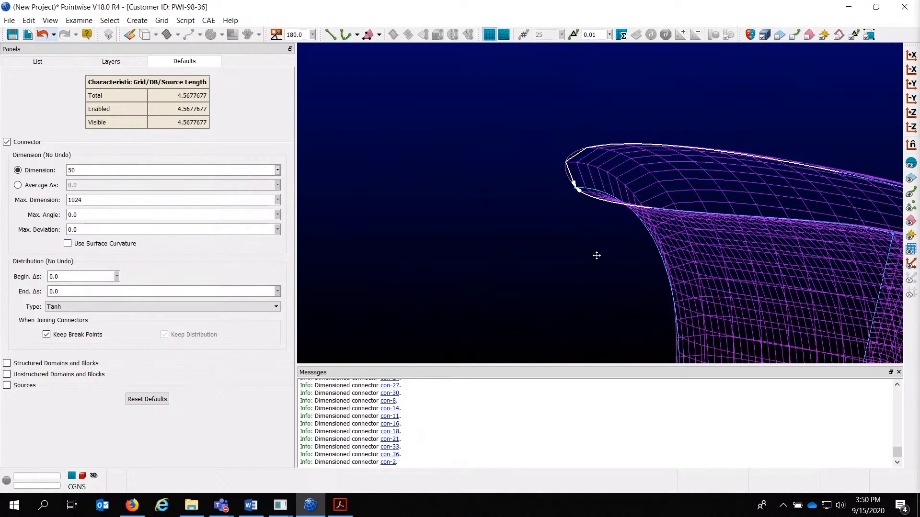
{"action": "right_click_drag", "start_coordinate": [596, 254], "coordinate": [607, 201]}
{"action": "left_click", "coordinate": [642, 234]}
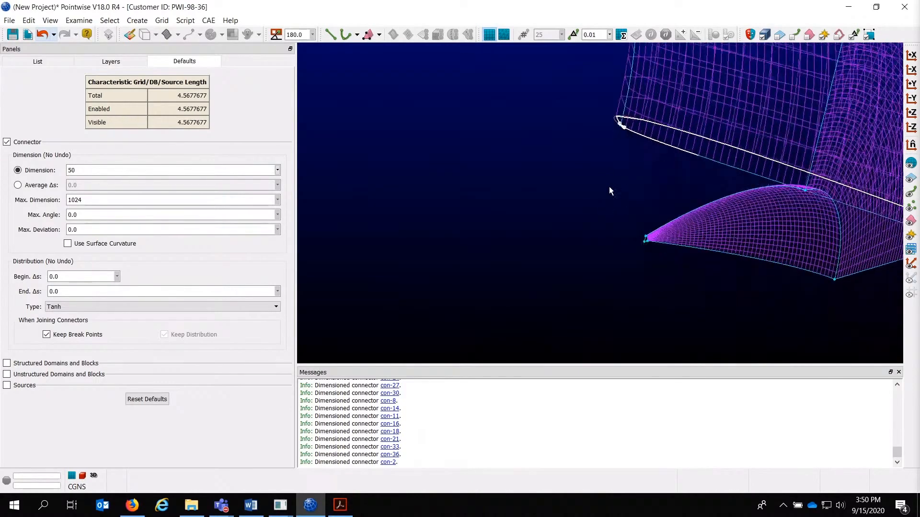
{"action": "right_click_drag", "start_coordinate": [599, 169], "coordinate": [582, 274], "text": "shift"}
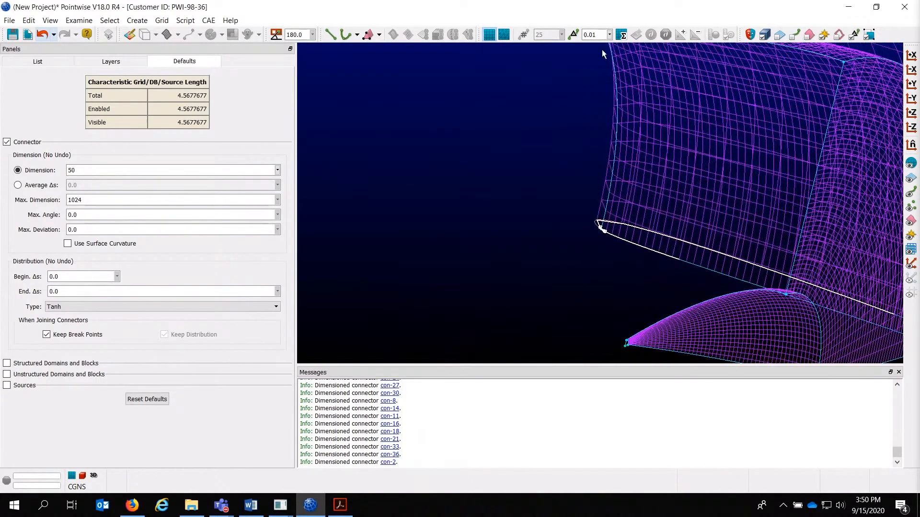
{"action": "key", "text": "Return"}
{"action": "right_click_drag", "start_coordinate": [605, 73], "coordinate": [592, 122]}
{"action": "scroll", "coordinate": [530, 82], "scroll_direction": "up", "scroll_amount": 8}
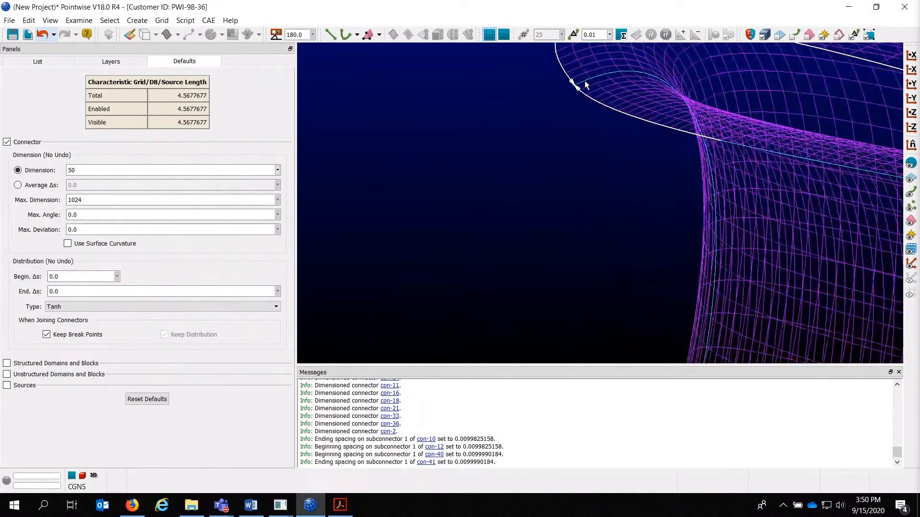
{"action": "right_click_drag", "start_coordinate": [564, 191], "coordinate": [555, 243], "text": "shift"}
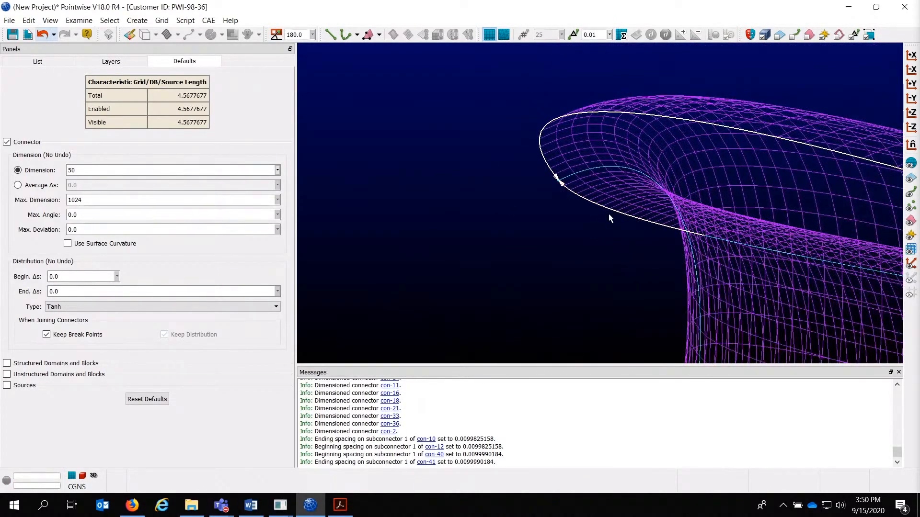
{"action": "scroll", "coordinate": [609, 215], "scroll_direction": "down", "scroll_amount": 6}
{"action": "right_click_drag", "start_coordinate": [707, 274], "coordinate": [541, 177], "text": "shift"}
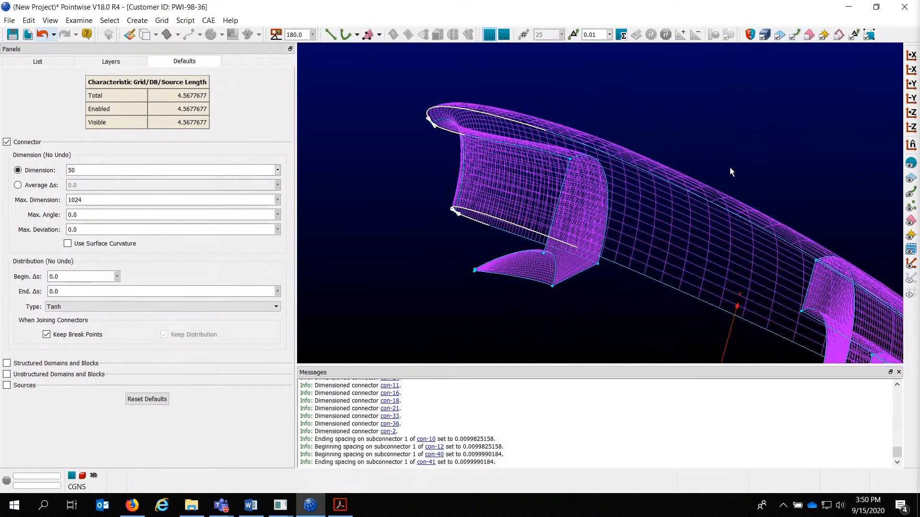
Copy all domains and connectors of the quarter grid and paste them mirrored about the constant plane Z = 0.0.
{"action": "right_click_drag", "start_coordinate": [735, 190], "coordinate": [646, 155]}
{"action": "key", "text": "ctrl+a"}
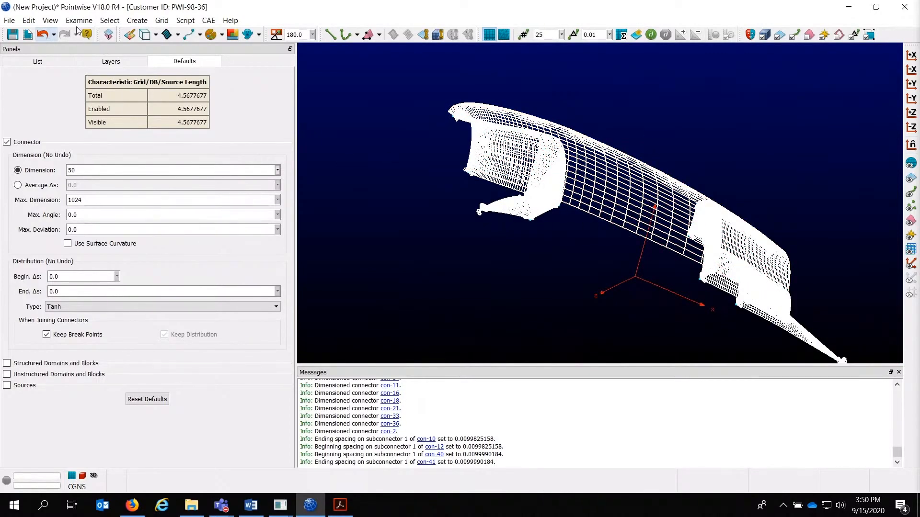
{"action": "left_click", "coordinate": [29, 20]}
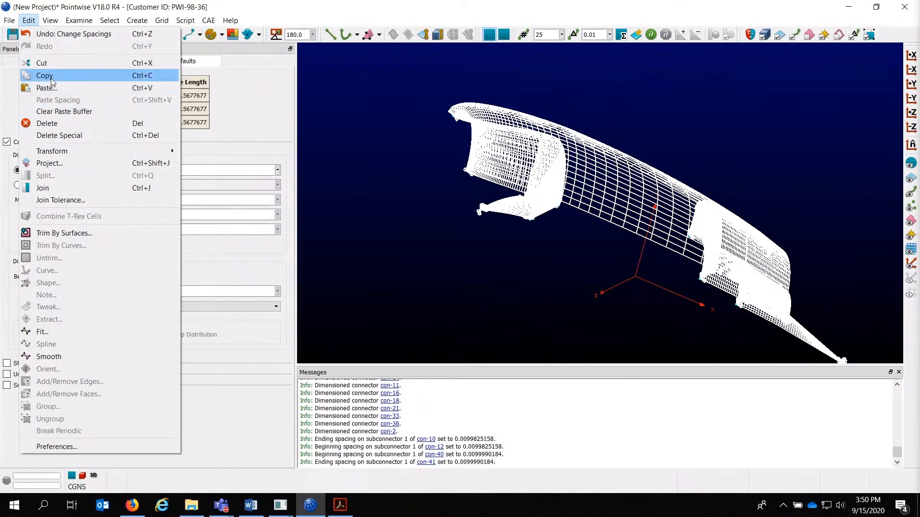
{"action": "left_click", "coordinate": [51, 78]}
{"action": "left_click", "coordinate": [28, 20]}
{"action": "left_click", "coordinate": [45, 86]}
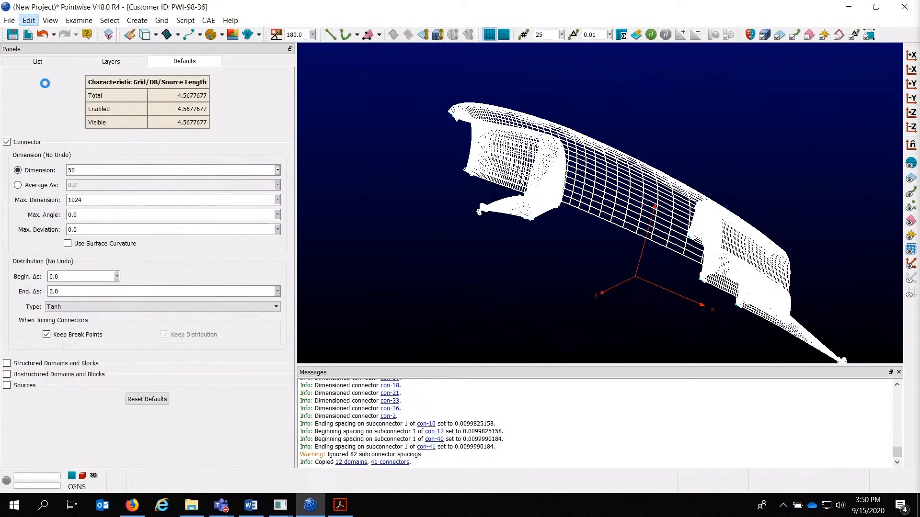
{"action": "left_click", "coordinate": [136, 146]}
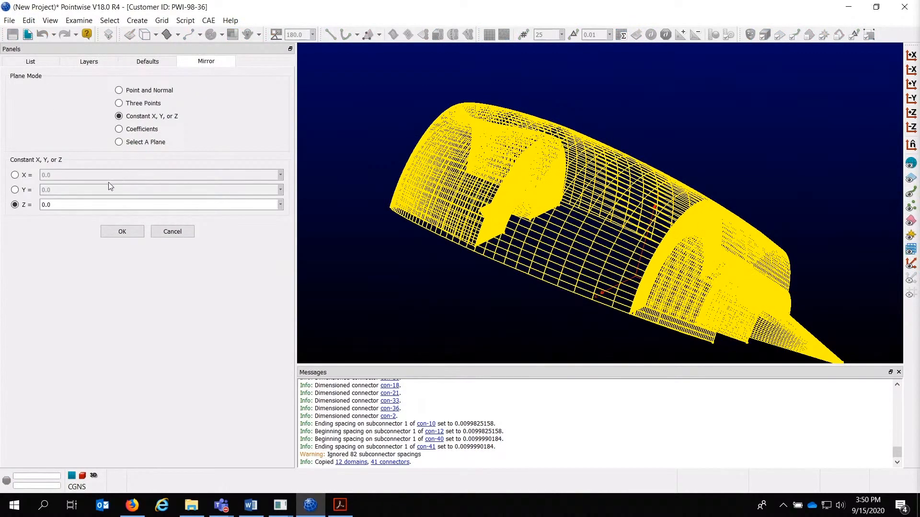
{"action": "left_click", "coordinate": [119, 231]}
{"action": "left_click", "coordinate": [122, 239]}
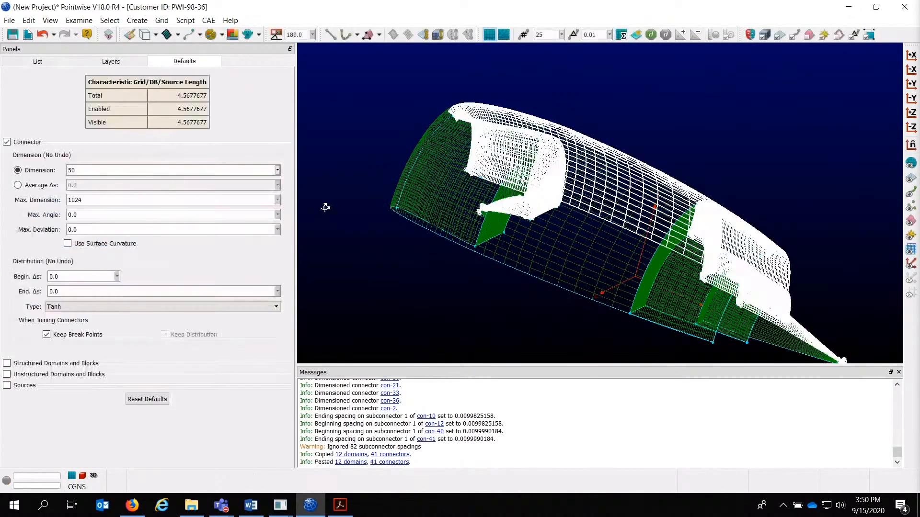
Copy the complete half-engine grid and paste it mirrored about the constant plane Y = 0.0.
{"action": "scroll", "coordinate": [577, 249], "scroll_direction": "down", "scroll_amount": 3}
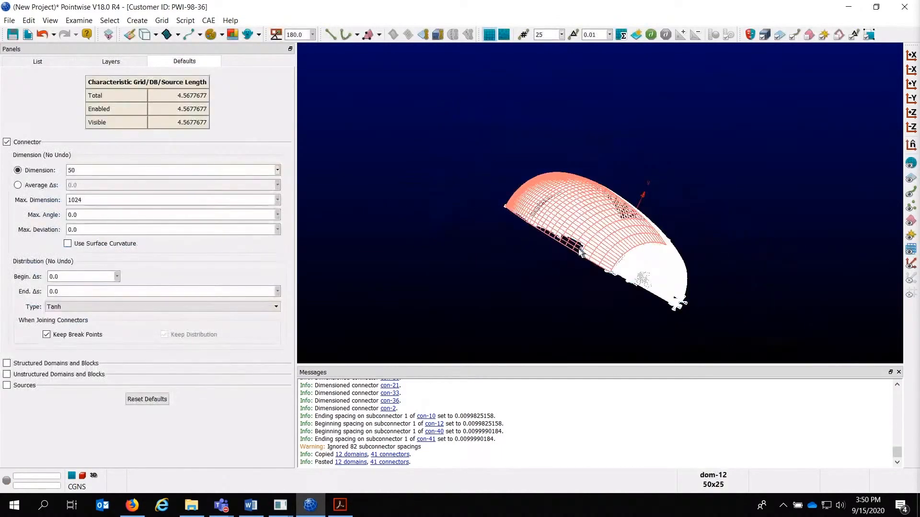
{"action": "key", "text": "ctrl+c"}
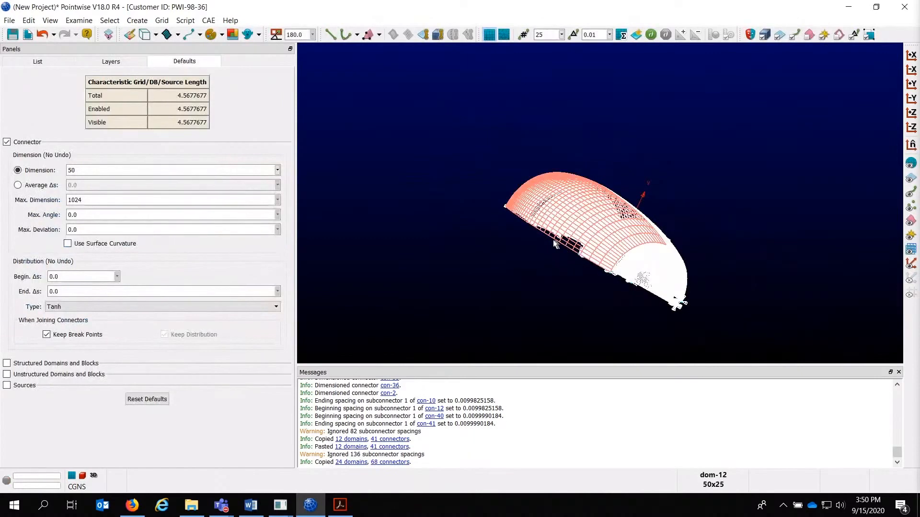
{"action": "left_click", "coordinate": [30, 21]}
{"action": "left_click", "coordinate": [45, 75]}
{"action": "left_click", "coordinate": [30, 21]}
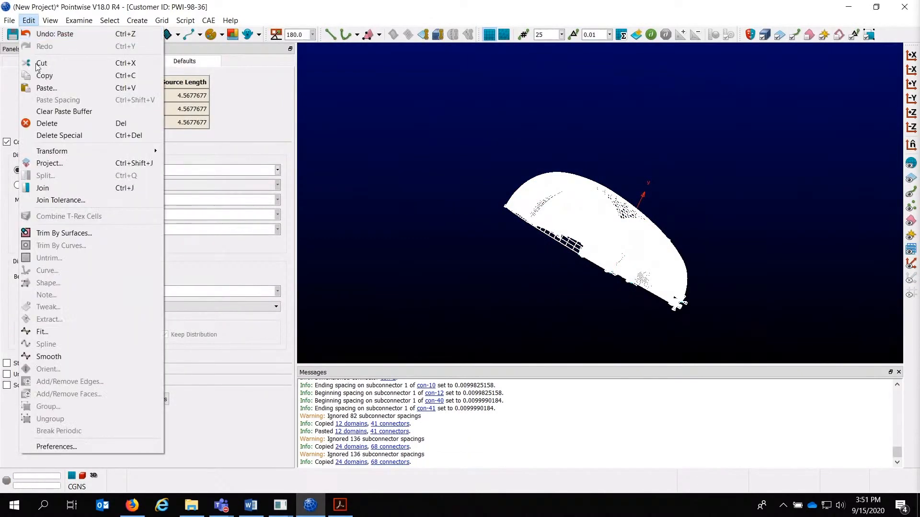
{"action": "left_click", "coordinate": [42, 87]}
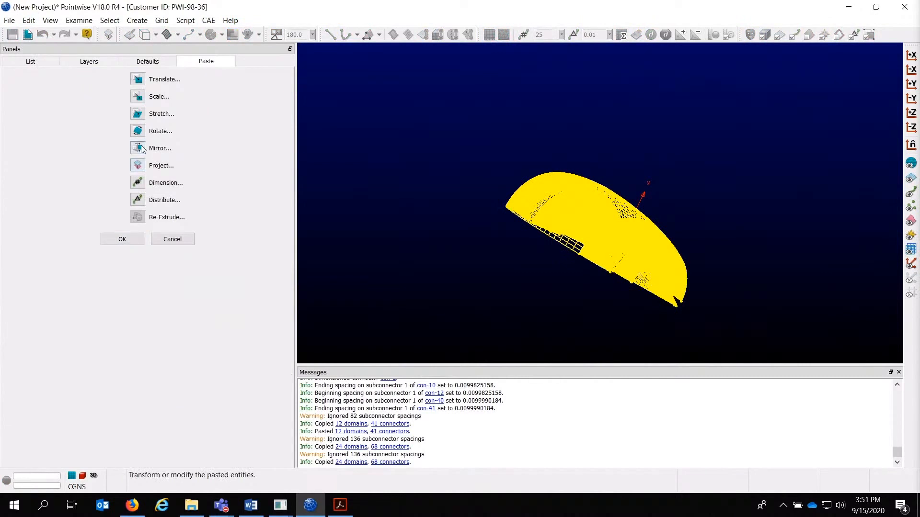
{"action": "left_click", "coordinate": [138, 148]}
{"action": "left_click", "coordinate": [26, 190]}
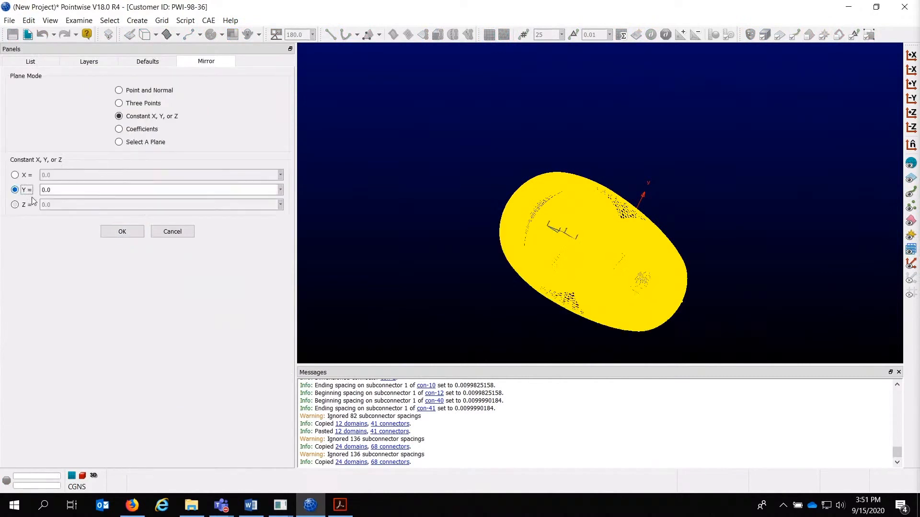
{"action": "left_click", "coordinate": [122, 231]}
{"action": "left_click", "coordinate": [122, 239]}
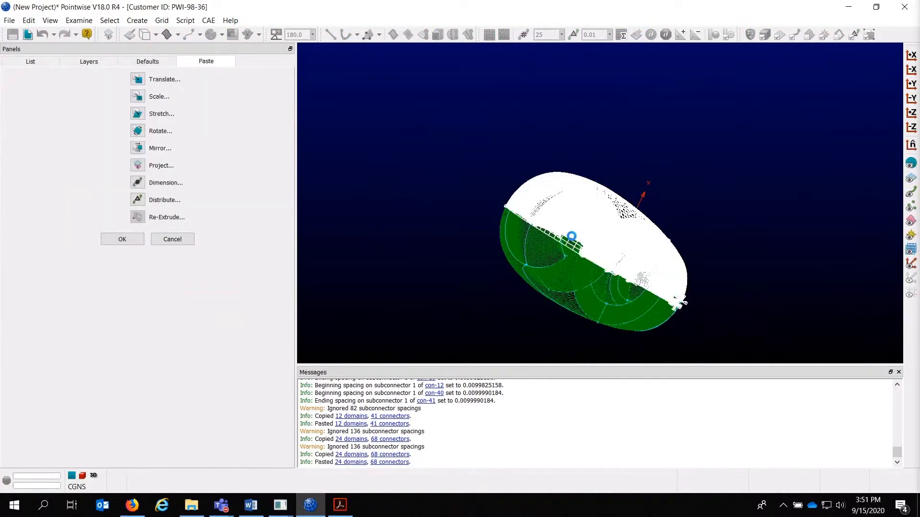
{"action": "scroll", "coordinate": [551, 220], "scroll_direction": "up", "scroll_amount": 5}
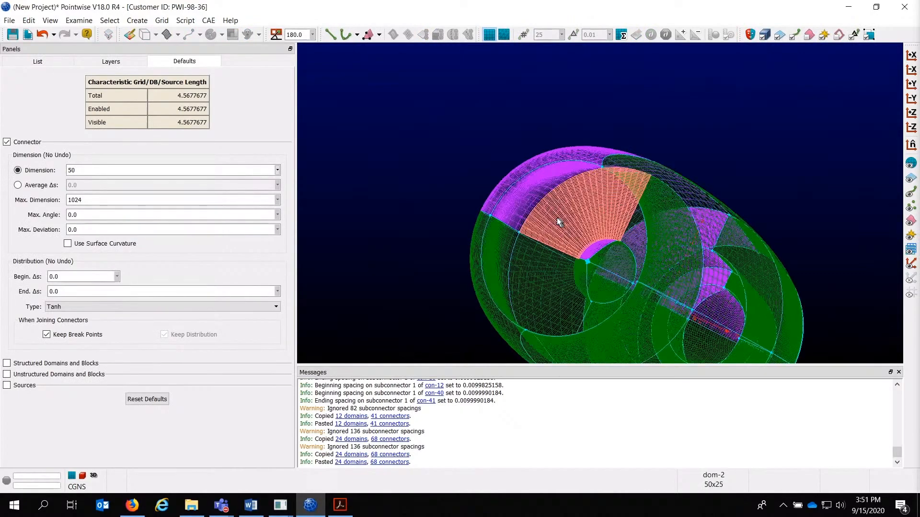
{"action": "scroll", "coordinate": [574, 185], "scroll_direction": "up", "scroll_amount": 6}
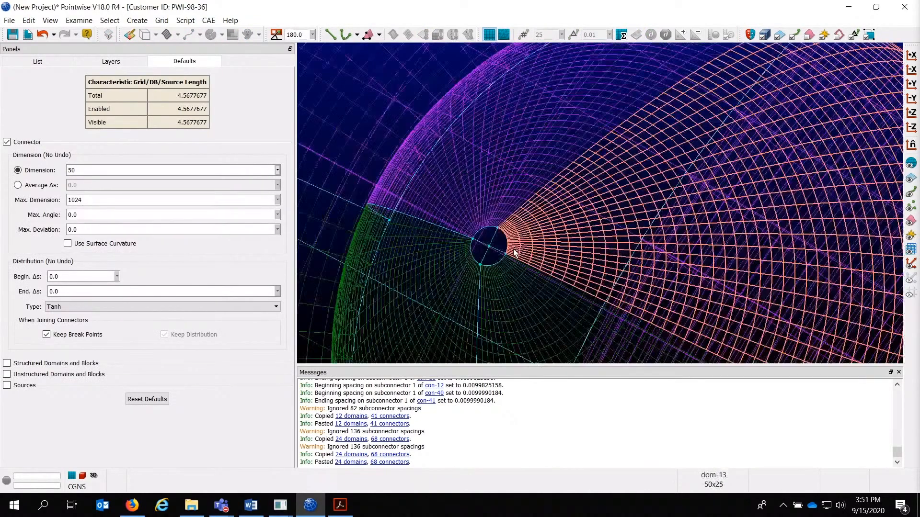
Delete the four radial connectors that cross the small circular opening at the engine's central axis.
{"action": "scroll", "coordinate": [512, 250], "scroll_direction": "up", "scroll_amount": 3}
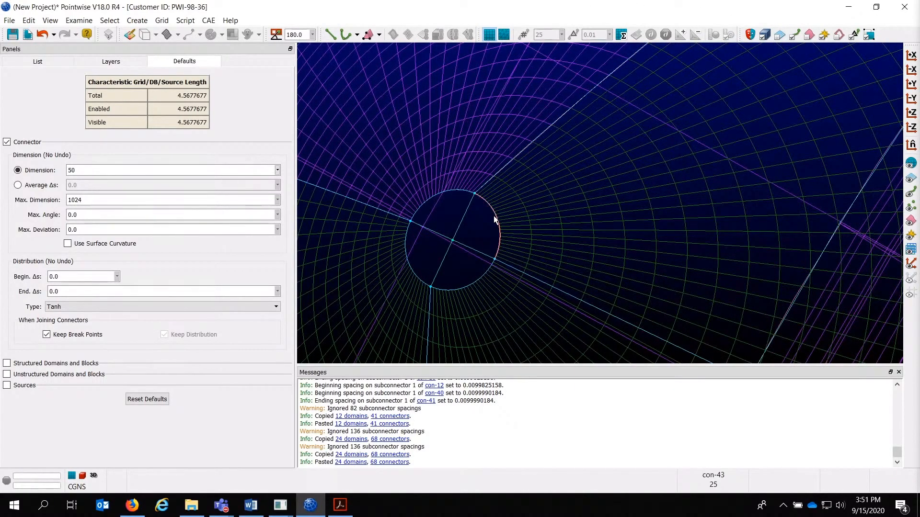
{"action": "left_click_drag", "start_coordinate": [461, 244], "coordinate": [462, 248]}
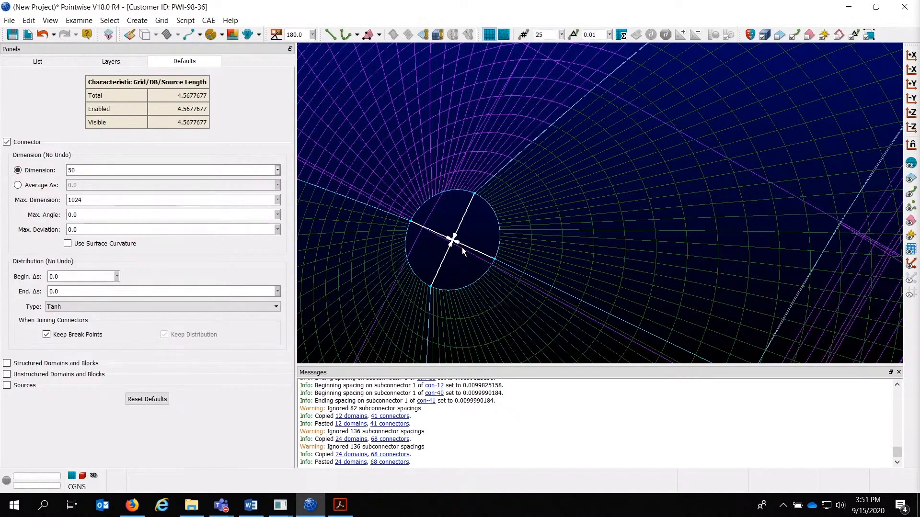
{"action": "right_click_drag", "start_coordinate": [479, 226], "coordinate": [701, 230], "text": "ctrl"}
{"action": "left_click", "coordinate": [713, 230]}
{"action": "left_click_drag", "start_coordinate": [630, 199], "coordinate": [650, 224]}
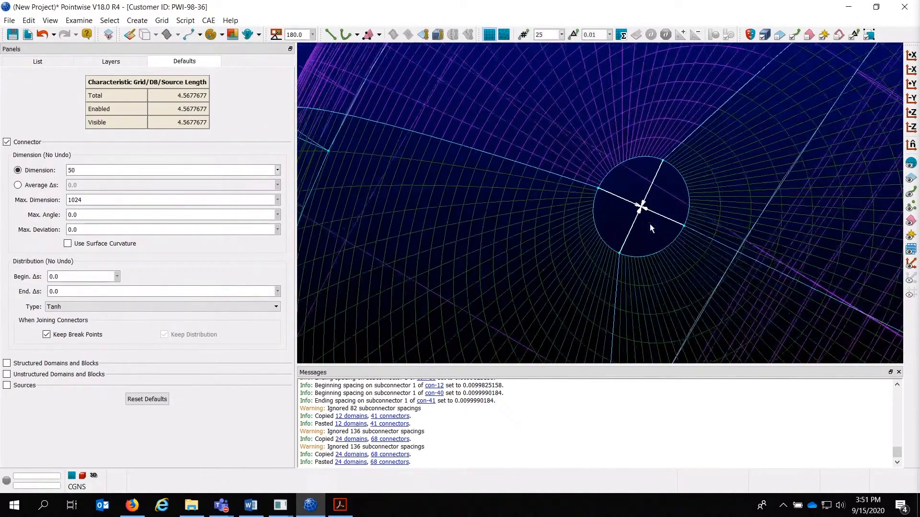
{"action": "key", "text": "Delete"}
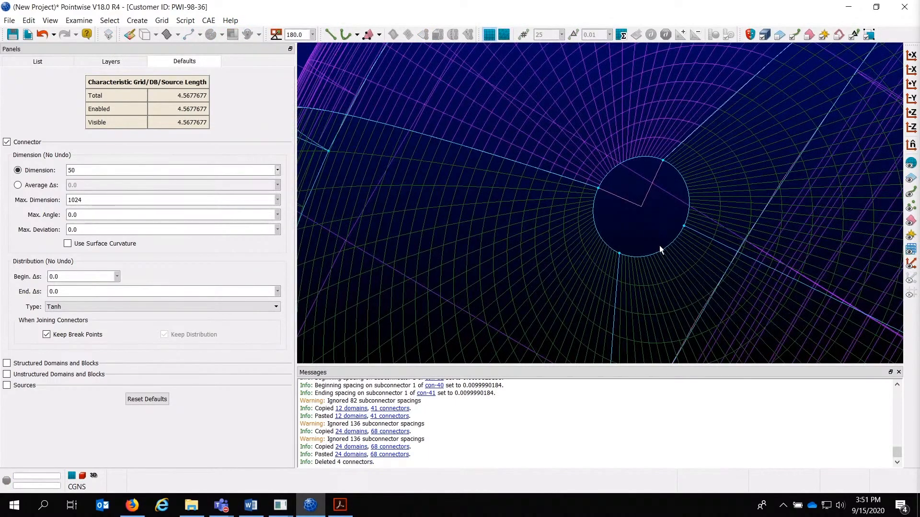
Assemble a structured domain from the four arc connectors around the small circular opening to close it.
{"action": "left_click", "coordinate": [659, 249]}
{"action": "left_click", "coordinate": [596, 226], "text": "ctrl"}
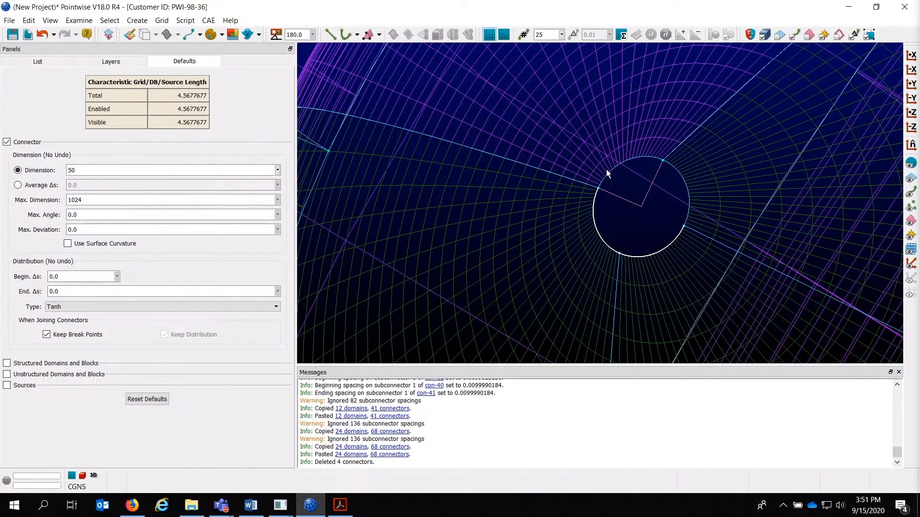
{"action": "left_click", "coordinate": [607, 171], "text": "ctrl"}
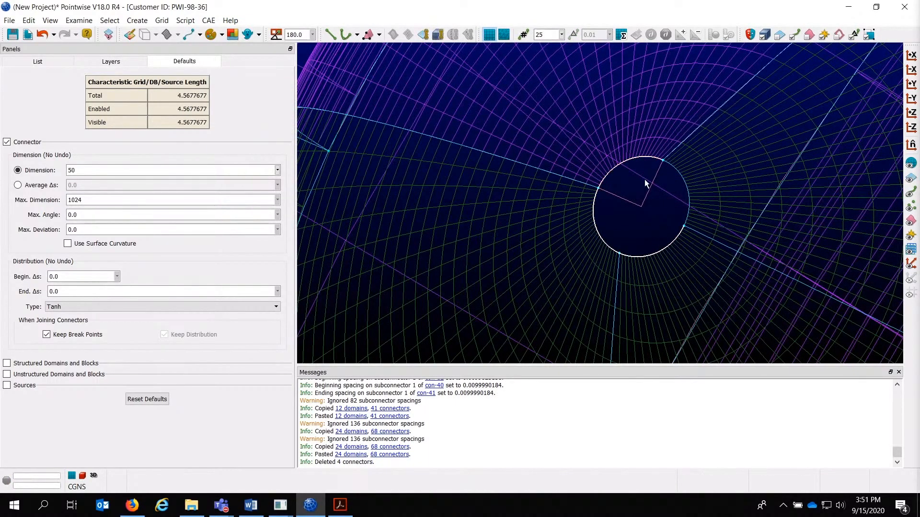
{"action": "left_click", "coordinate": [423, 35]}
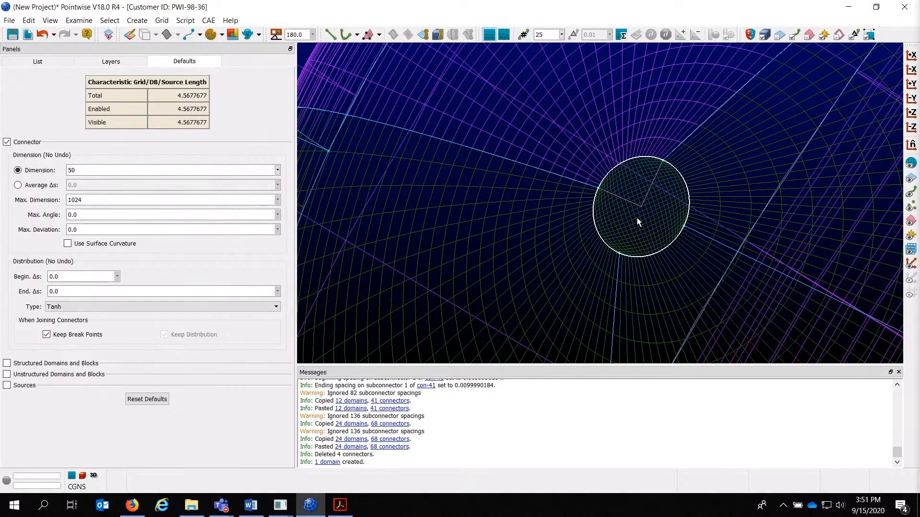
Diagonalize all structured domains of the full engine with the Aligned method, hiding the original domains.
{"action": "scroll", "coordinate": [637, 217], "scroll_direction": "down", "scroll_amount": 10}
{"action": "right_click_drag", "start_coordinate": [763, 142], "coordinate": [408, 119]}
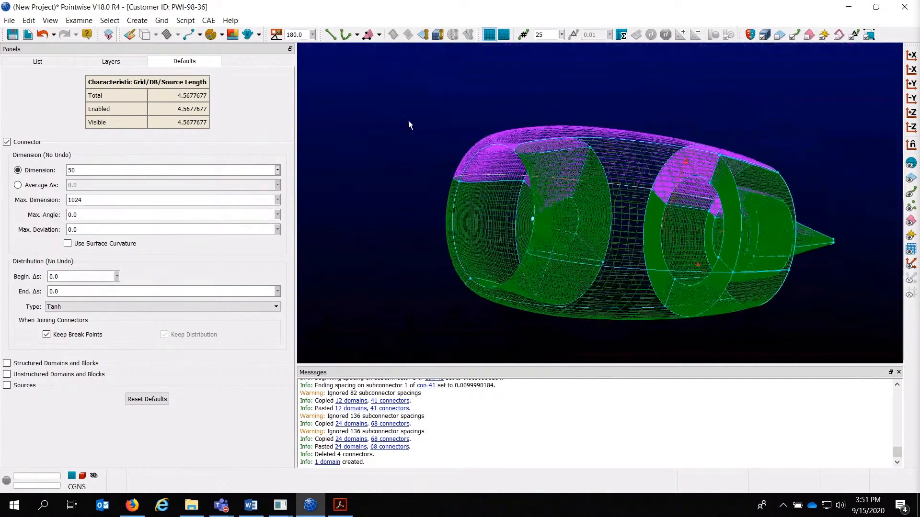
{"action": "left_click_drag", "start_coordinate": [395, 99], "coordinate": [879, 342]}
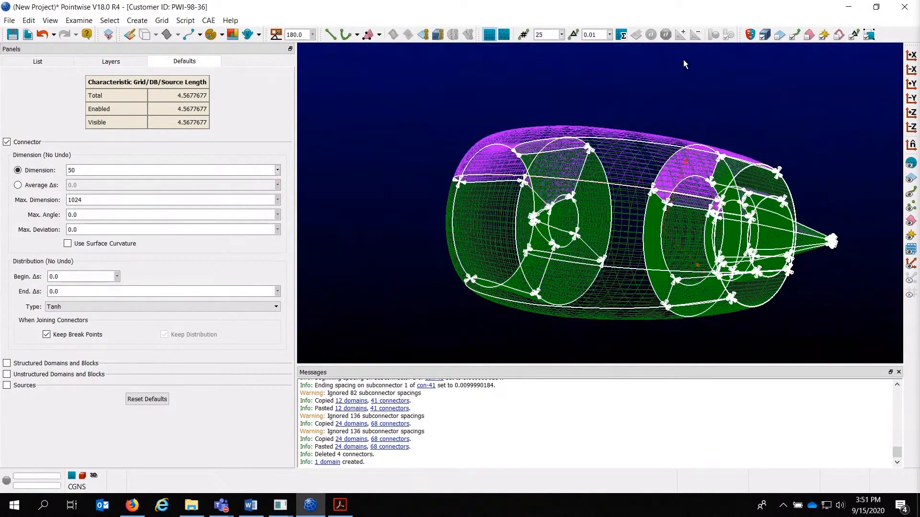
{"action": "left_click", "coordinate": [706, 94]}
{"action": "left_click_drag", "start_coordinate": [430, 98], "coordinate": [853, 341]}
{"action": "left_click", "coordinate": [138, 20]}
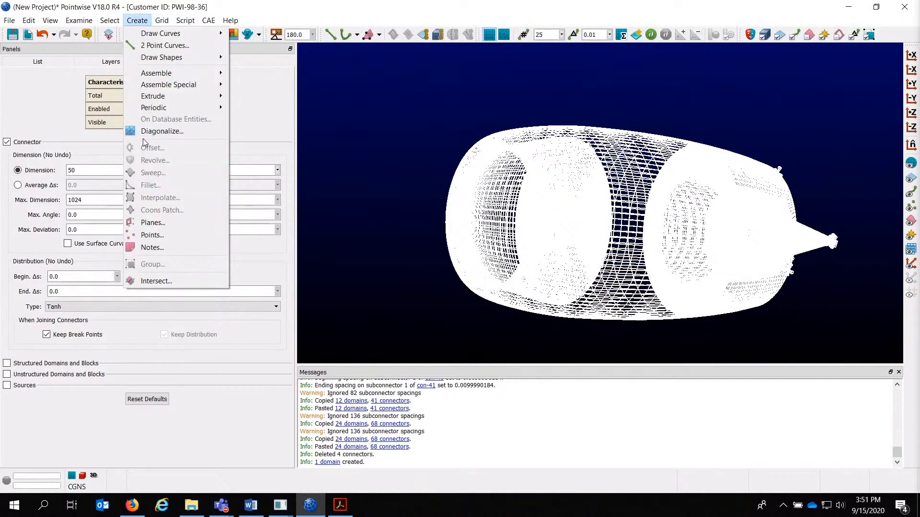
{"action": "key", "text": "Escape"}
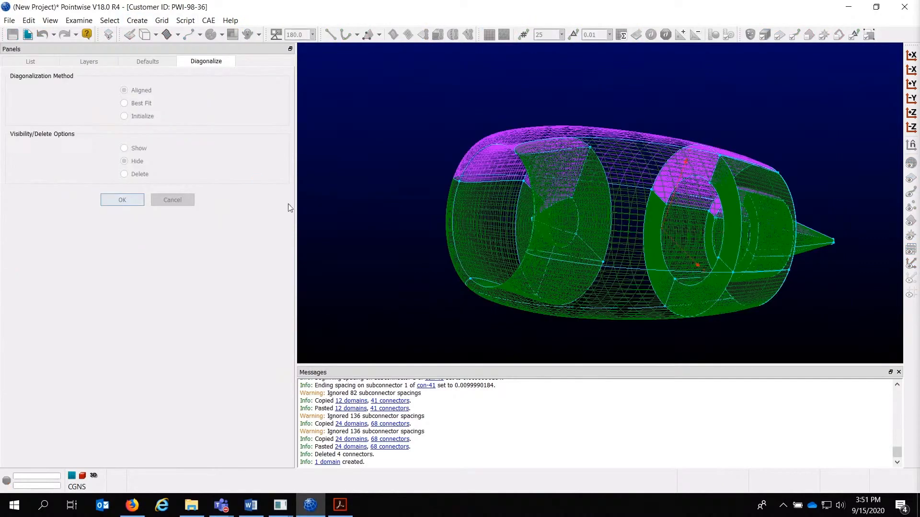
{"action": "left_click", "coordinate": [123, 200]}
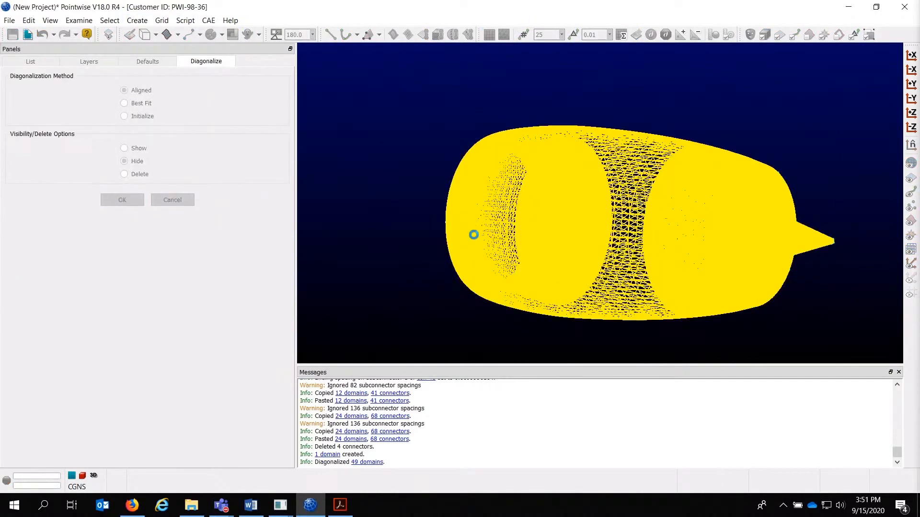
Examine the triangulated surface grid on the nacelle, the inlet and the internal faces of the engine.
{"action": "scroll", "coordinate": [555, 205], "scroll_direction": "up", "scroll_amount": 5}
{"action": "scroll", "coordinate": [539, 205], "scroll_direction": "up", "scroll_amount": 4}
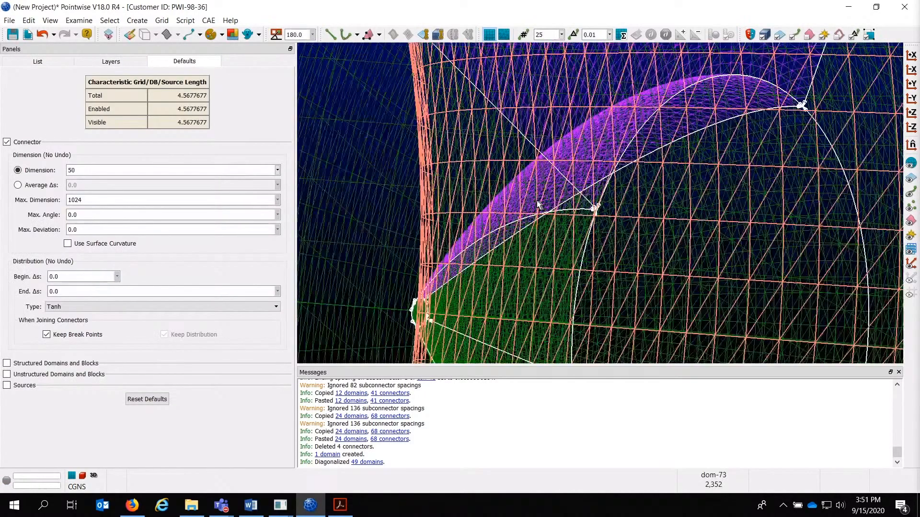
{"action": "scroll", "coordinate": [538, 205], "scroll_direction": "down", "scroll_amount": 3}
{"action": "scroll", "coordinate": [535, 211], "scroll_direction": "down", "scroll_amount": 5}
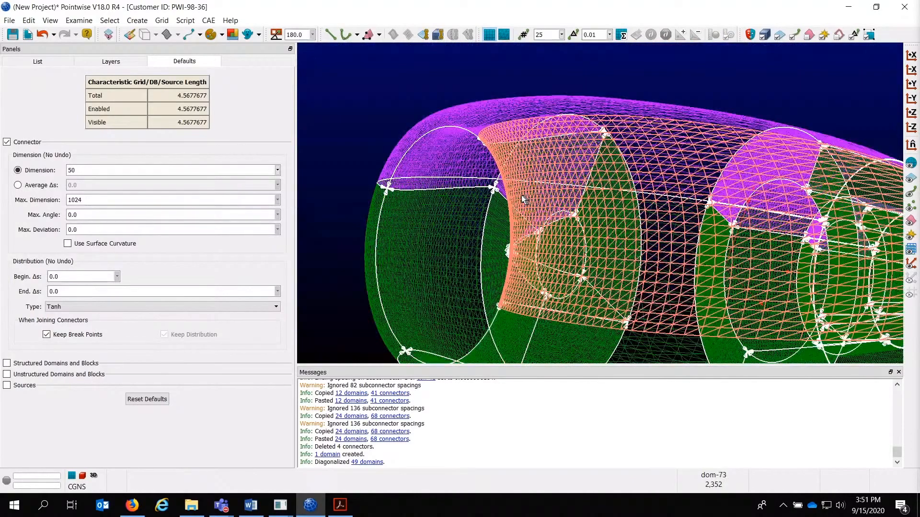
{"action": "scroll", "coordinate": [522, 196], "scroll_direction": "down", "scroll_amount": 5}
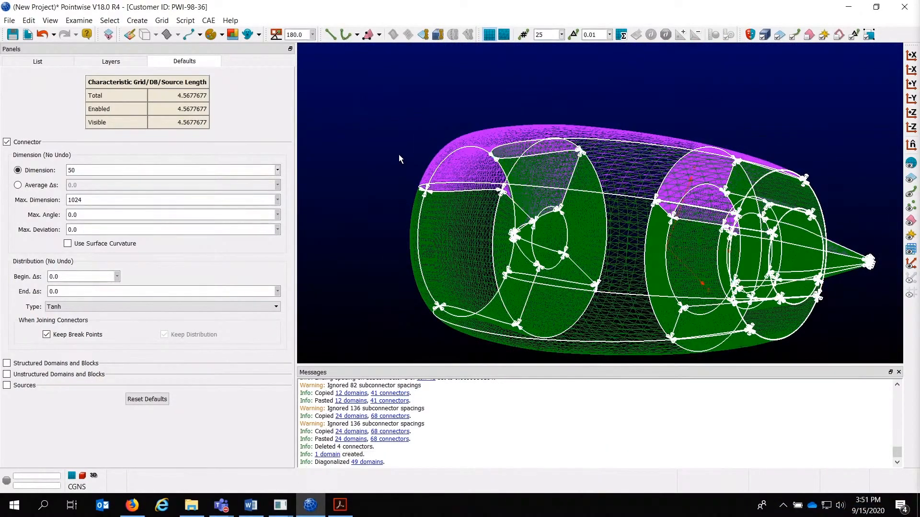
{"action": "right_click_drag", "start_coordinate": [434, 163], "coordinate": [475, 176], "text": "ctrl"}
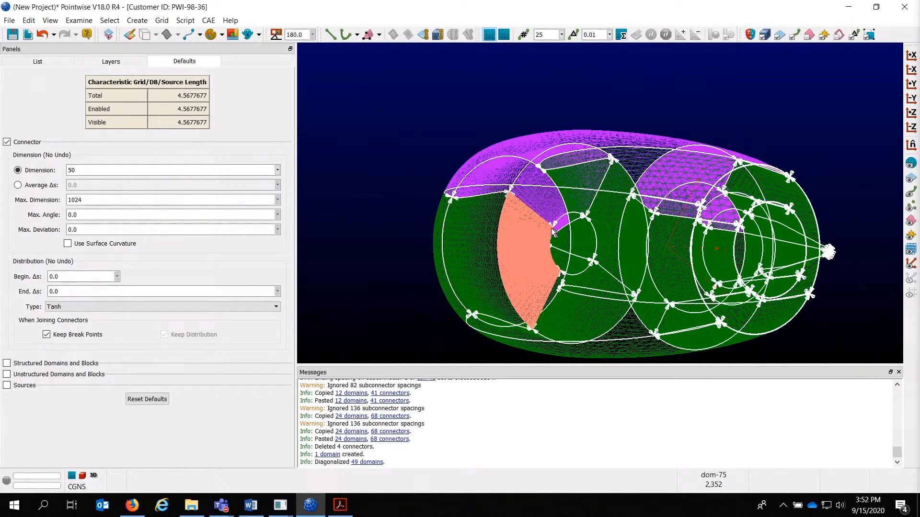
{"action": "left_click", "coordinate": [530, 241]}
{"action": "left_click_drag", "start_coordinate": [566, 299], "coordinate": [616, 270]}
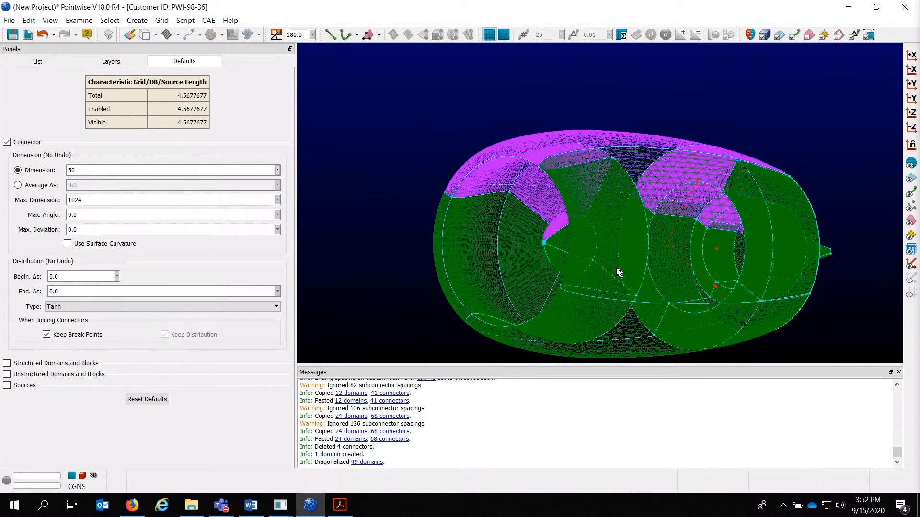